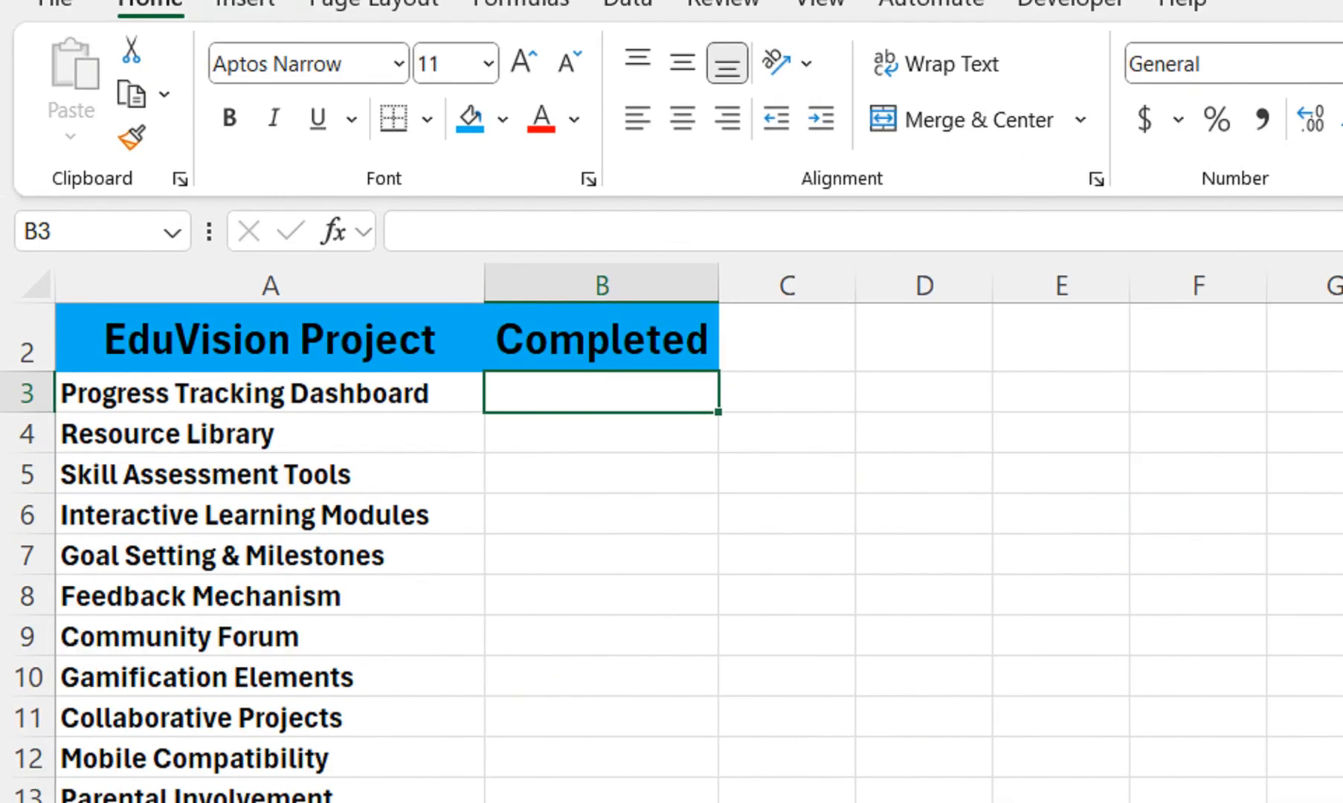
Increase the height of task rows 3 to 16 and insert checkboxes in B3:B16 of the Completed column
left_click_drag(27, 392, 27, 802)
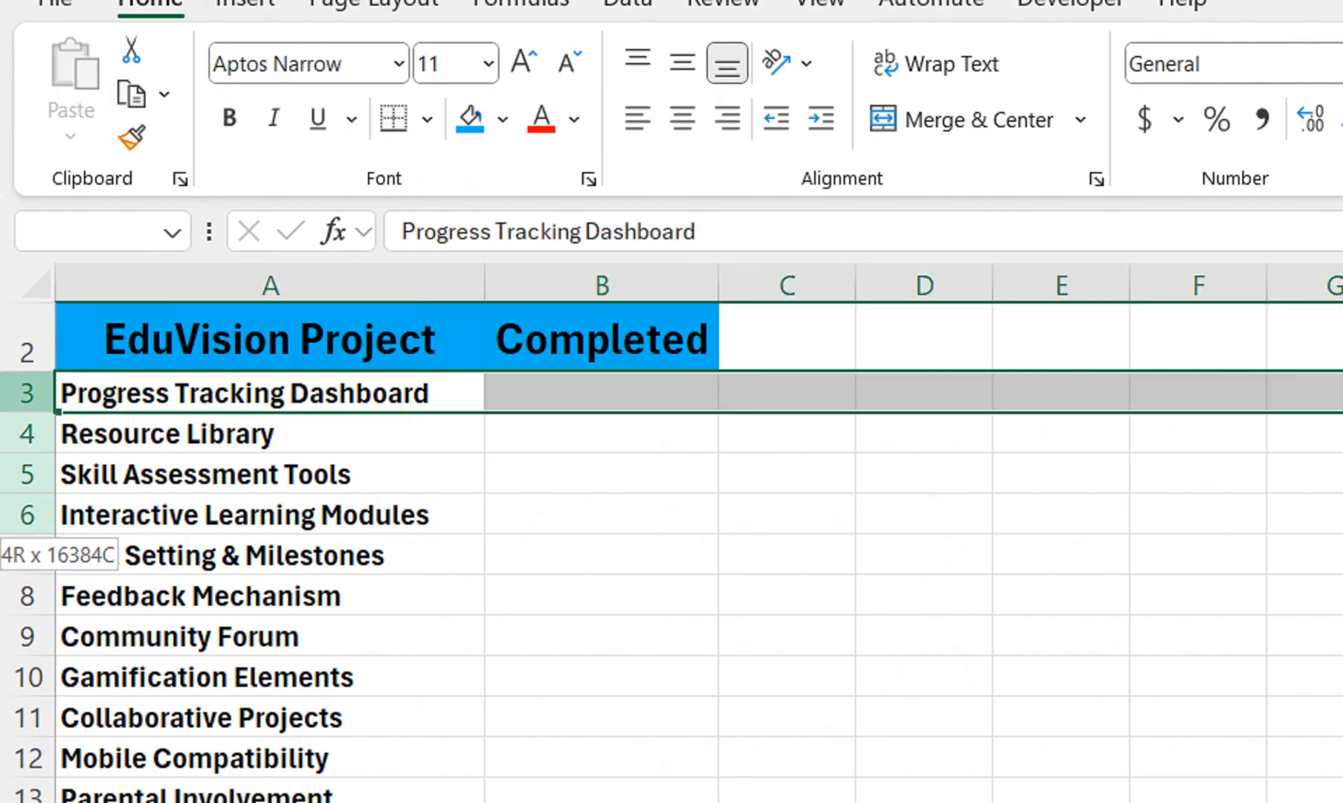
left_click_drag(27, 241, 27, 256)
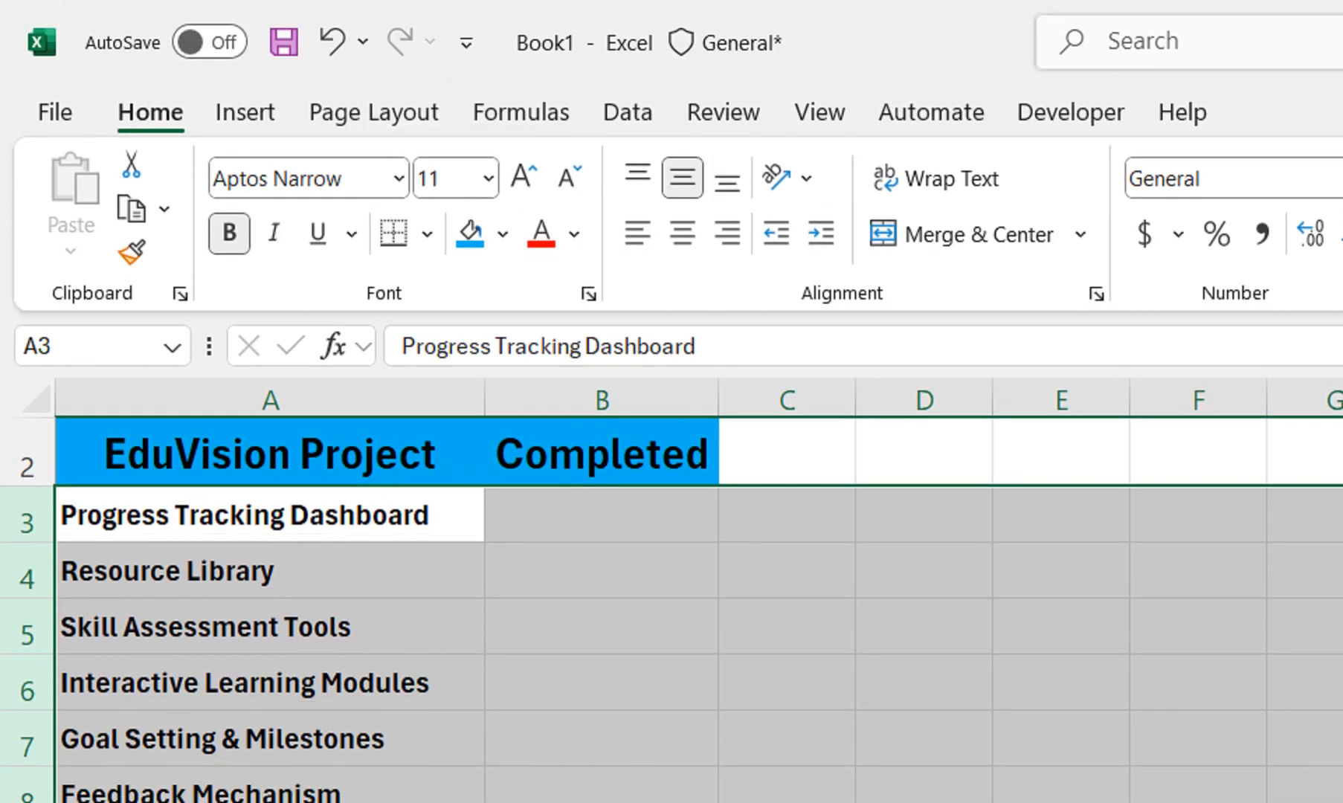
left_click_drag(601, 515, 601, 759)
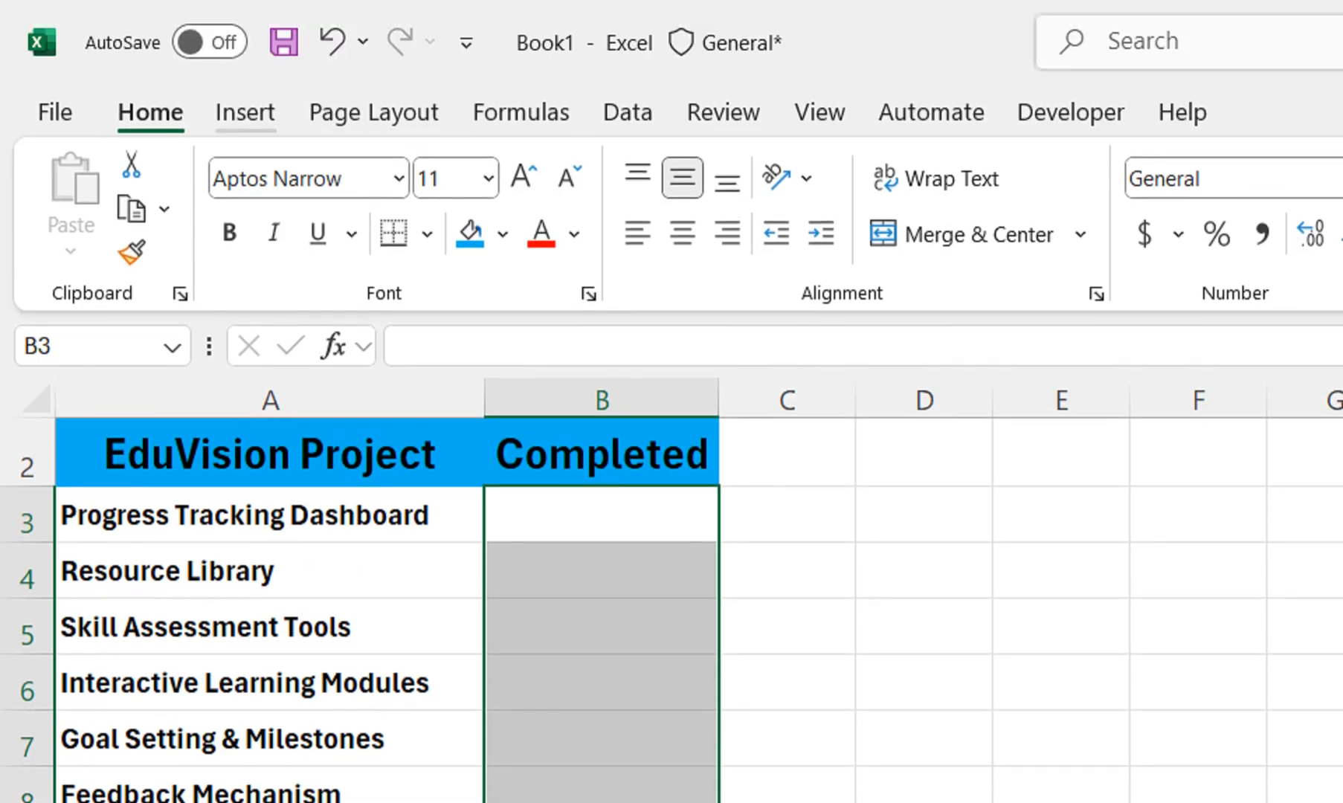
left_click(245, 112)
left_click(880, 194)
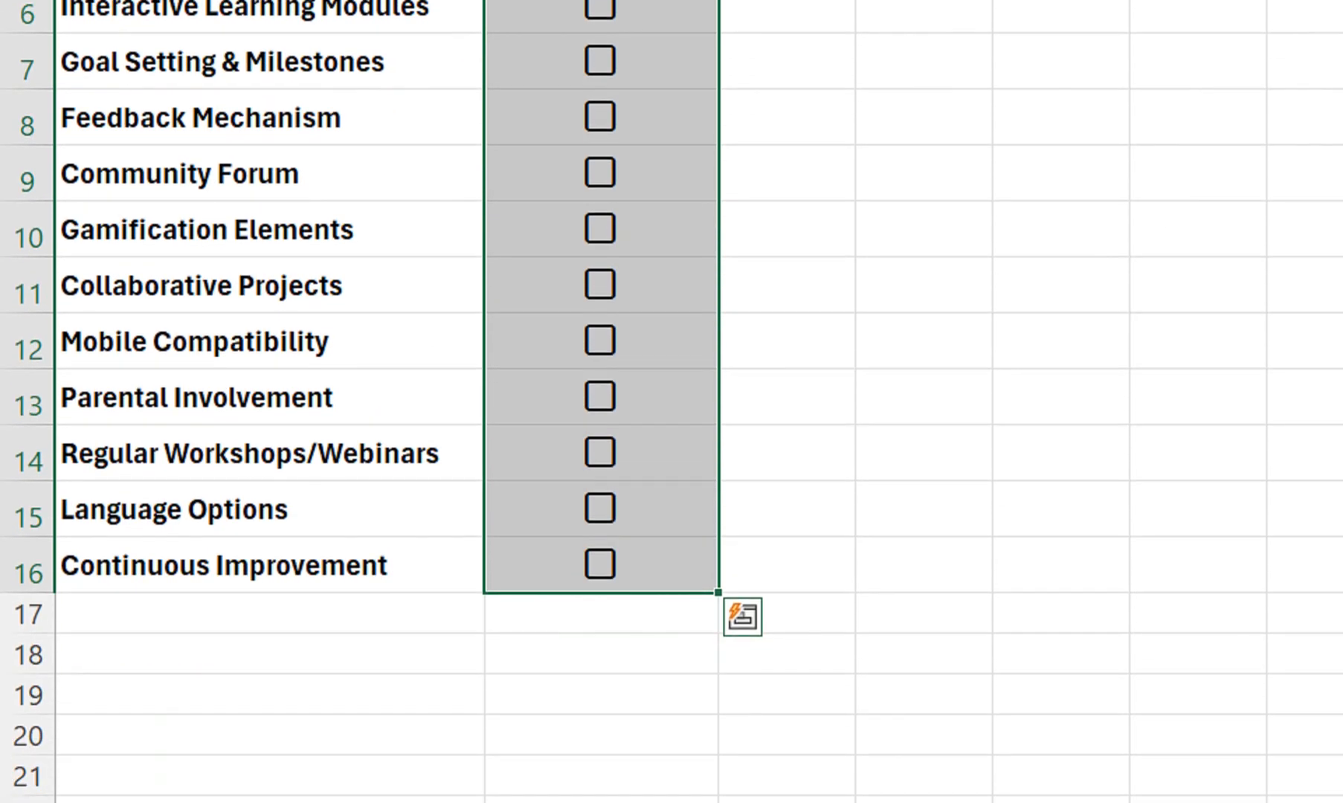
Enter the summary labels Complete, Incomplete and % in cells D6, D7 and D8
left_click(1062, 9)
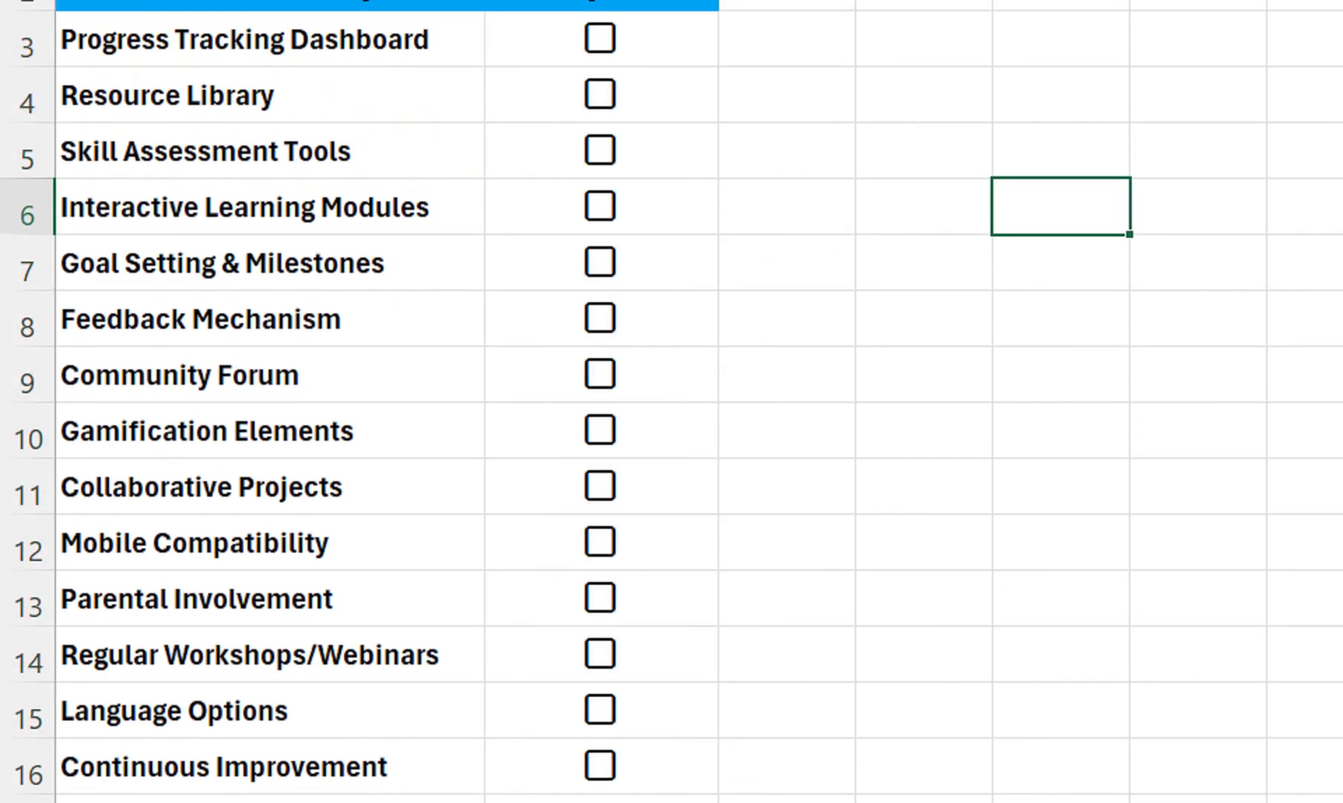
type("Complete")
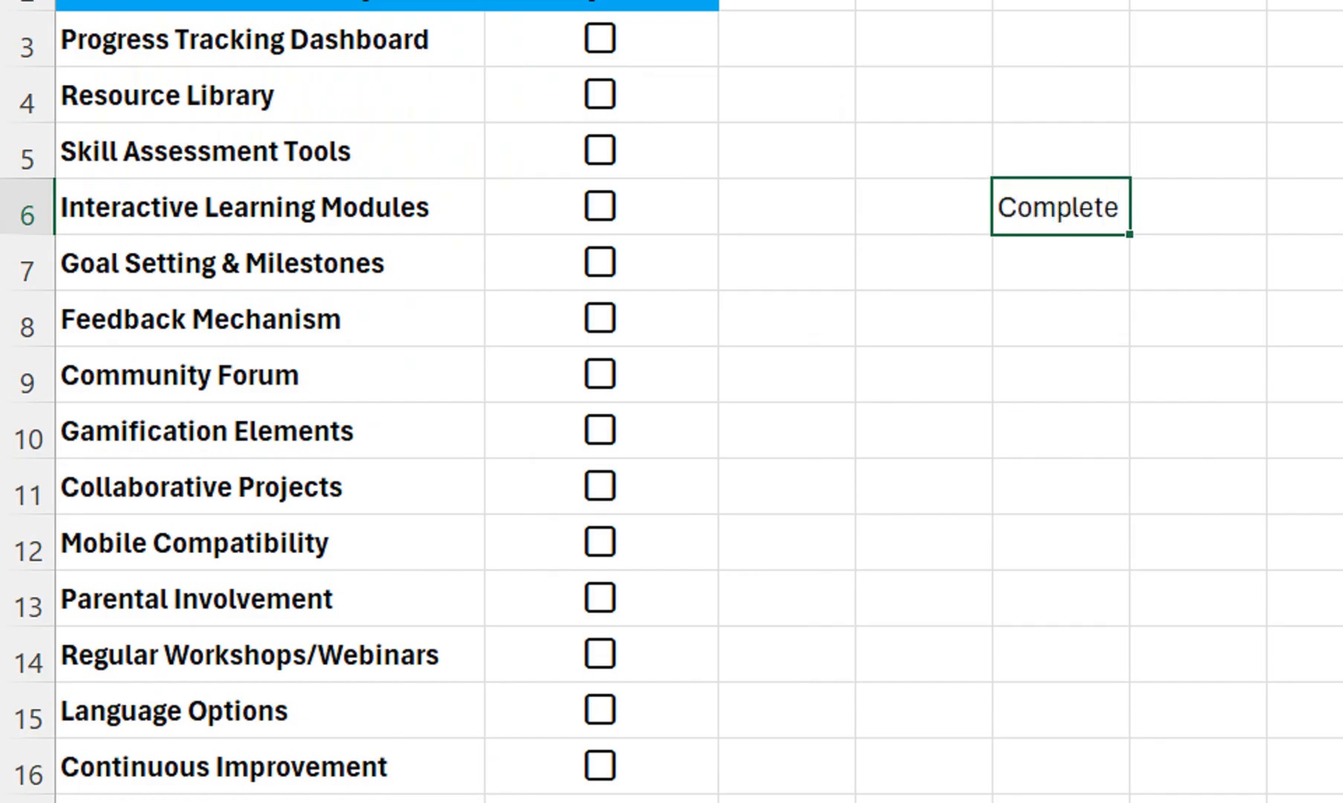
left_click_drag(993, 216, 937, 216)
left_click(924, 262)
type("IncomPpete")
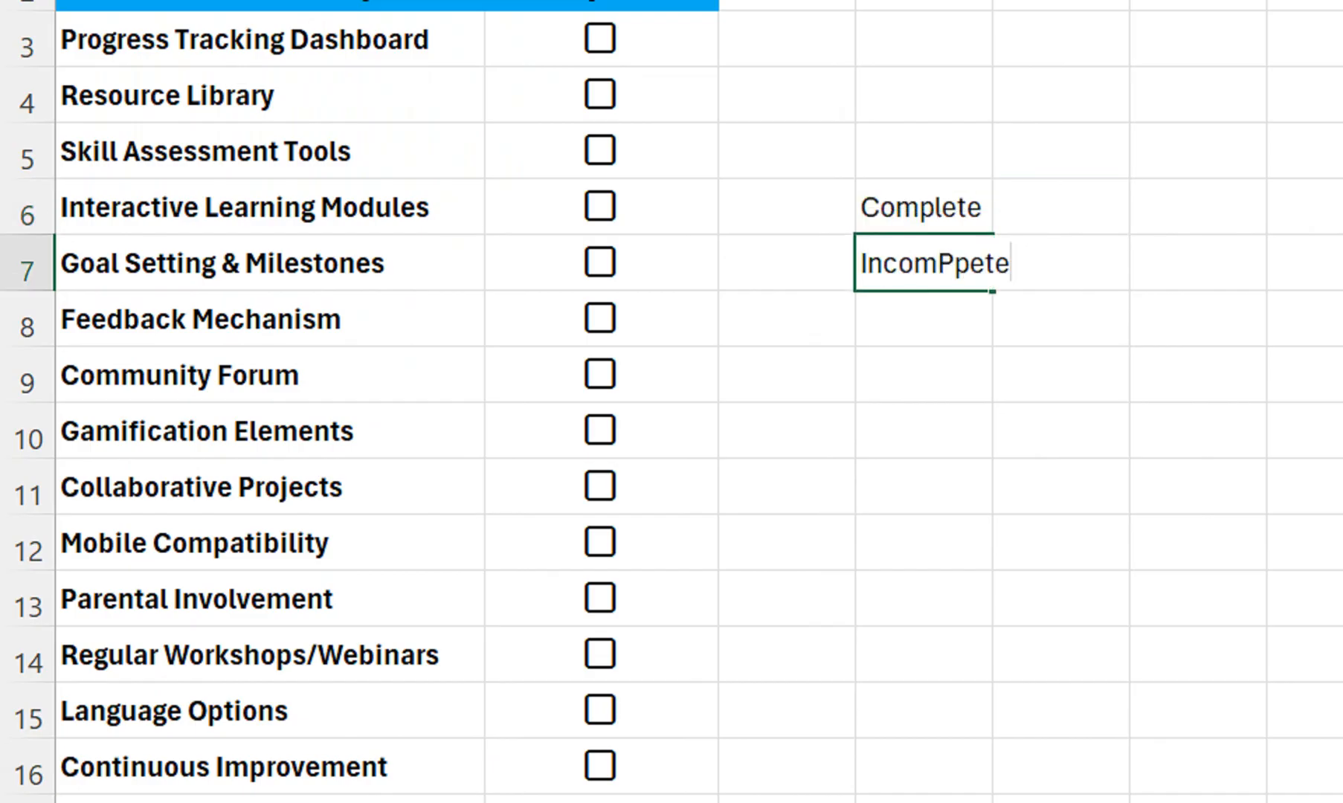
key("BackSpace")
key("BackSpace")
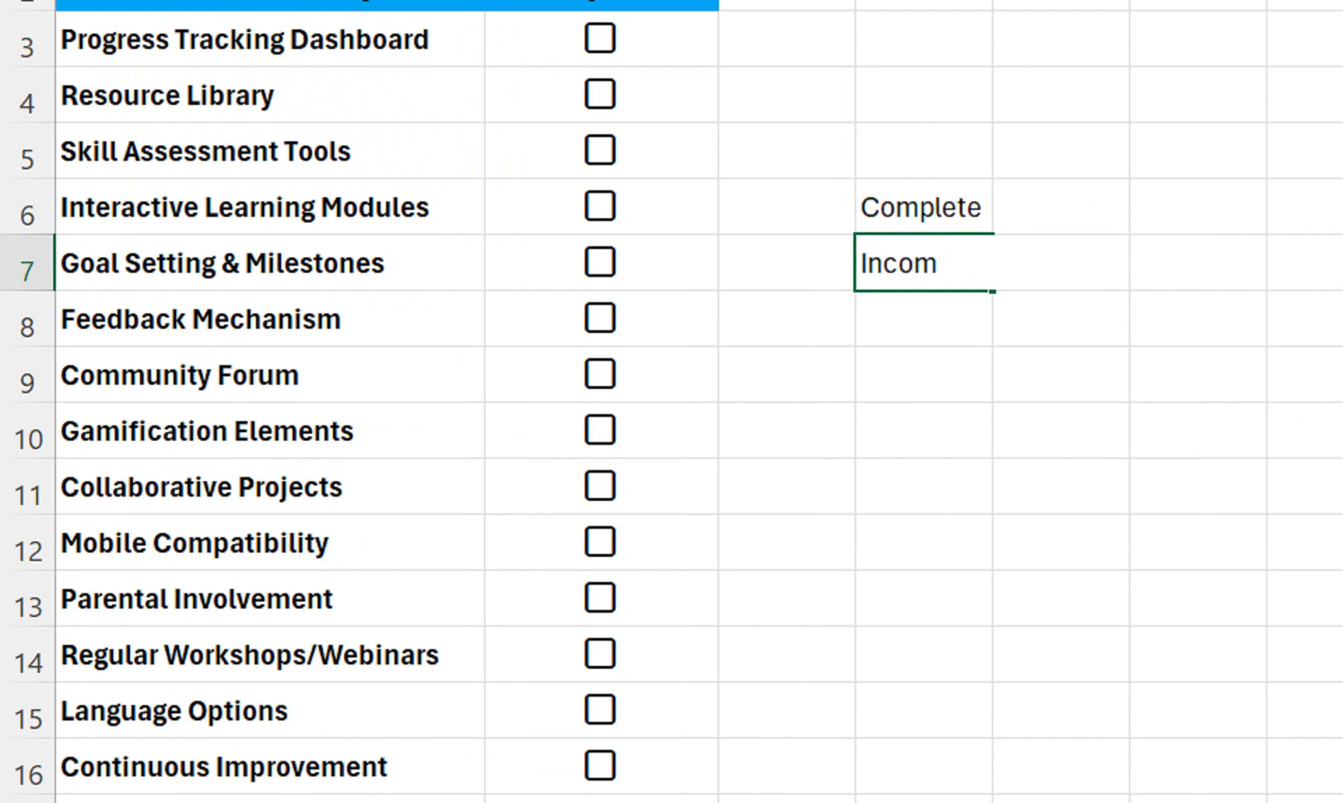
type("ete")
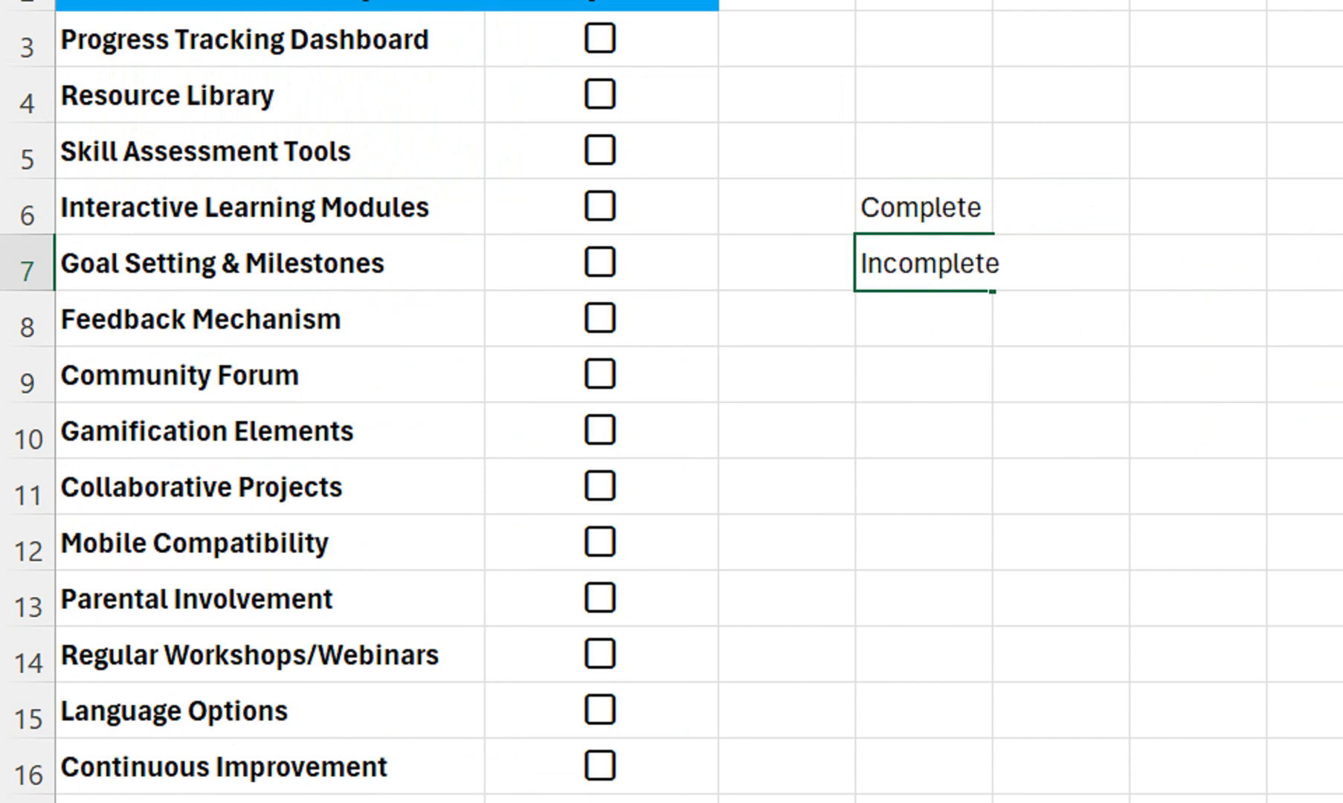
key("Return")
type("%")
Count the completed tasks in E6 with =COUNTIF(B3:B16,"true")
left_click(1061, 207)
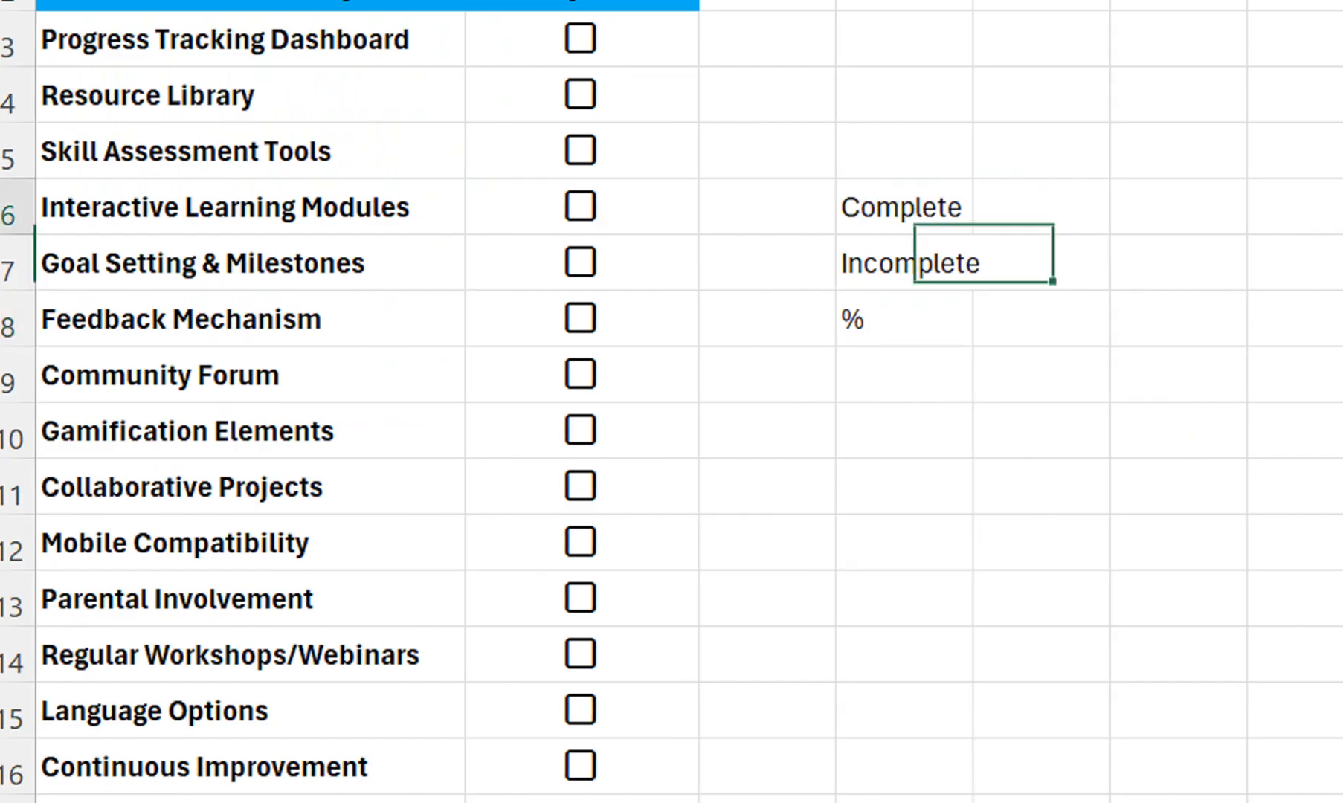
type("=Countif")
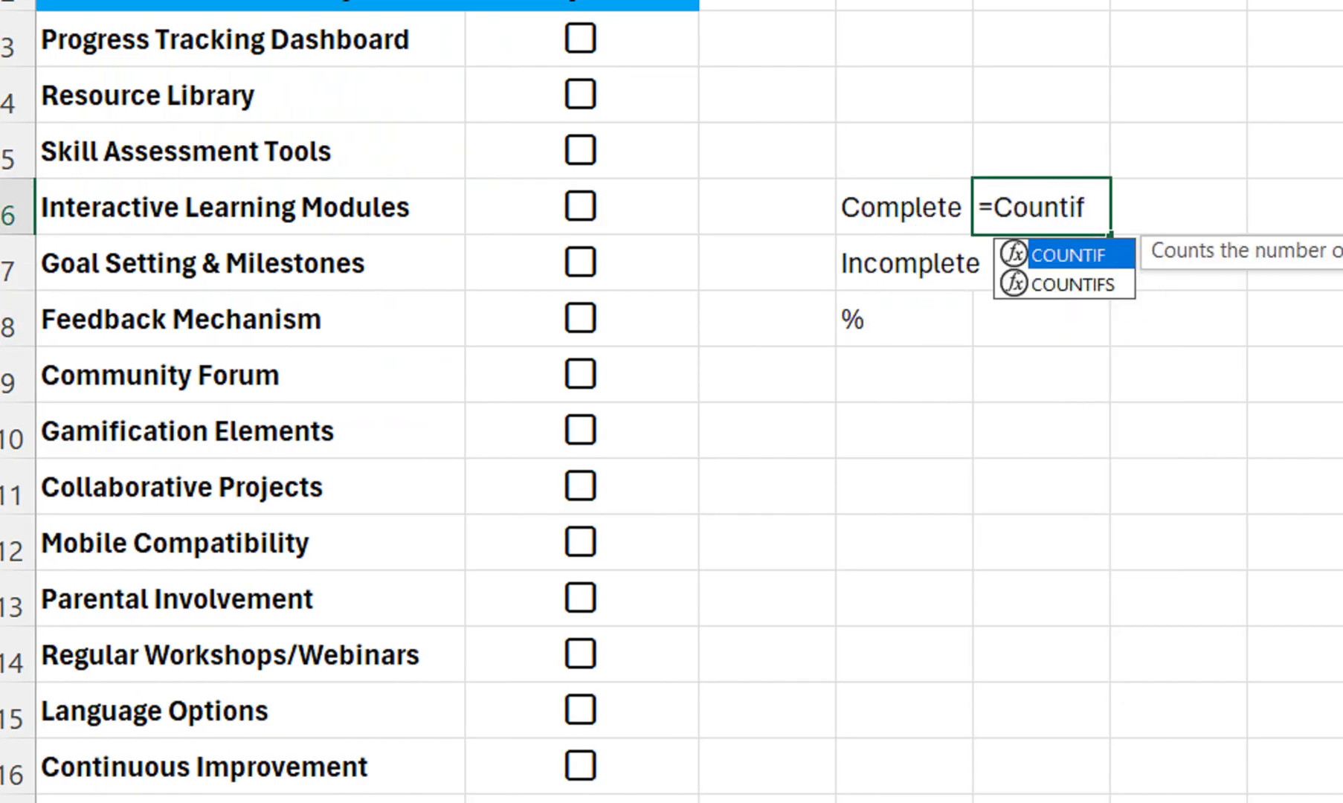
key("Tab")
left_click_drag(580, 39, 581, 766)
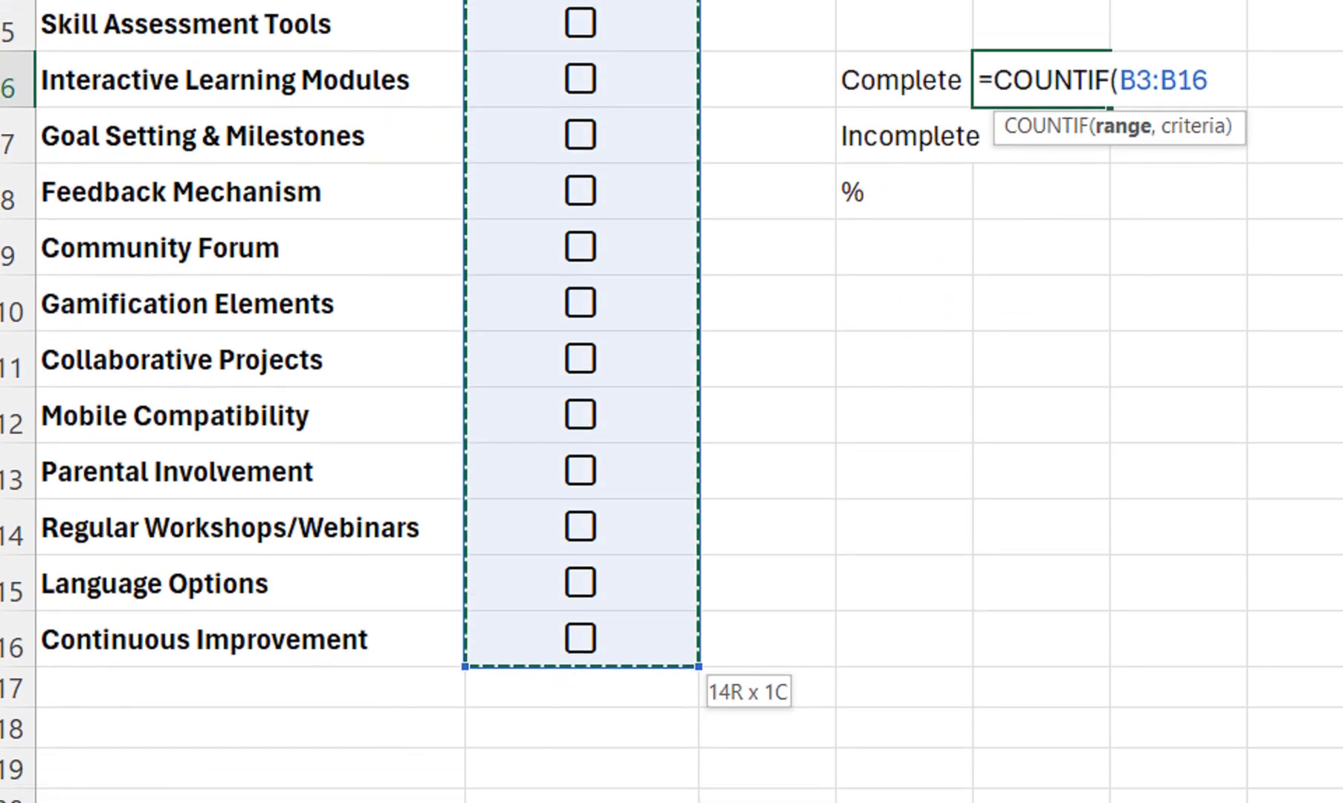
type(",\"tr")
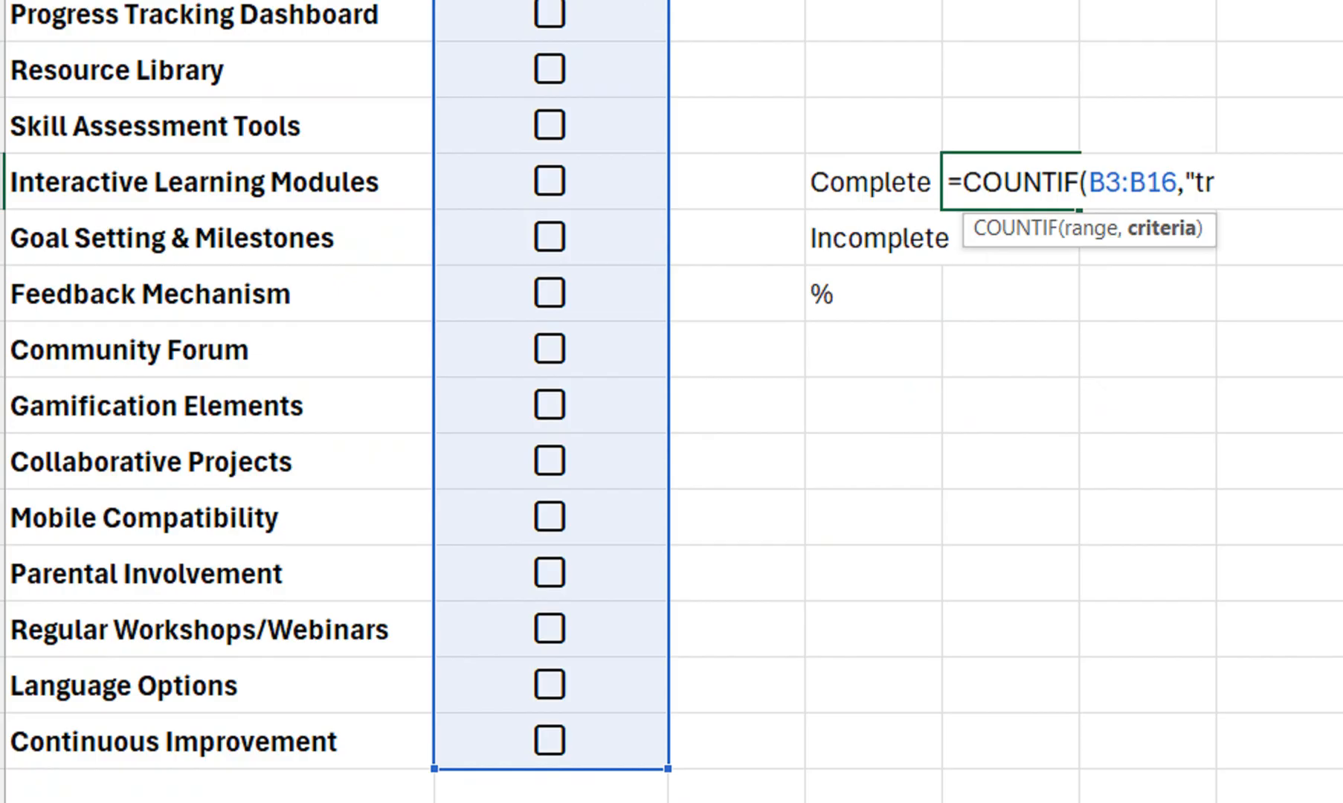
type("ue\")")
key("Return")
Count the incomplete tasks in E7 with a COUNTIF over B3:B16 using the criterion "False"
type("=Countif")
key("Tab")
left_click_drag(550, 13, 550, 741)
type(",")
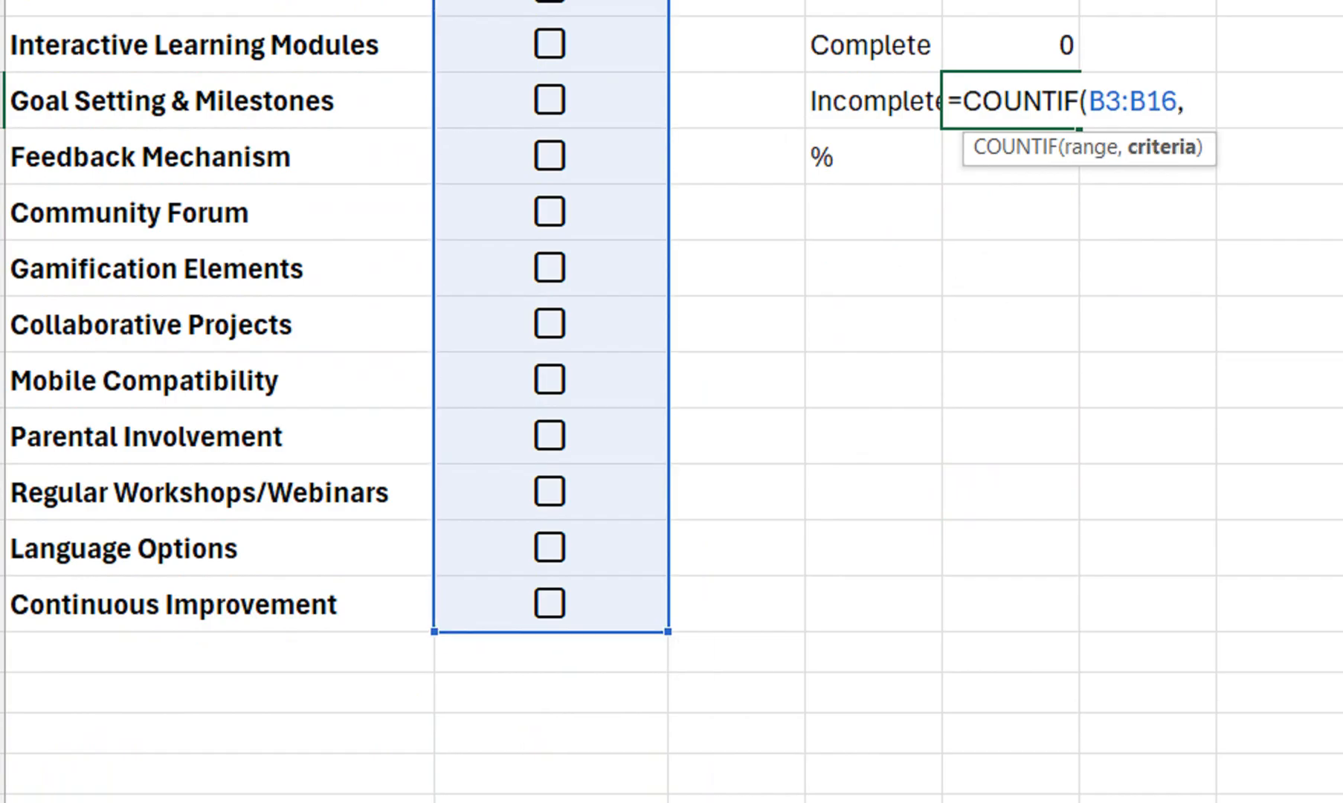
type("\"Flae")
key("Return")
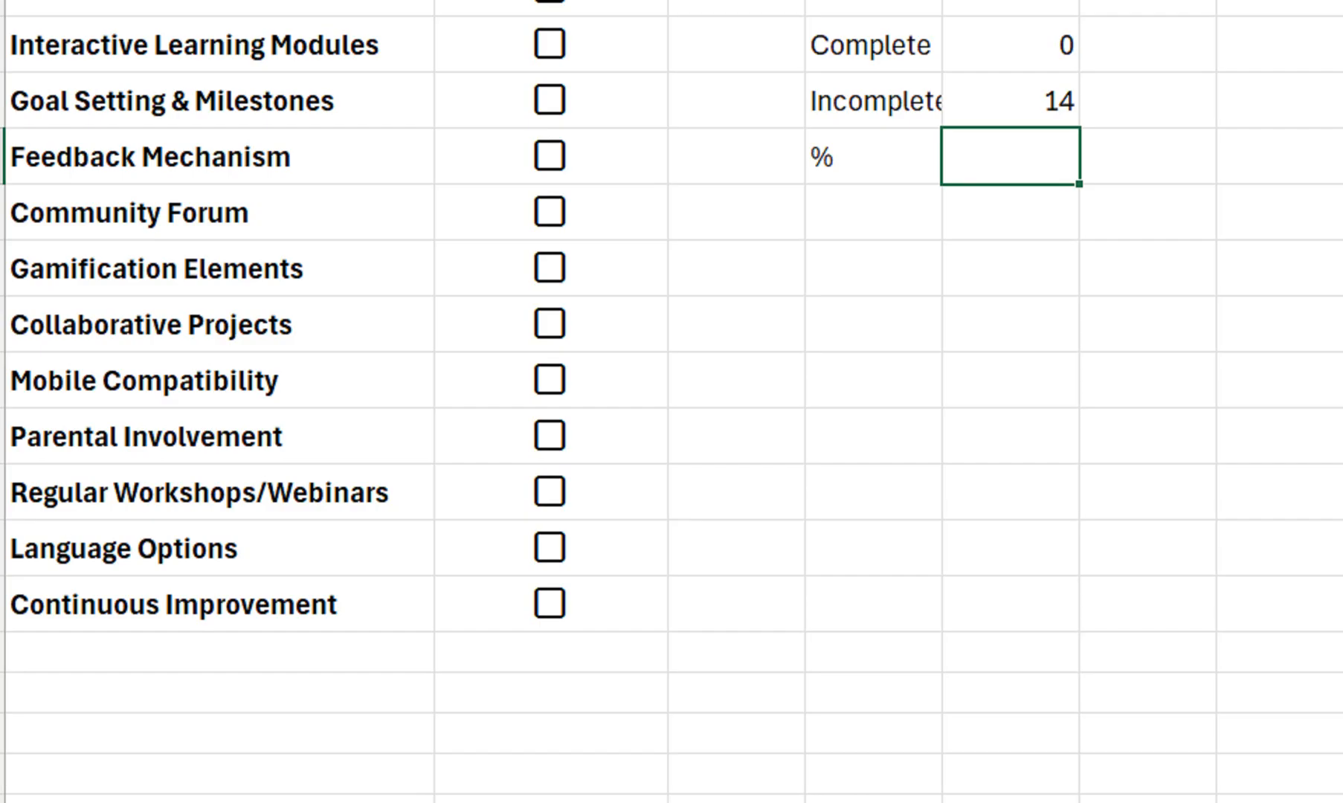
Tick the checkboxes of the first five tasks, from Progress Tracking Dashboard to Goal Setting & Milestones
left_click(550, 186)
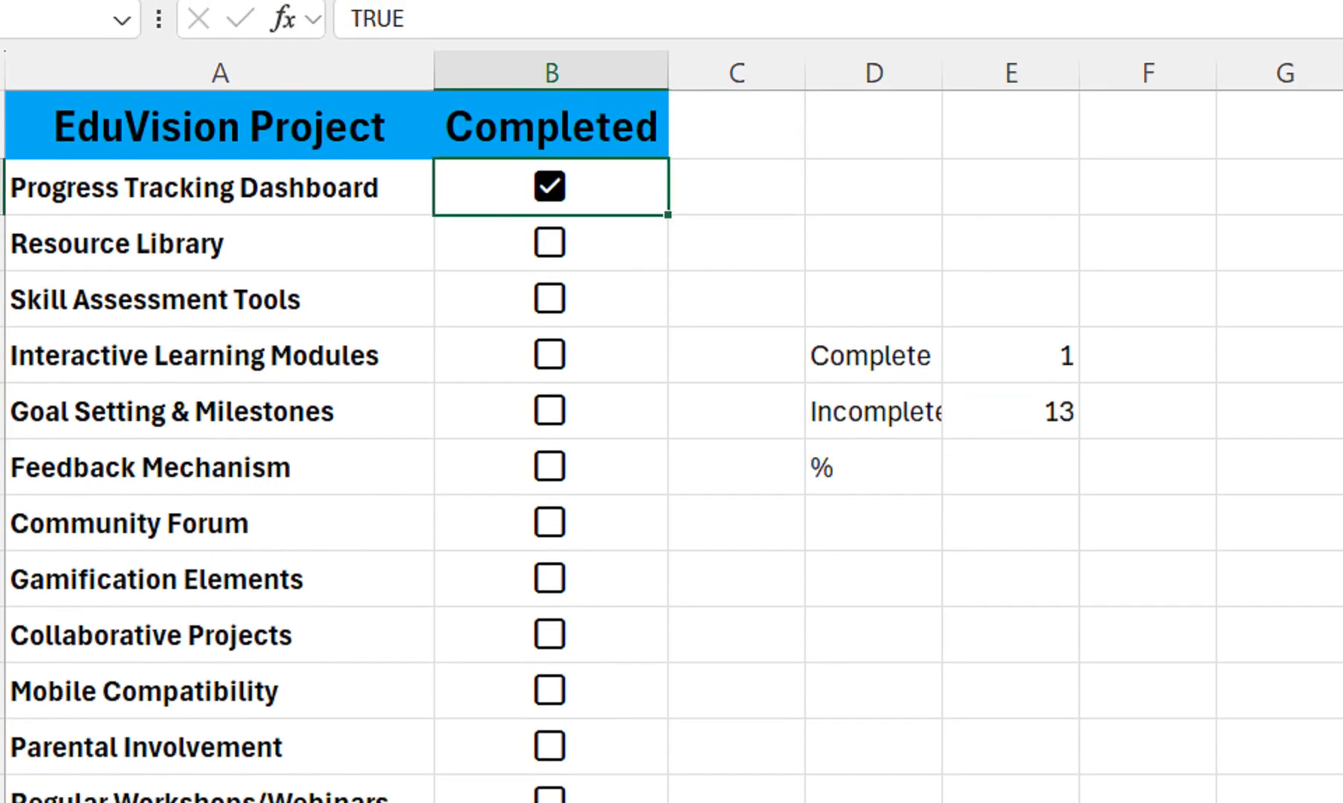
left_click(550, 410)
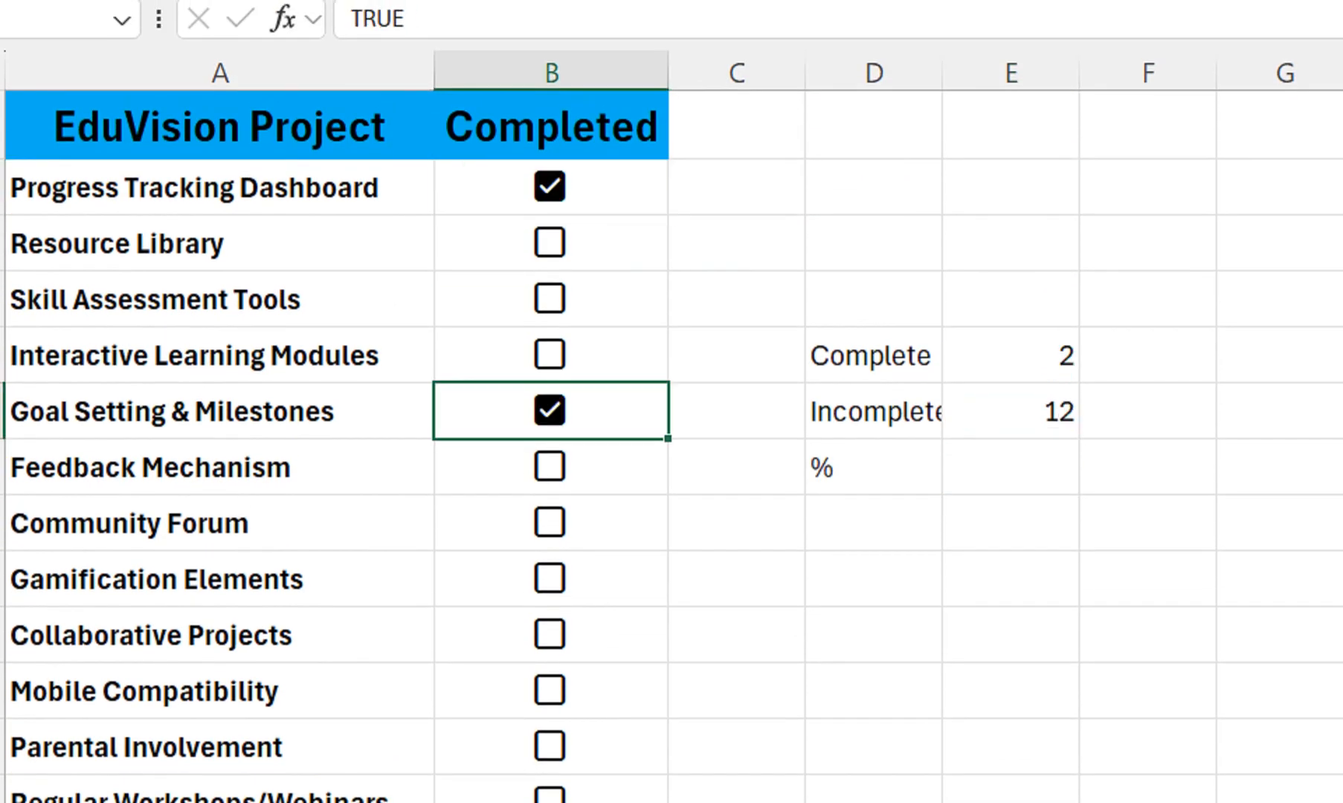
left_click(549, 354)
left_click(550, 298)
left_click(549, 243)
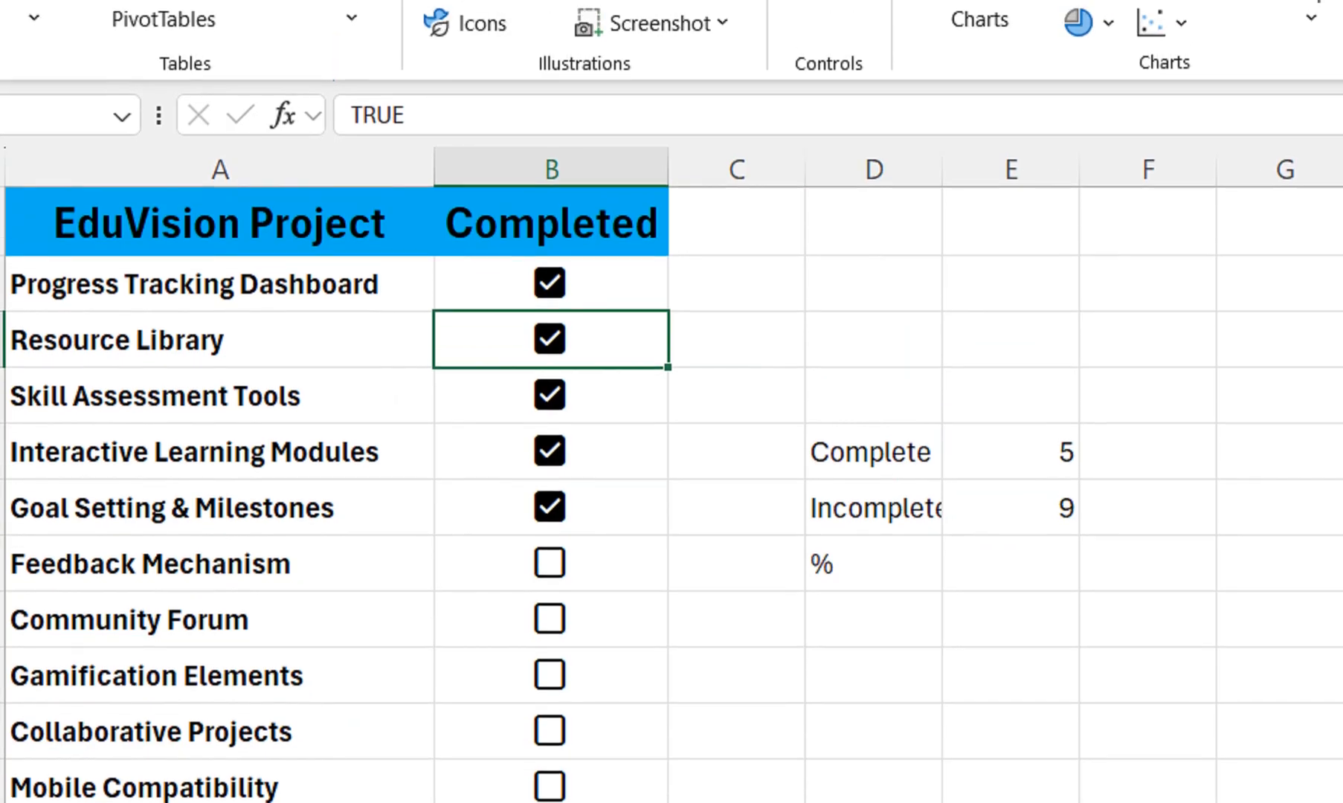
Widen column D to fit its labels and calculate the completion share in E8 with =E6/SUM(E6:E7)
left_click_drag(942, 73, 984, 73)
left_click(1047, 467)
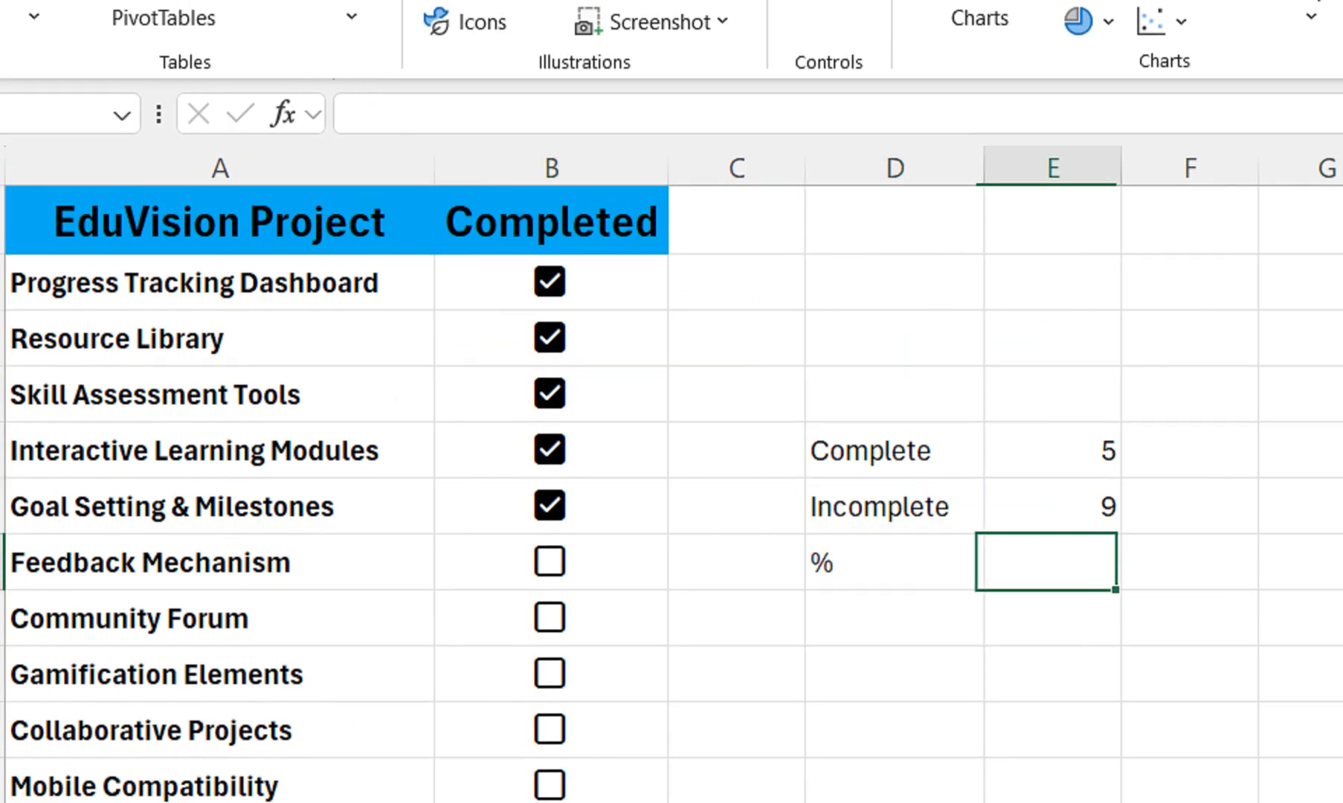
type("=")
key("Up")
key("Up")
type("/sum")
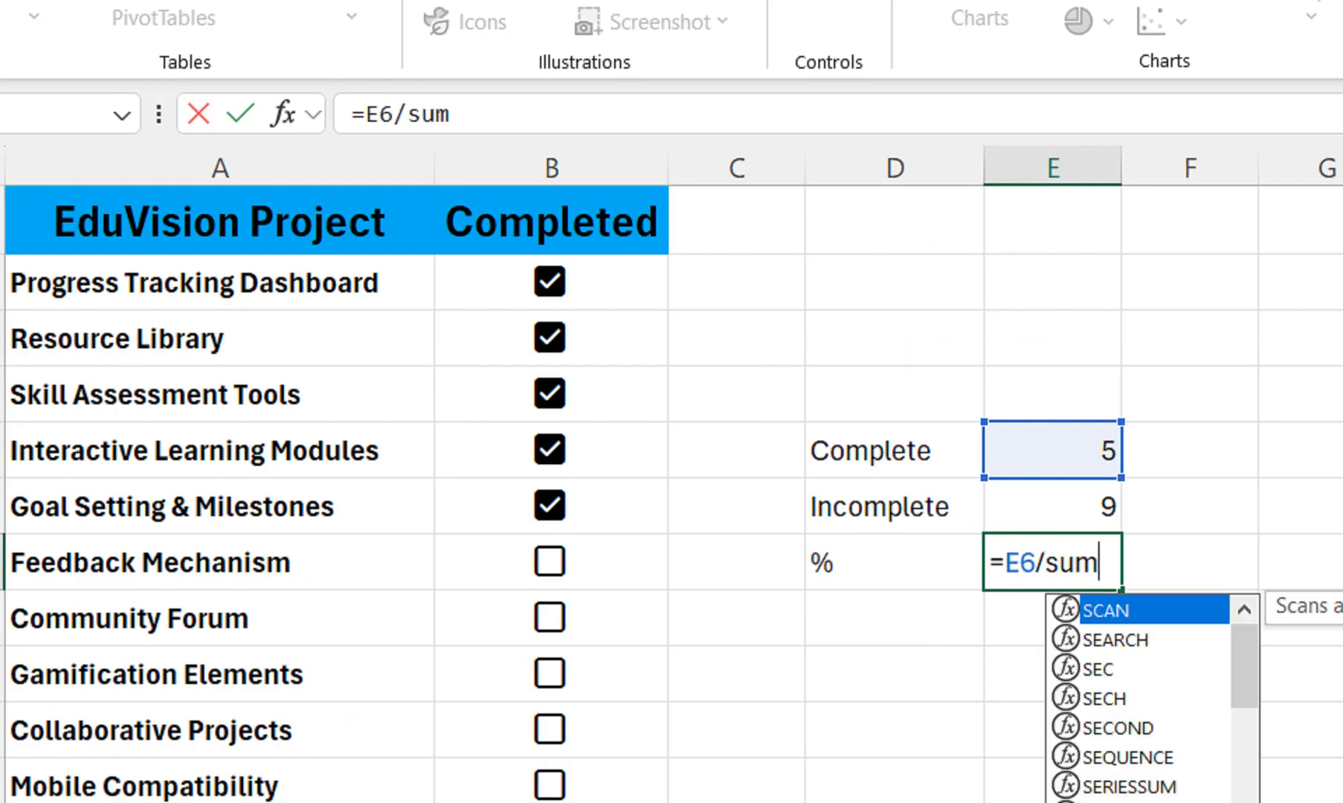
key("Tab")
key("Up")
key("shift+Up")
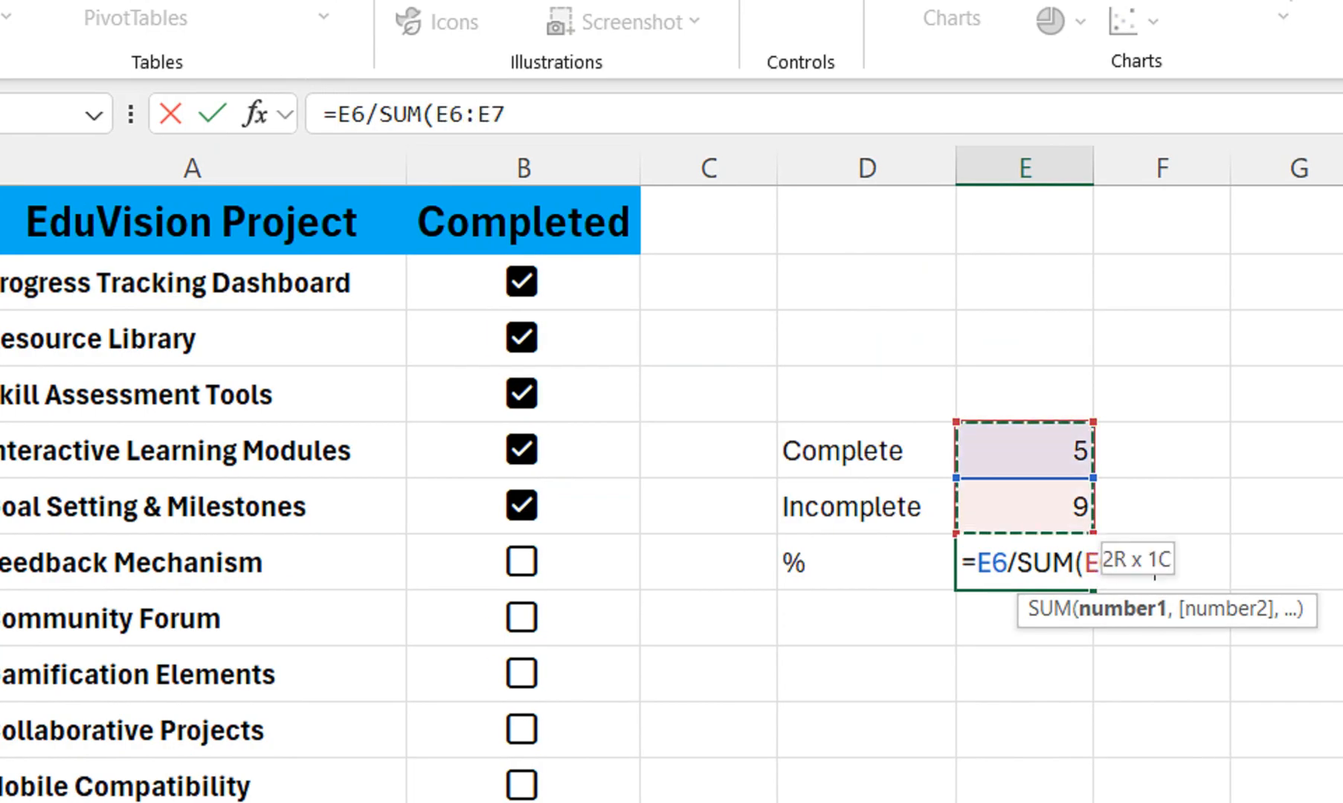
key("Return")
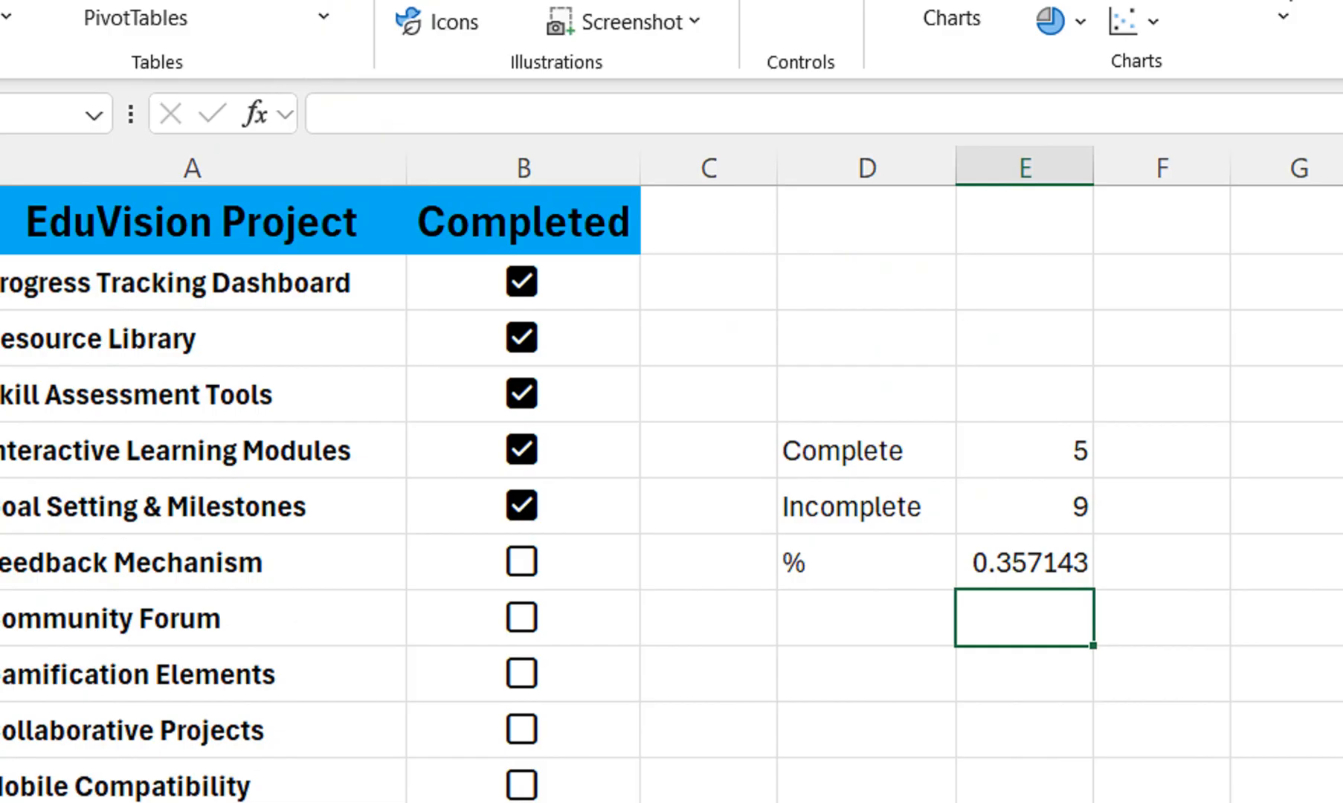
Format the completion share in E8 as a percentage
key("Up")
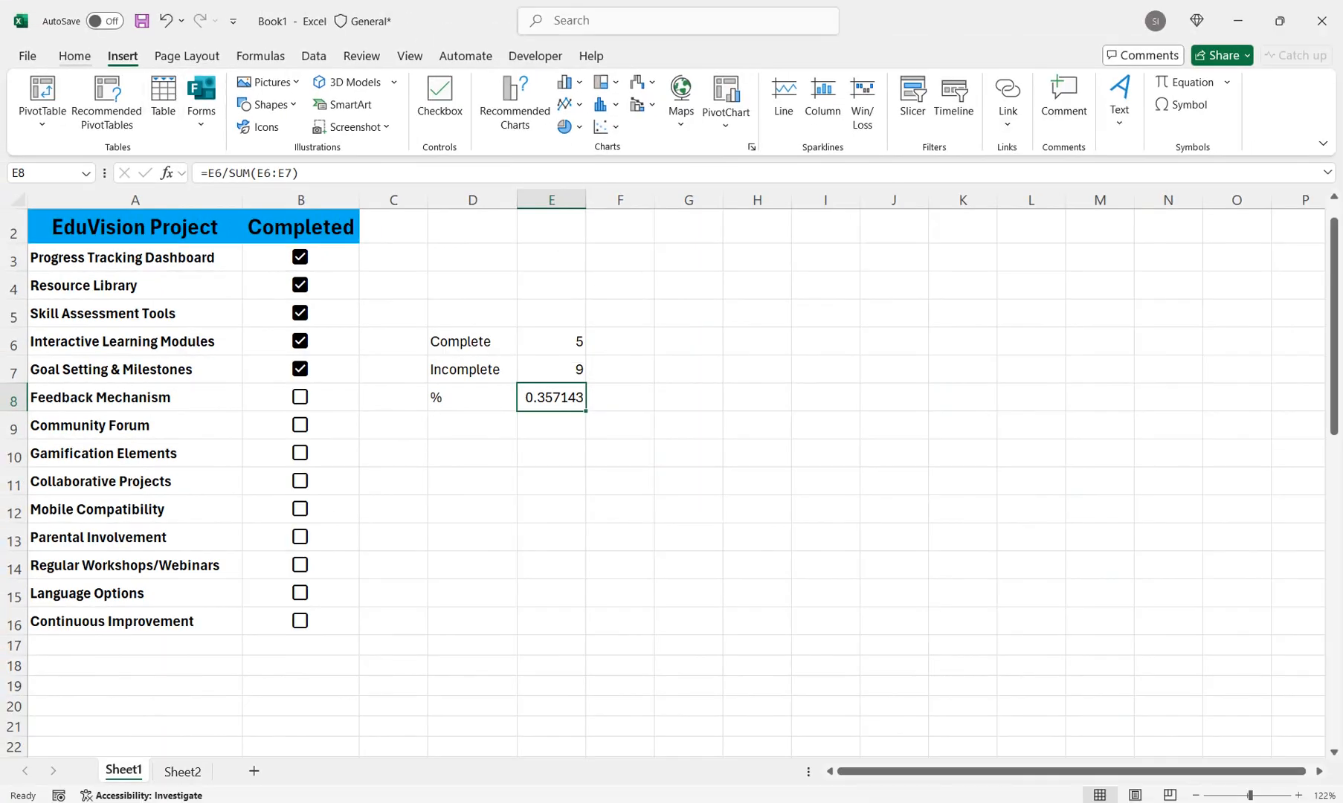
left_click(75, 56)
left_click(608, 117)
Tick the checkboxes of all remaining tasks, from Feedback Mechanism to Continuous Improvement
key("Left")
key("Left")
key("Left")
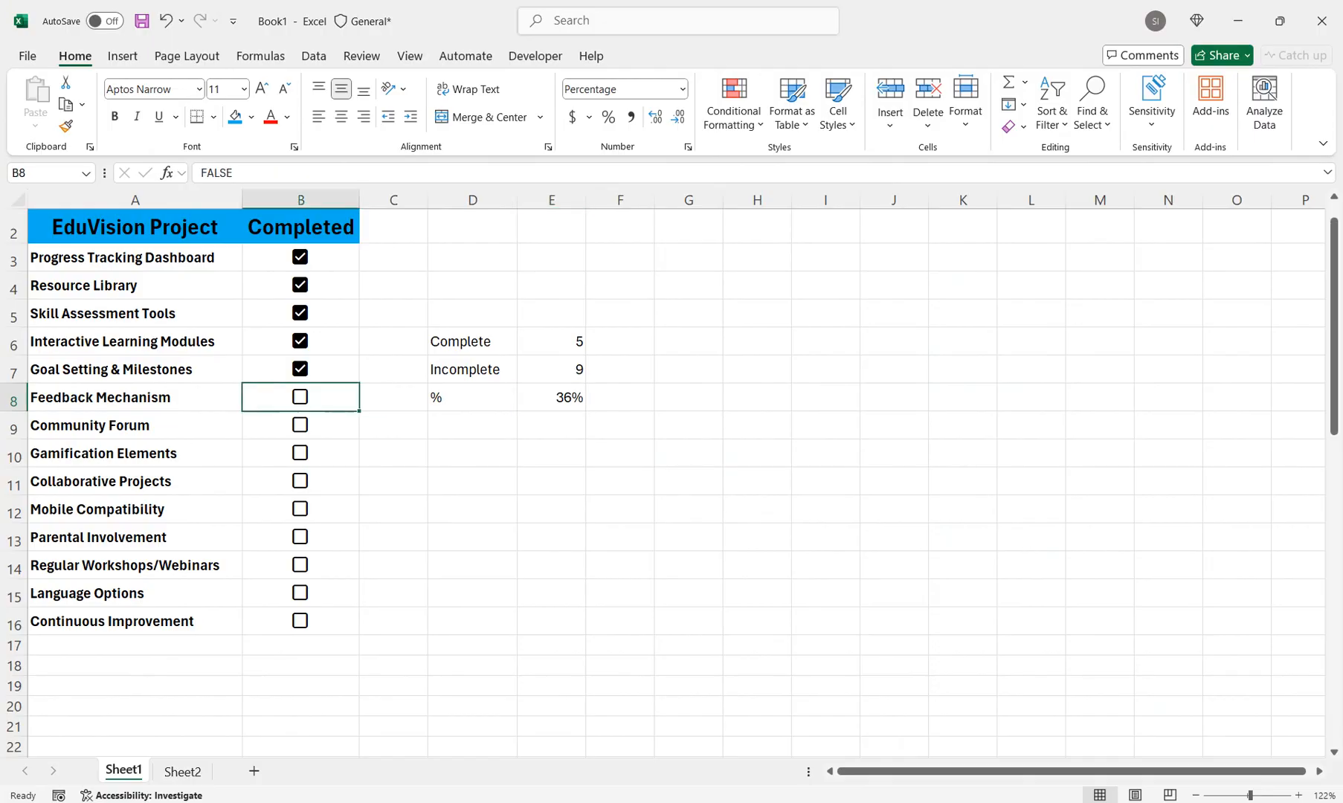
key("space")
key("Down")
key("space")
key("Down")
key("space")
key("Down")
key("space")
key("Down")
key("space")
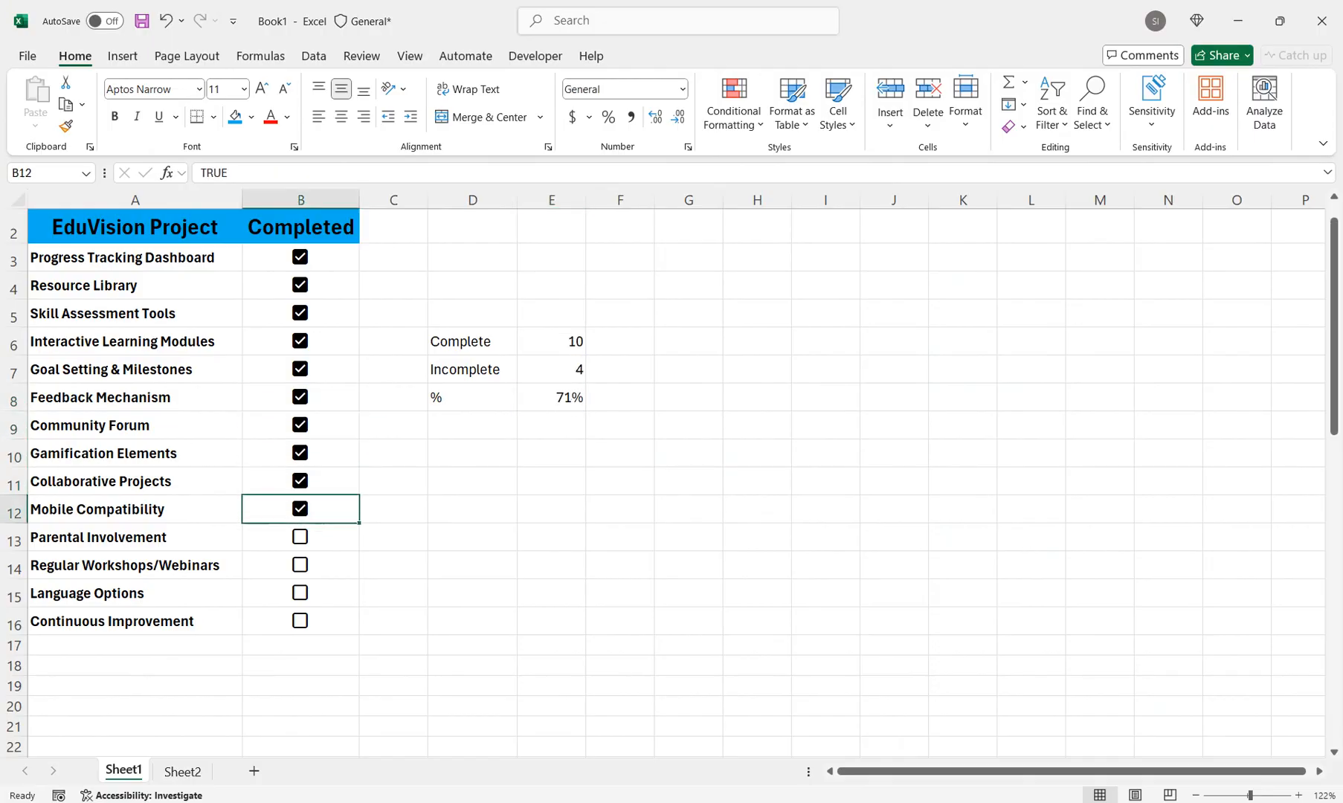
key("Down")
key("Down")
key("space")
key("Up")
key("space")
key("Down")
key("Down")
key("space")
key("Down")
key("space")
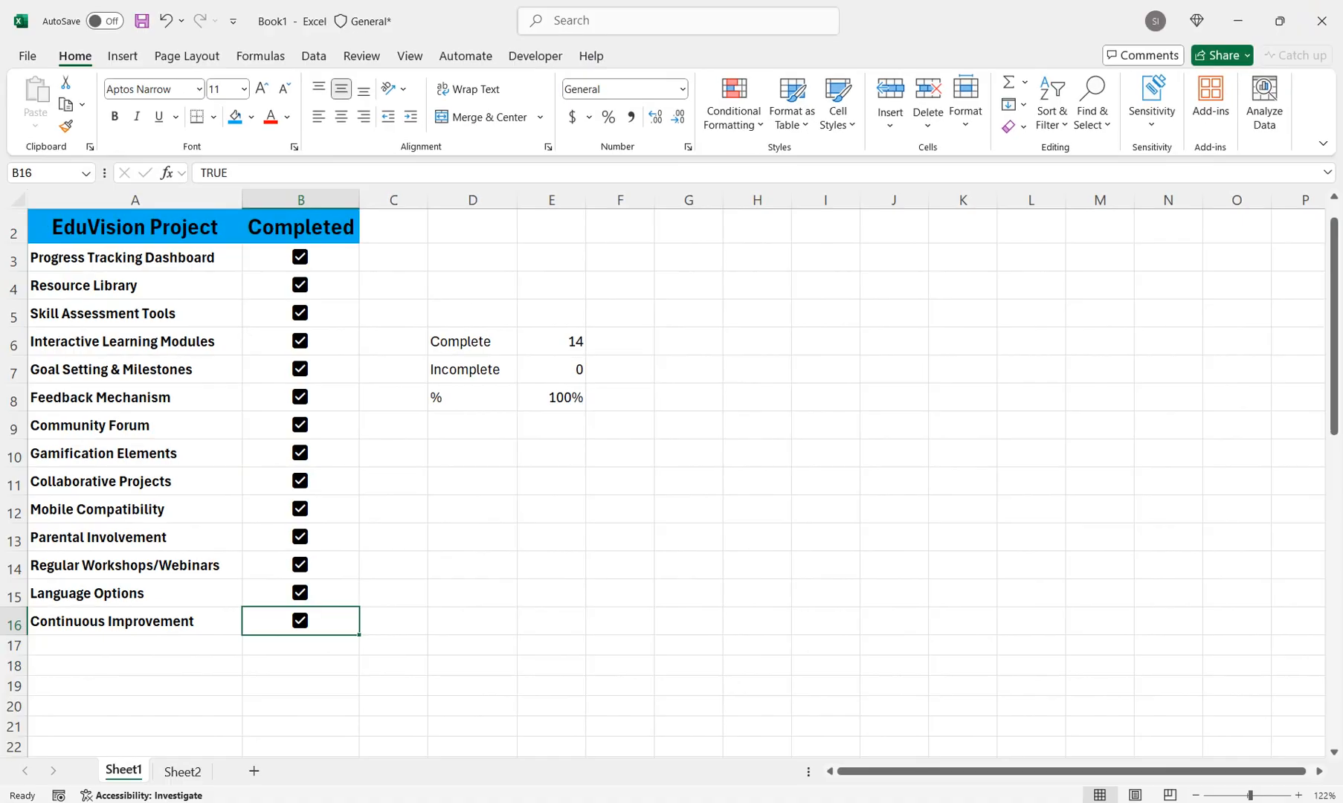
Switch to Sheet2
key("ctrl+Page_Down")
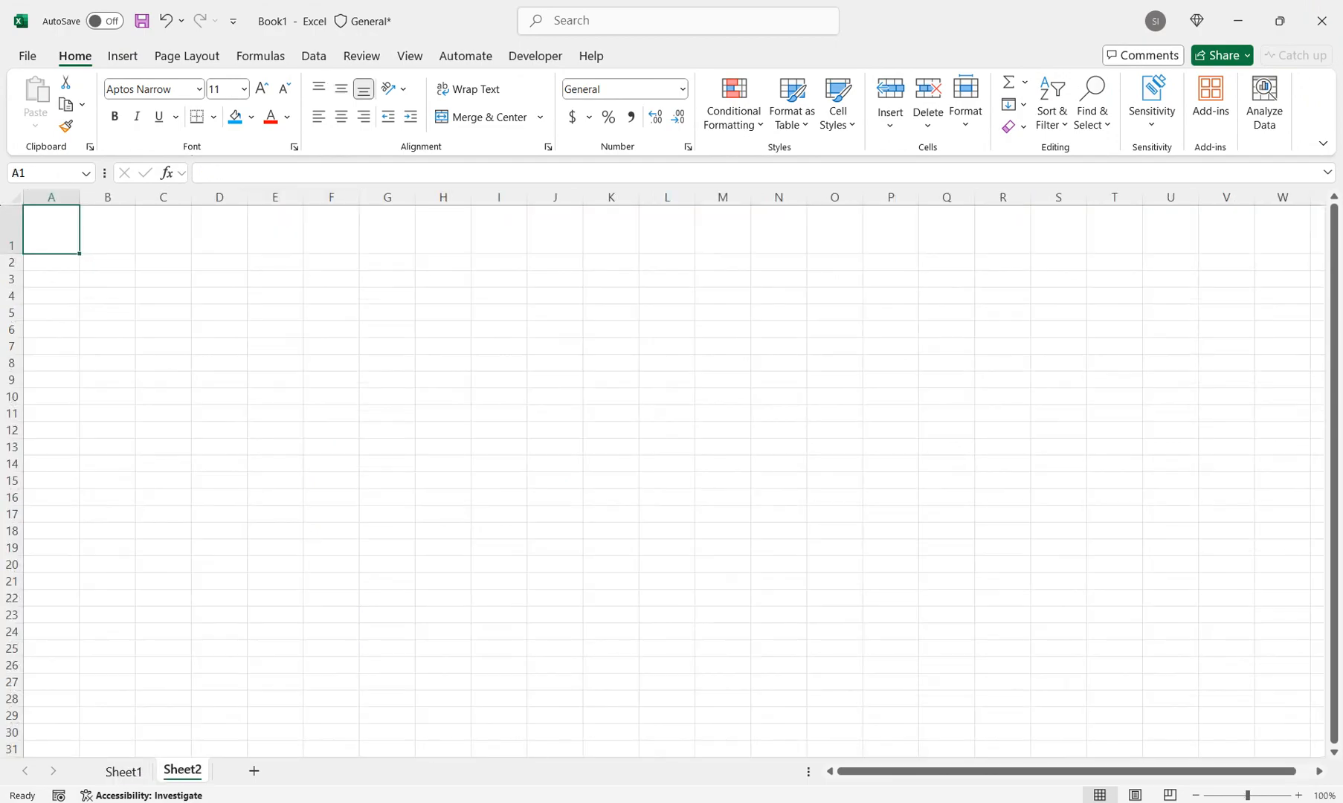
Insert the sprout picture 1 from the Desktop folder, placed over the cells at A1
left_click(123, 56)
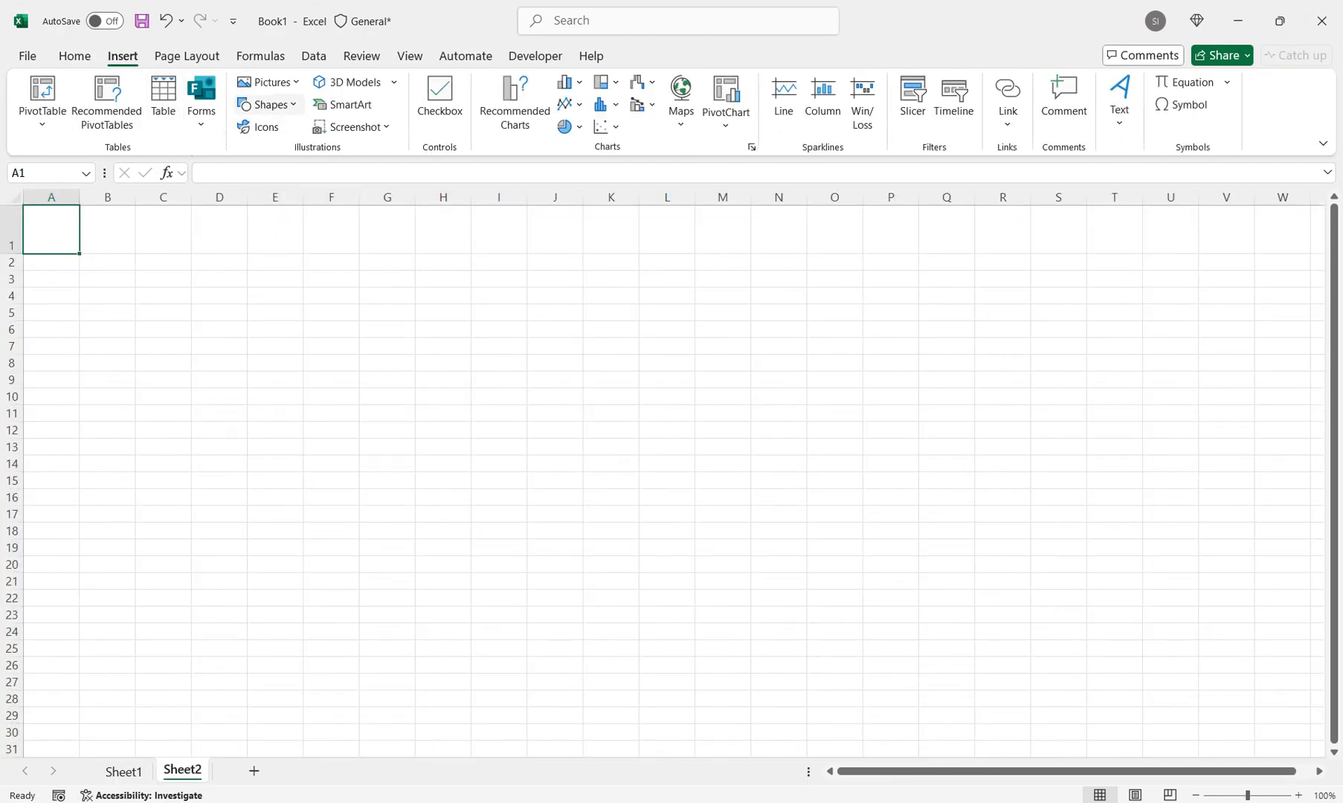
left_click(270, 82)
mouse_move(312, 131)
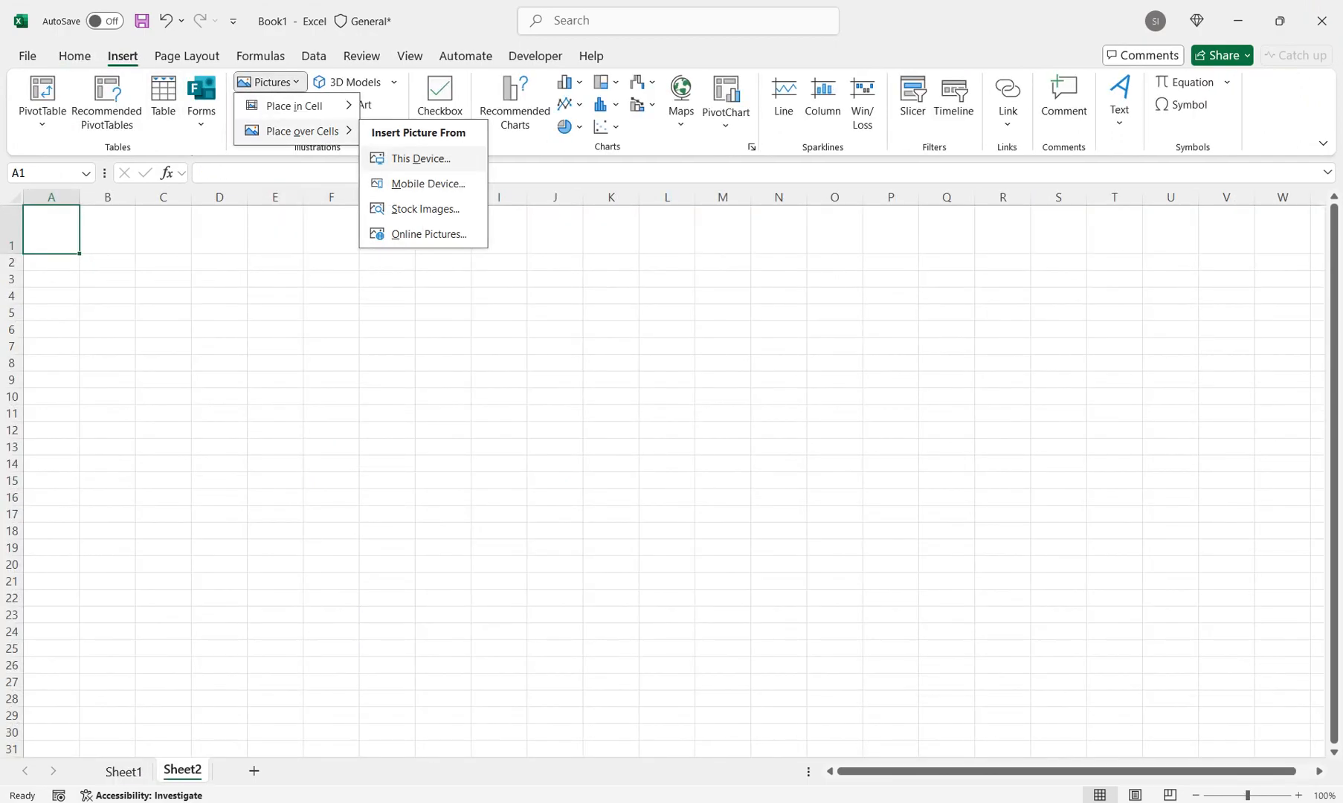
left_click(406, 159)
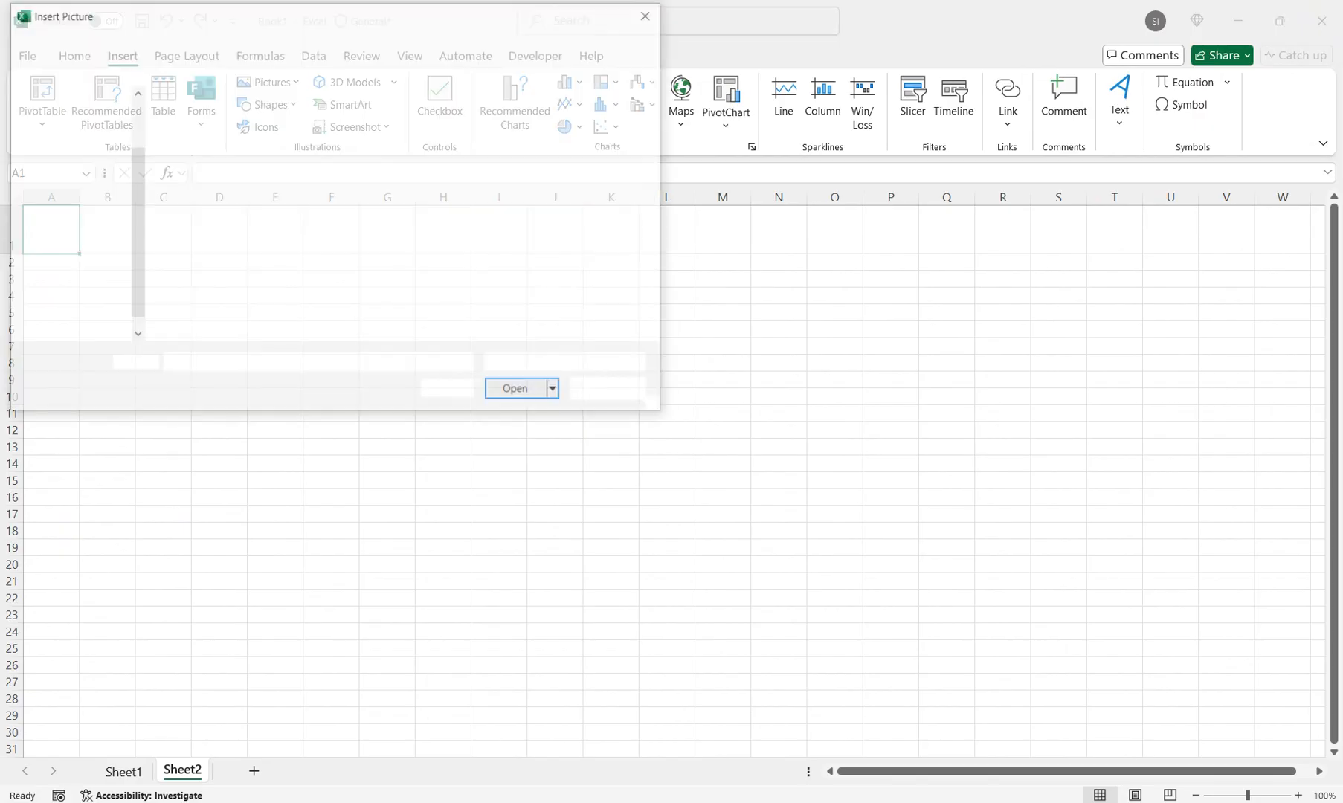
left_click_drag(136, 215, 136, 163)
left_click(71, 130)
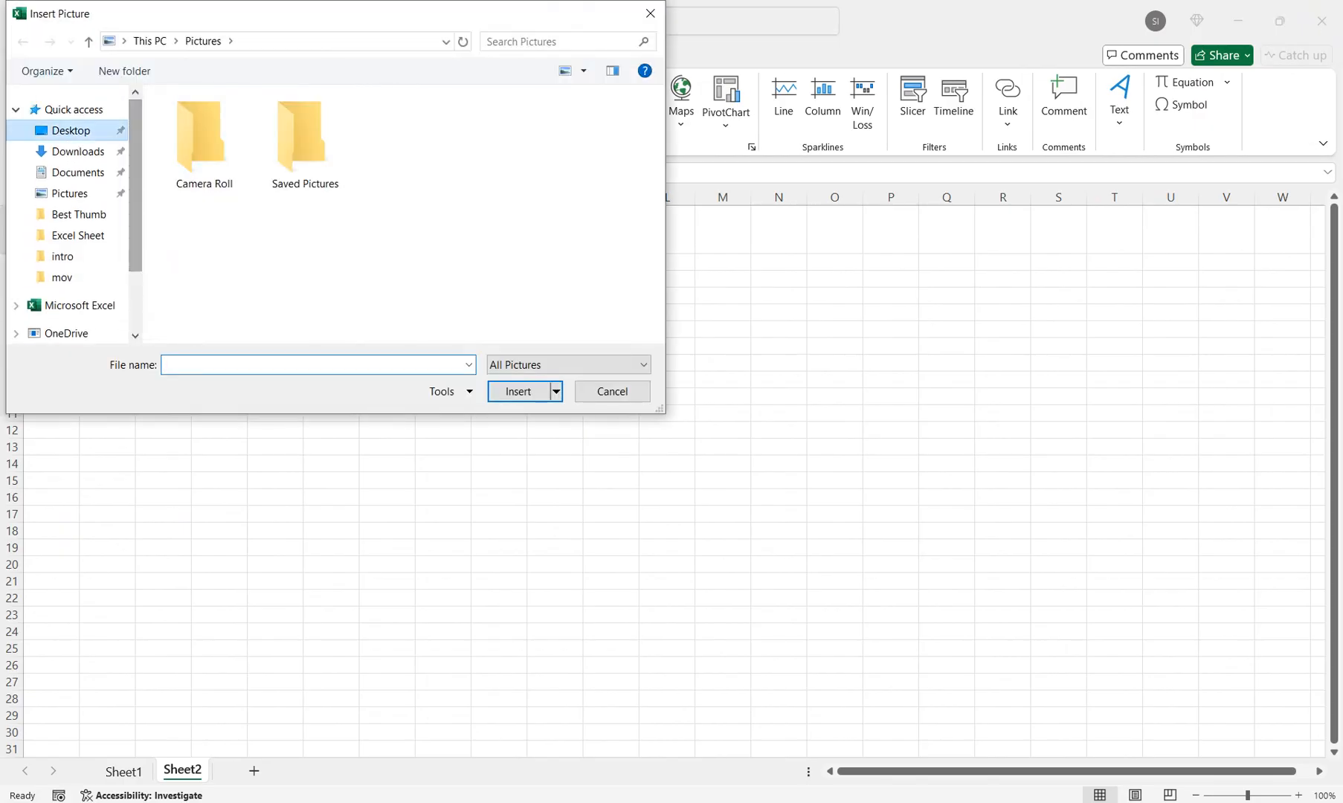
left_click(204, 137)
key("Return")
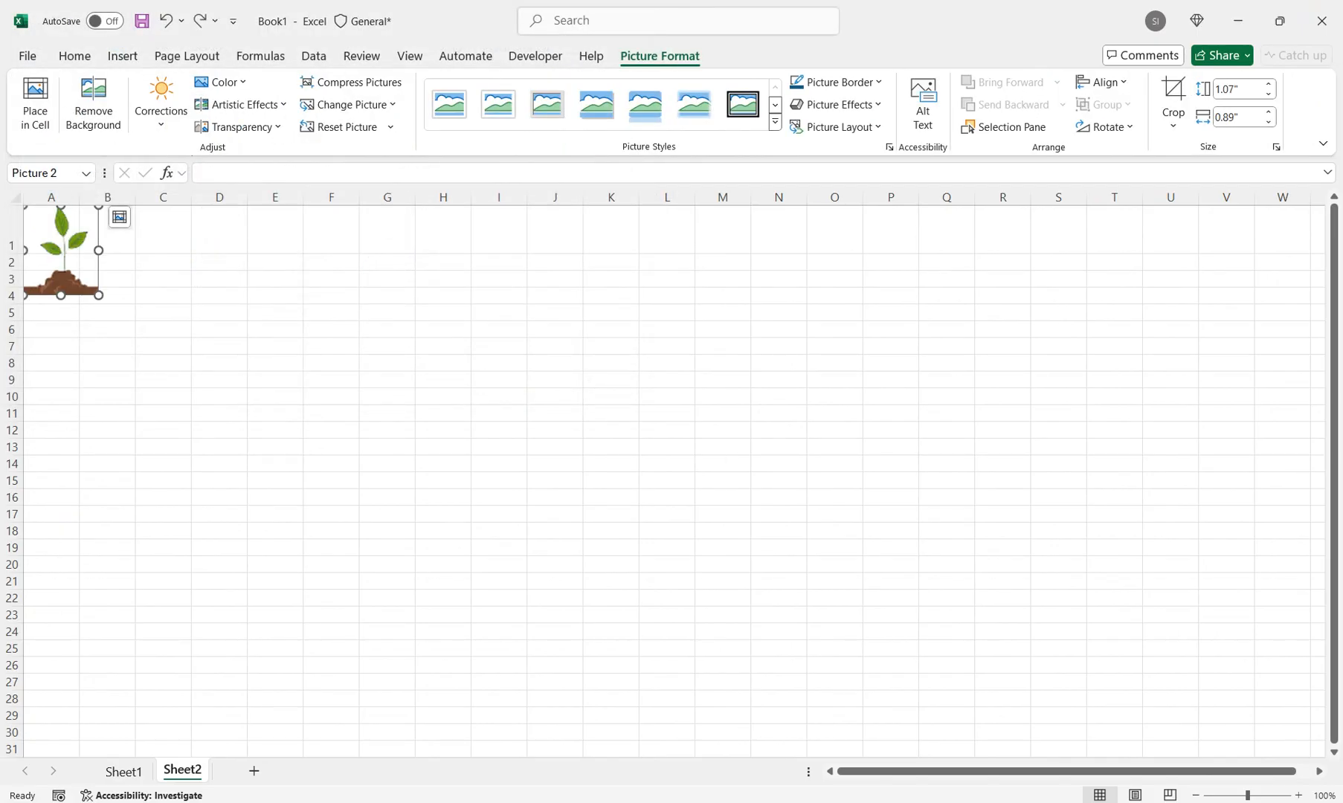
Delete the sprout picture floating over the cells
left_click(163, 230)
left_click(62, 251)
key("Delete")
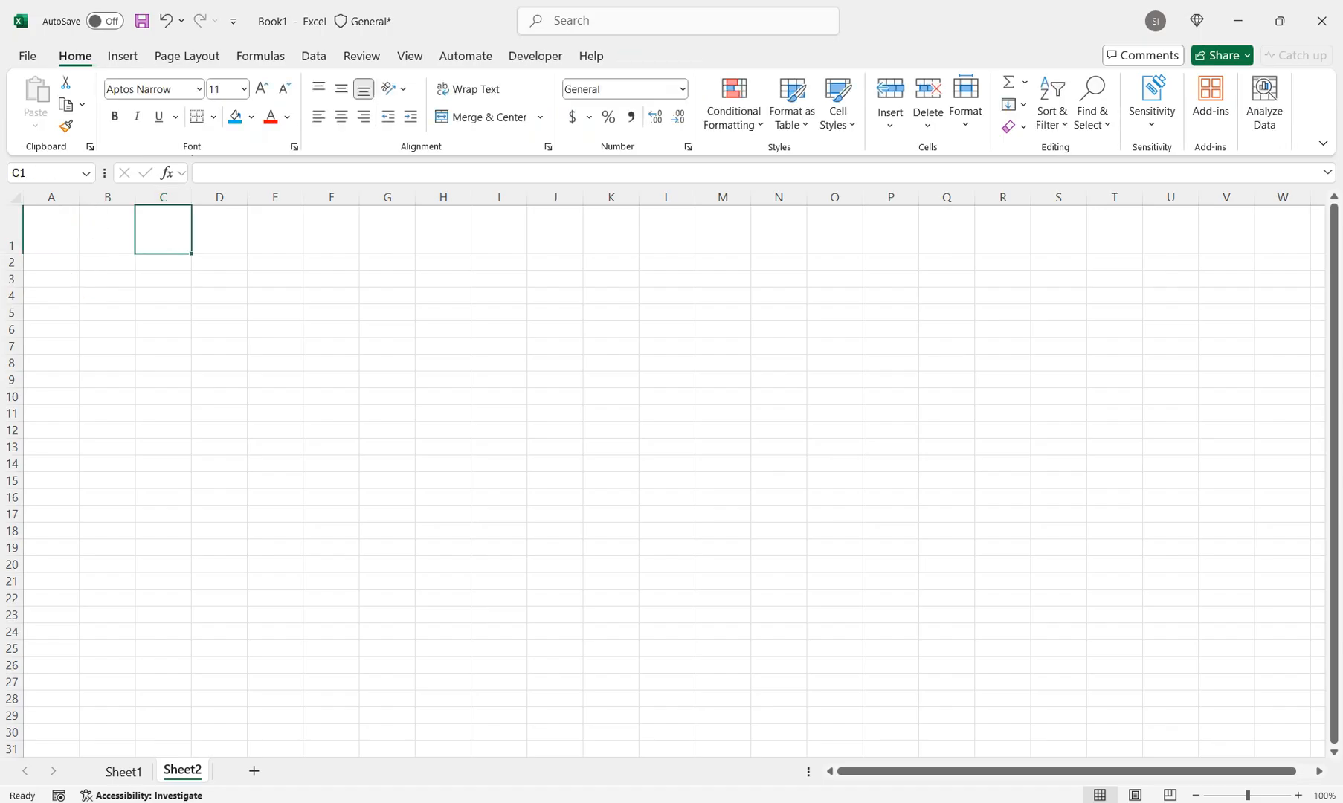
Insert picture 1 from the device's Desktop folder, placed inside cell A1
left_click(51, 230)
left_click(123, 56)
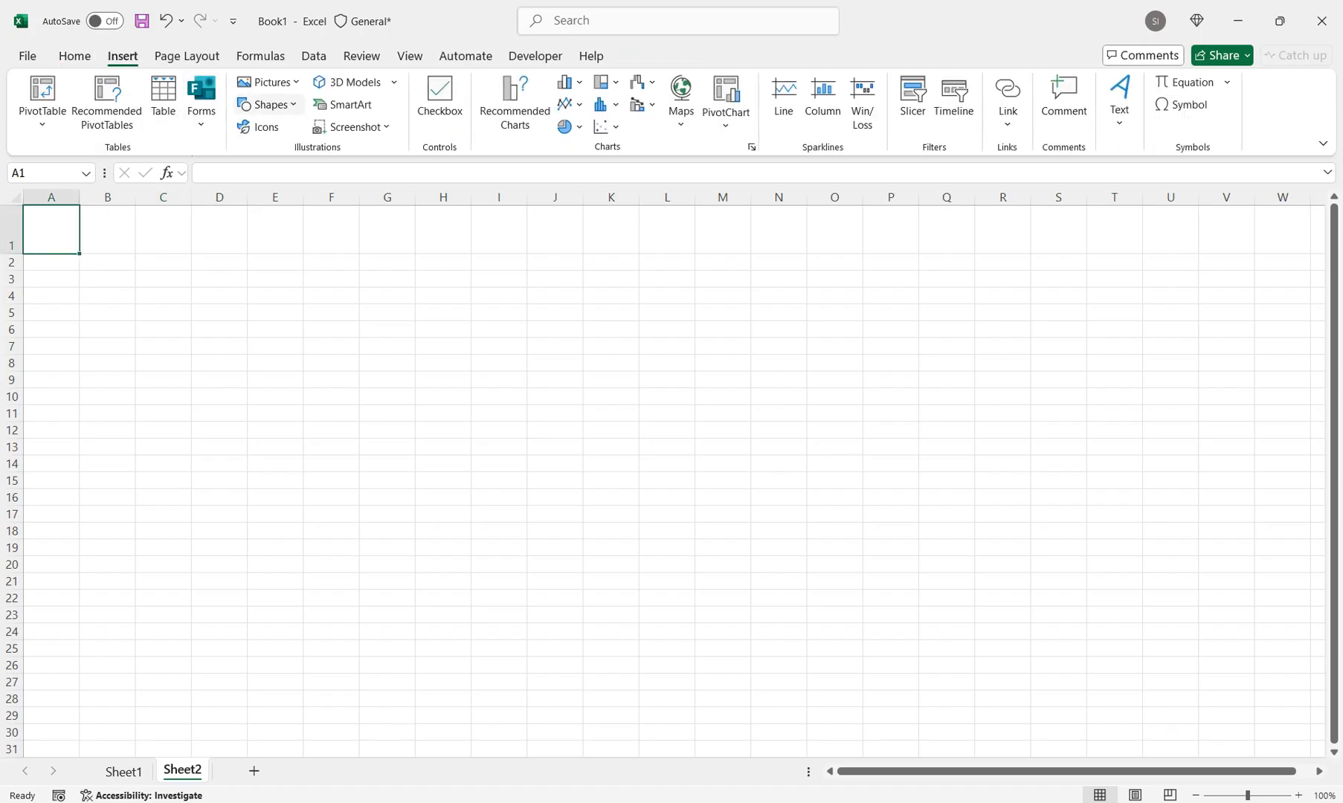
left_click(270, 82)
mouse_move(297, 106)
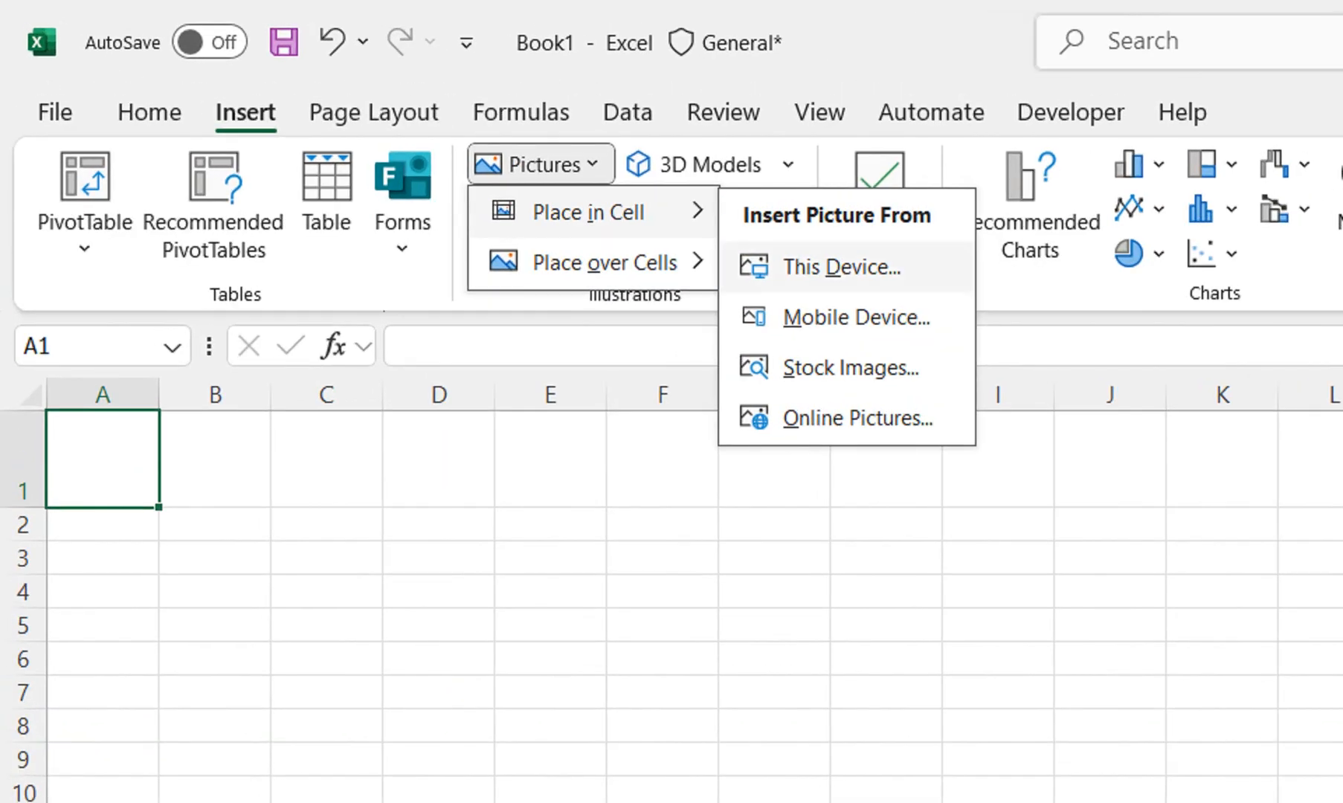
left_click(840, 267)
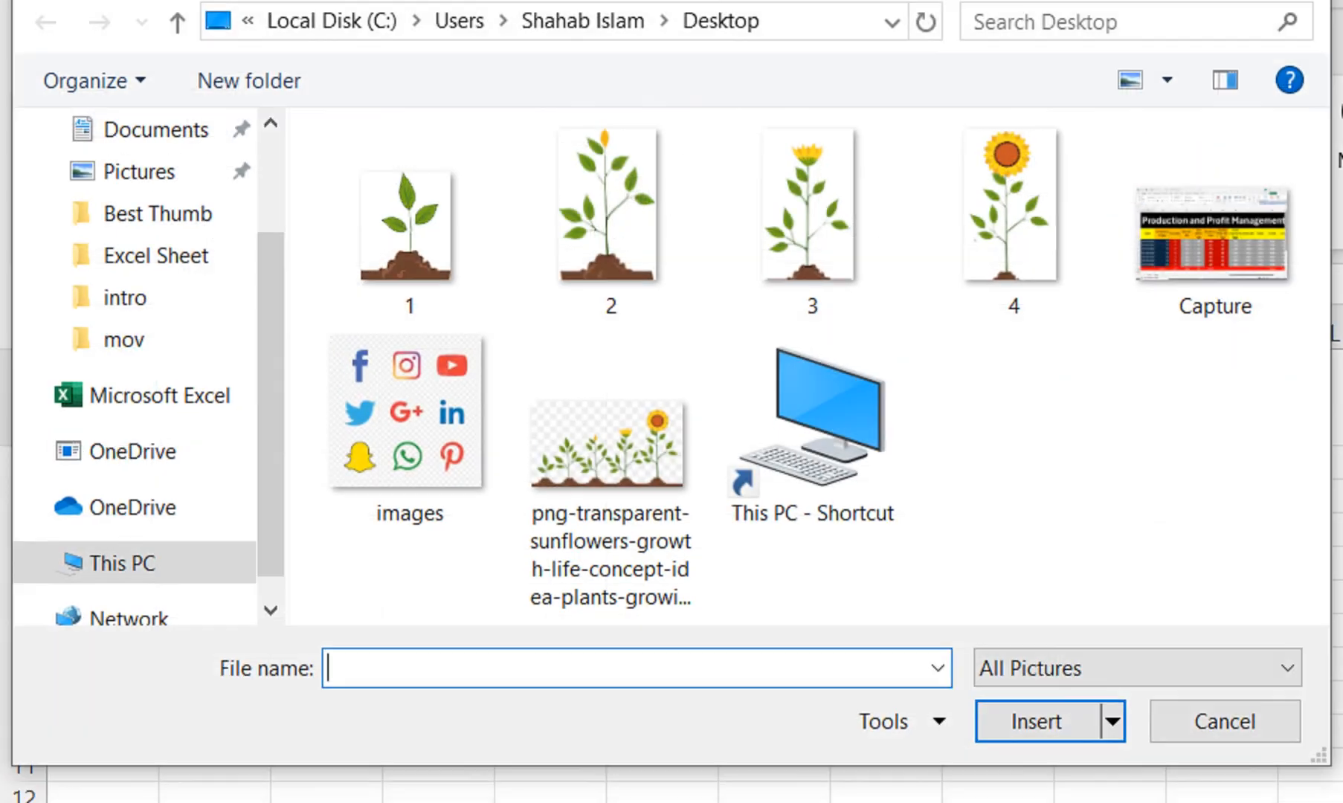
left_click(408, 223)
left_click(1036, 722)
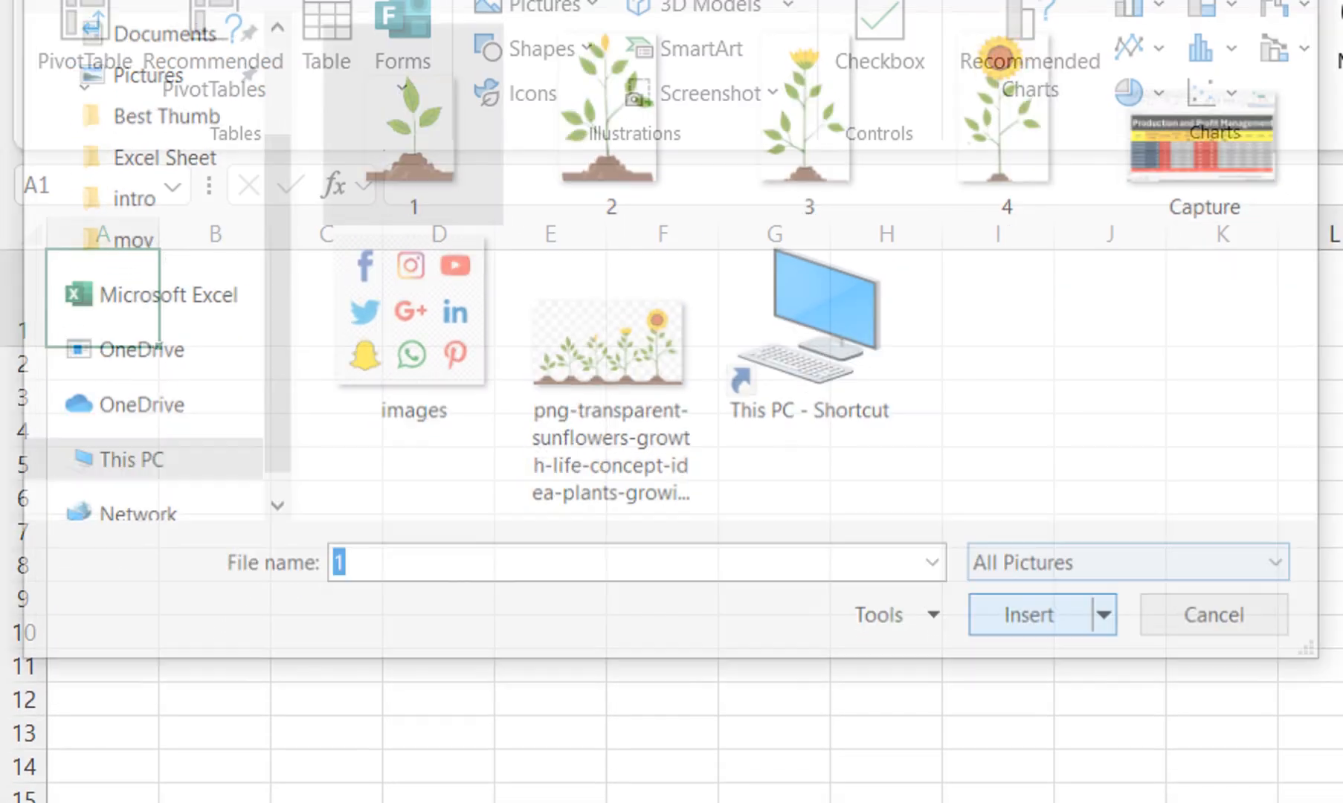
Make row 1 taller and column A wider to enlarge the sprout picture in cell A1
left_click_drag(23, 346, 22, 400)
left_click_drag(159, 234, 269, 233)
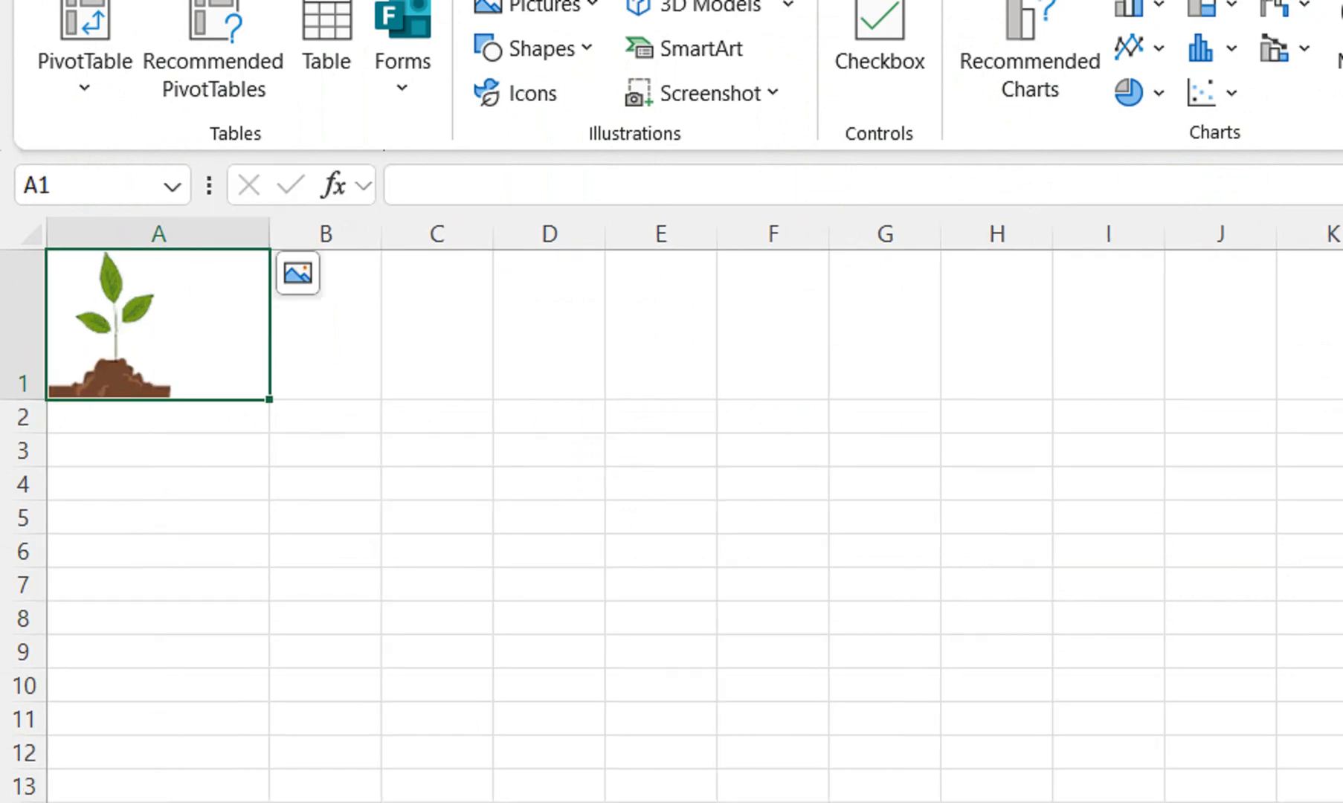
left_click_drag(22, 399, 22, 436)
Insert picture 2 from the device's Desktop folder, placed inside cell B1
left_click(325, 342)
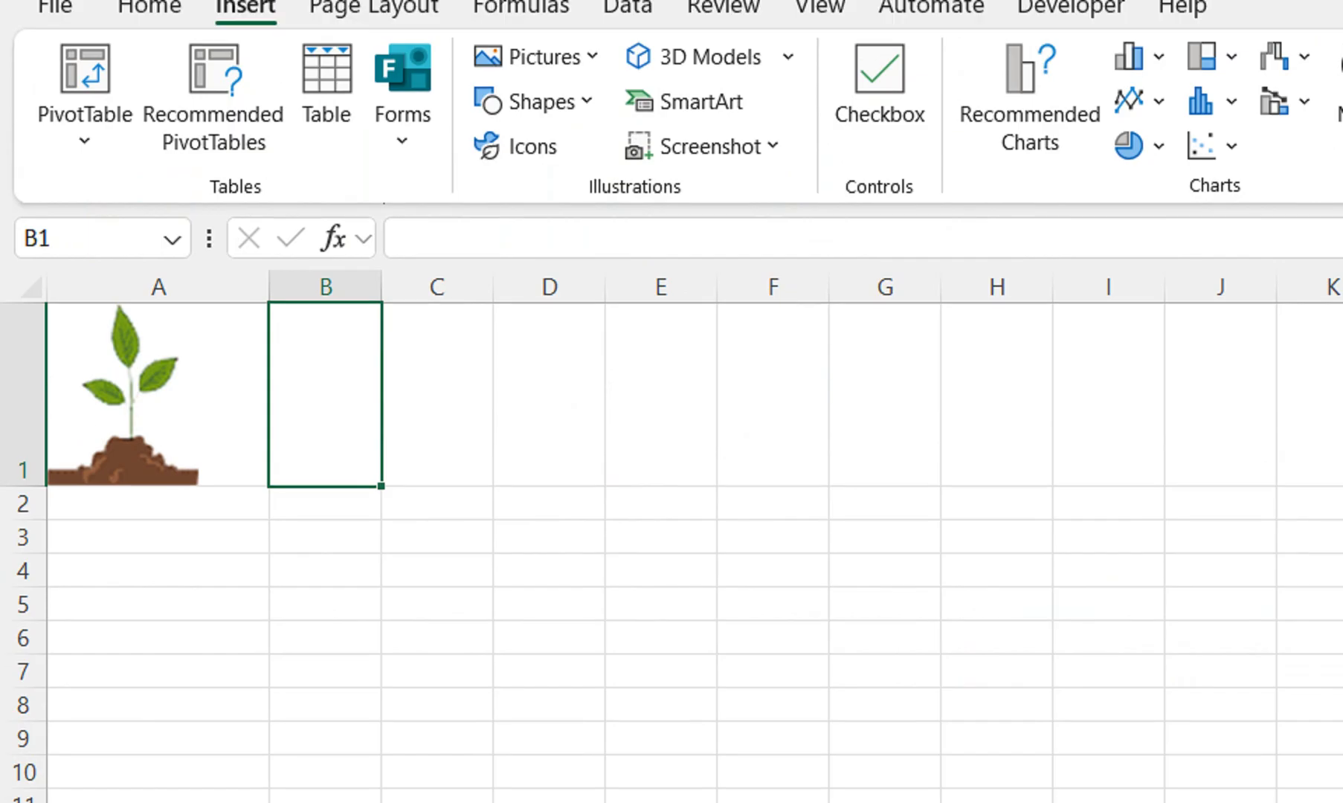
left_click(539, 4)
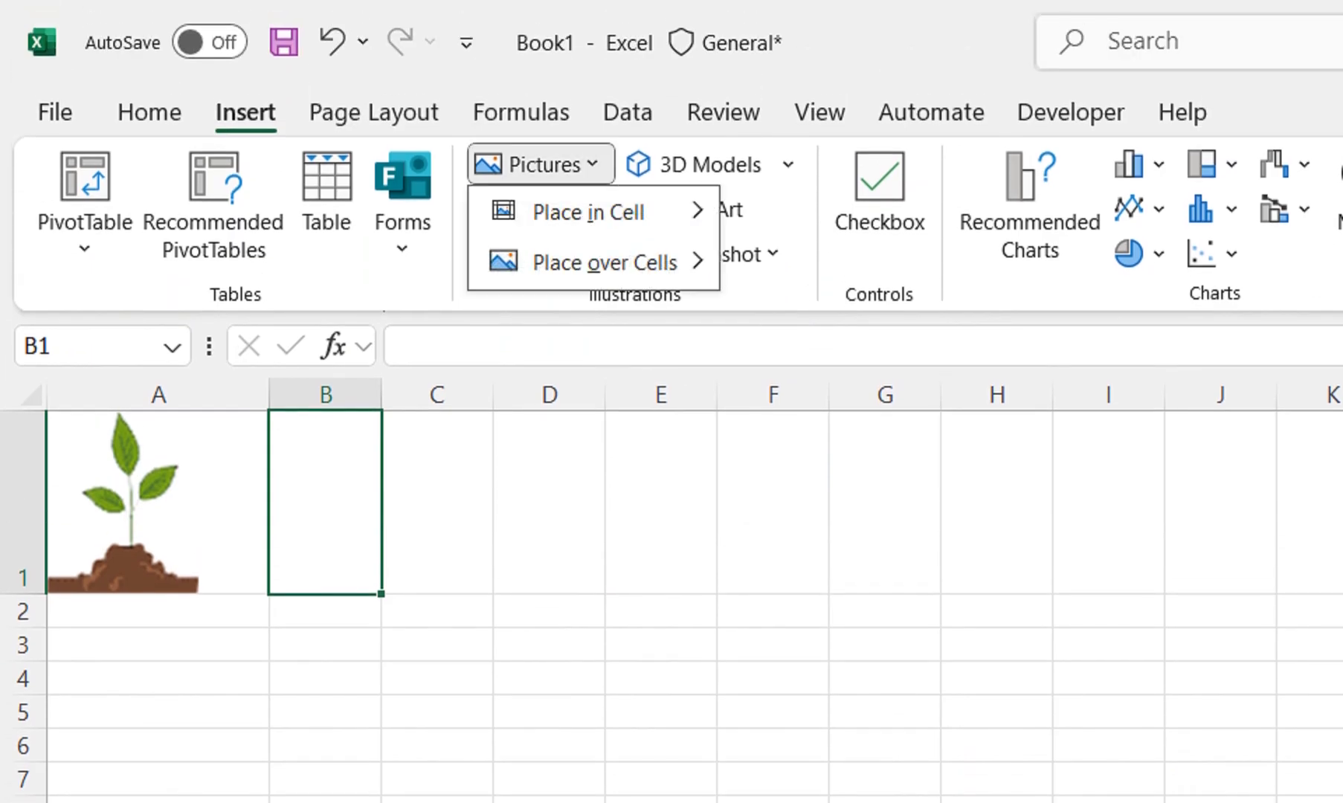
mouse_move(587, 212)
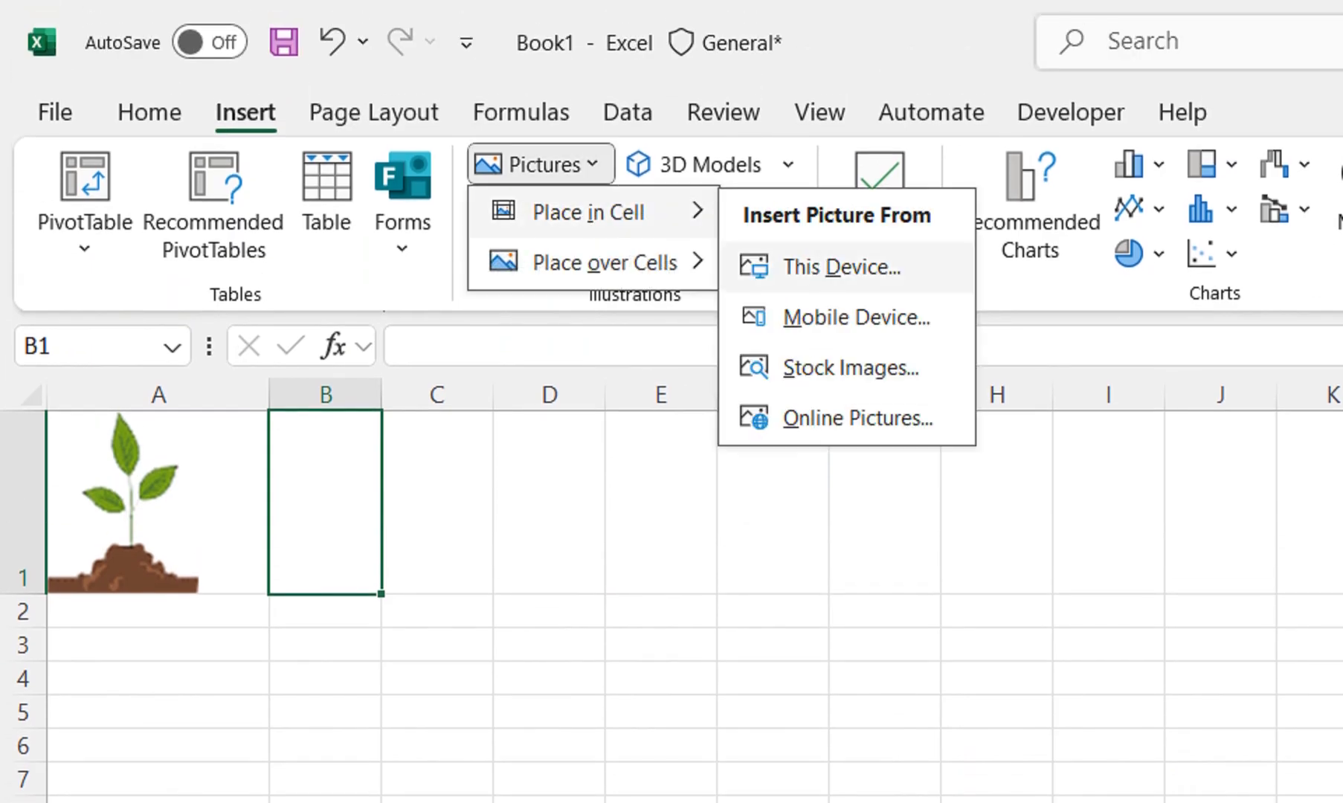
left_click(797, 266)
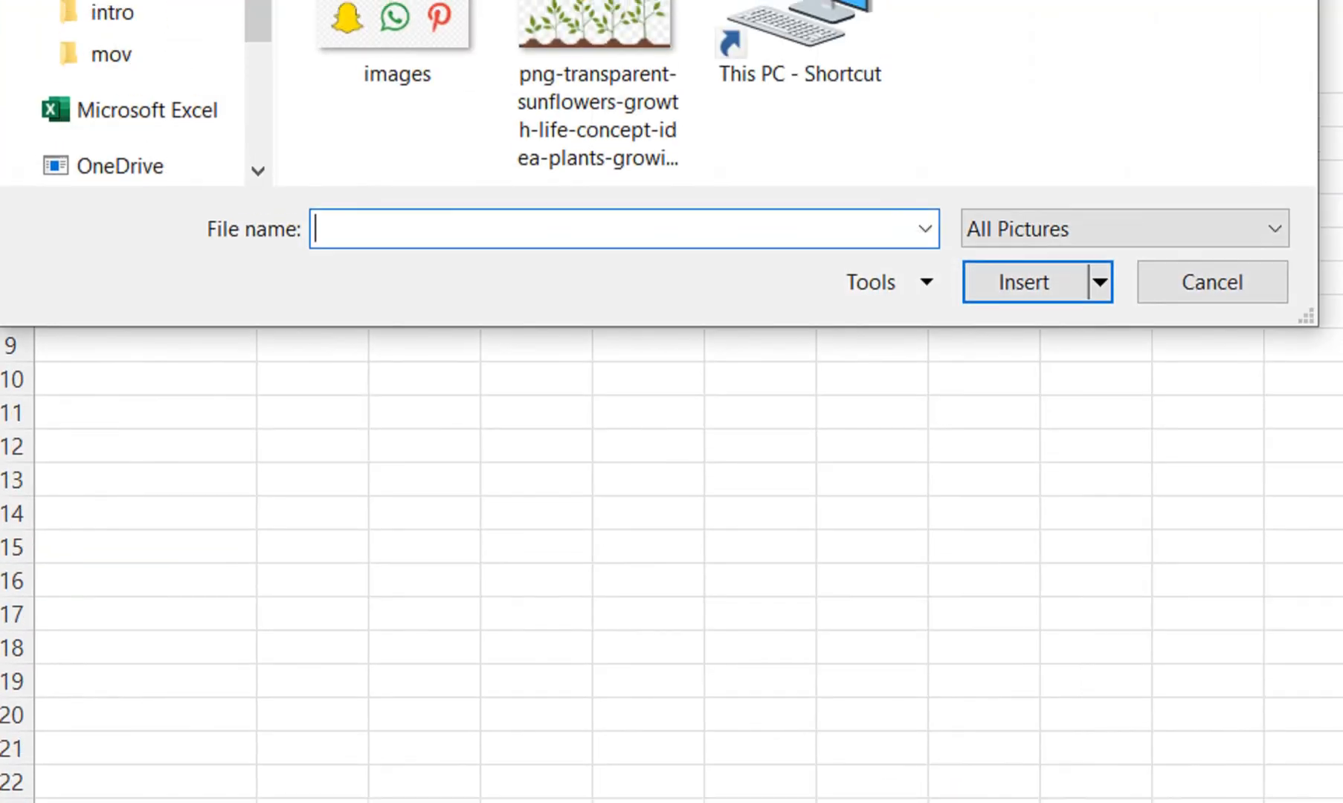
left_click(599, 70)
left_click(1023, 282)
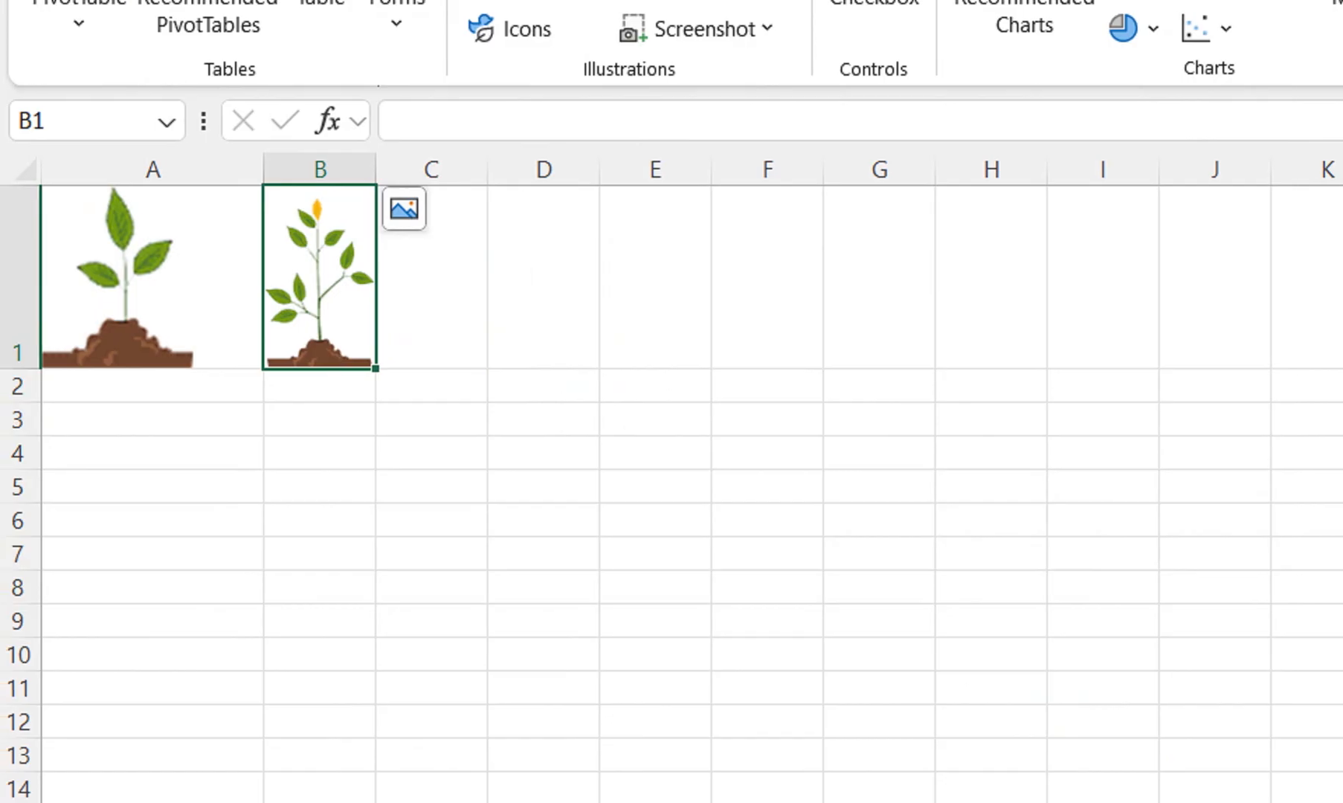
Increase the height of row 1 further and widen columns B, C and D to fit the plant pictures
left_click_drag(18, 370, 19, 476)
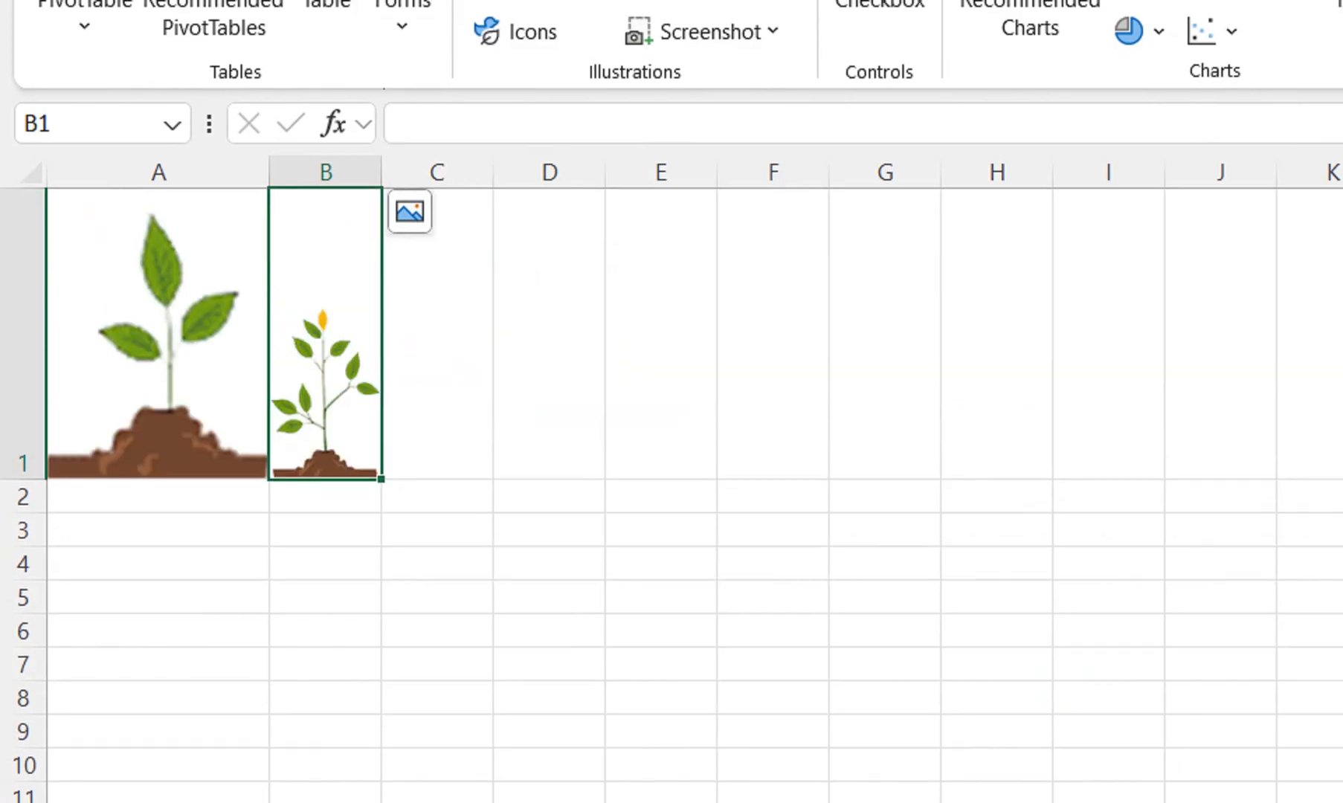
left_click_drag(382, 169, 1100, 214)
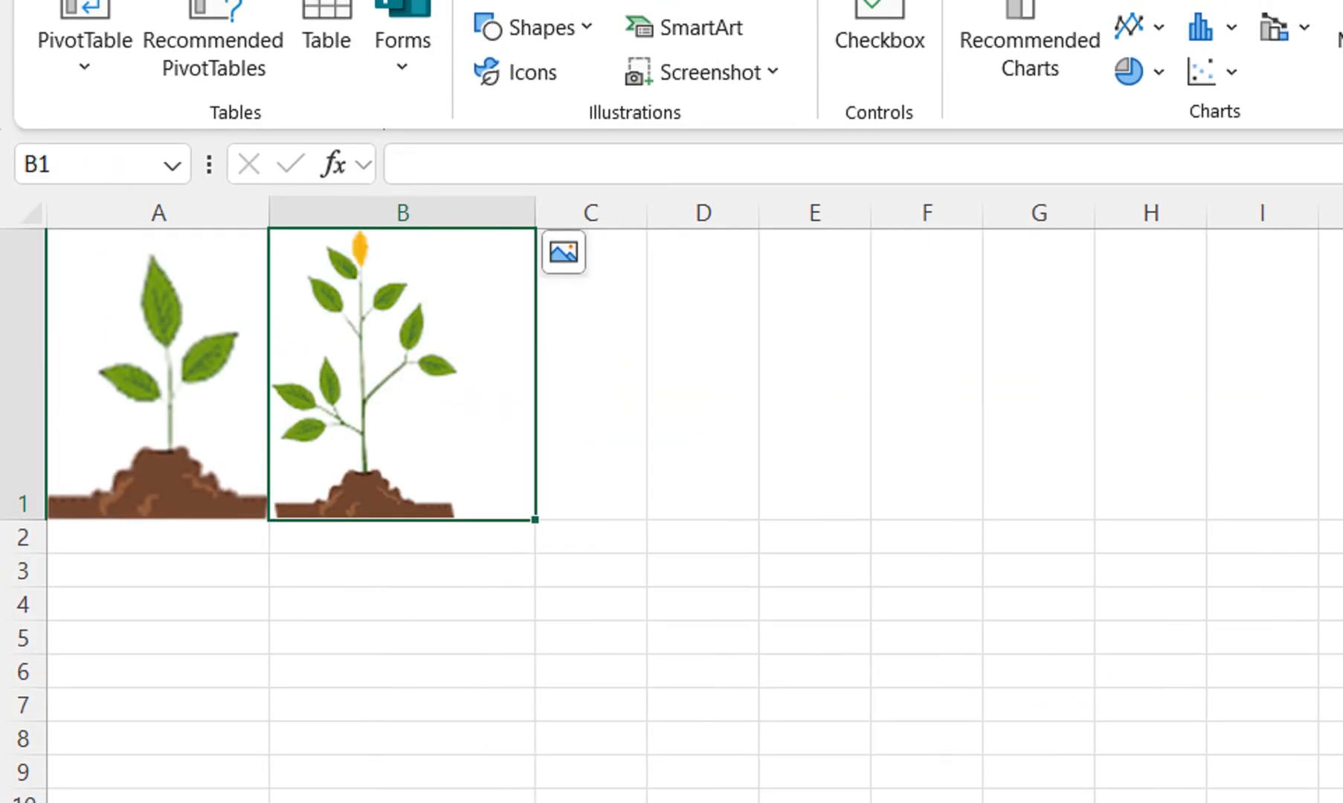
left_click(652, 335)
left_click_drag(932, 214, 1087, 215)
Insert picture 3 from the device's Desktop folder, placed inside cell C1
left_click(652, 372)
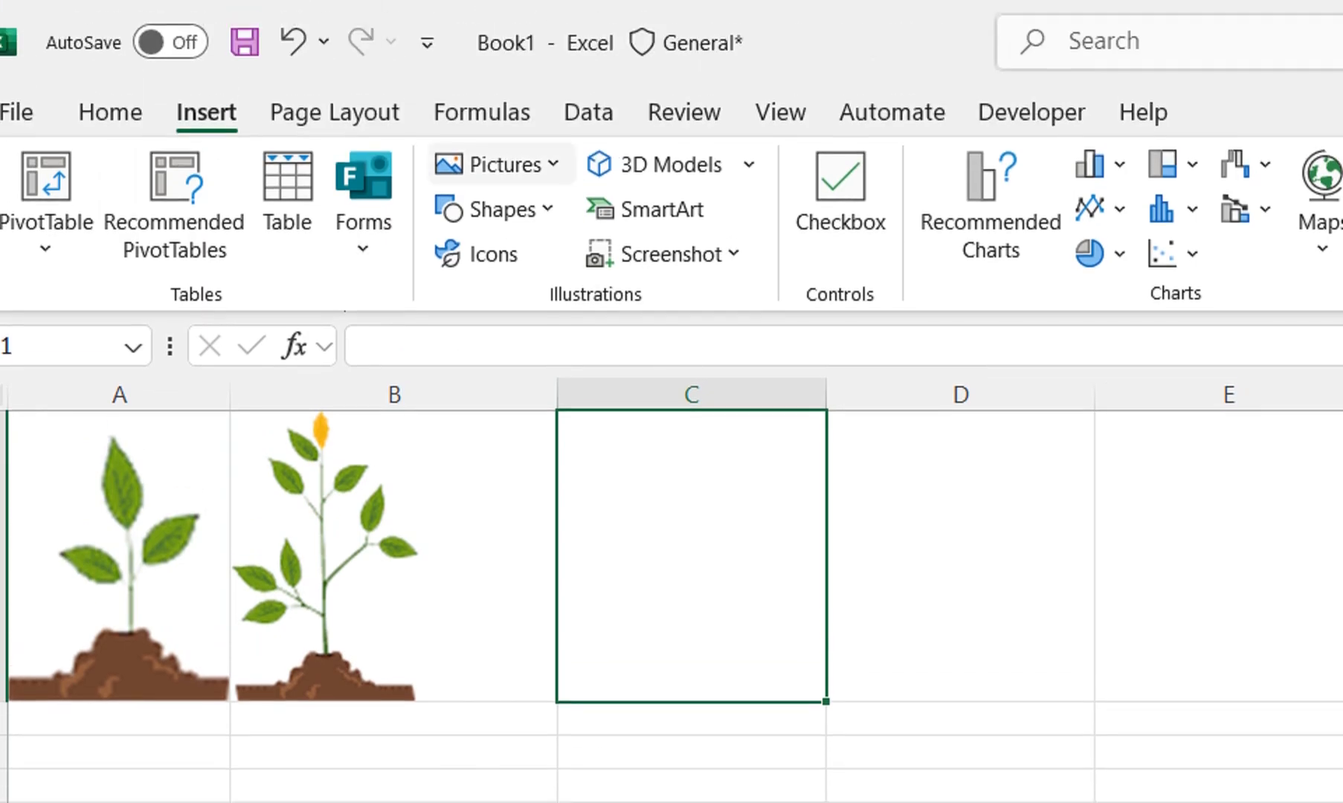
left_click(495, 165)
mouse_move(555, 210)
left_click(741, 264)
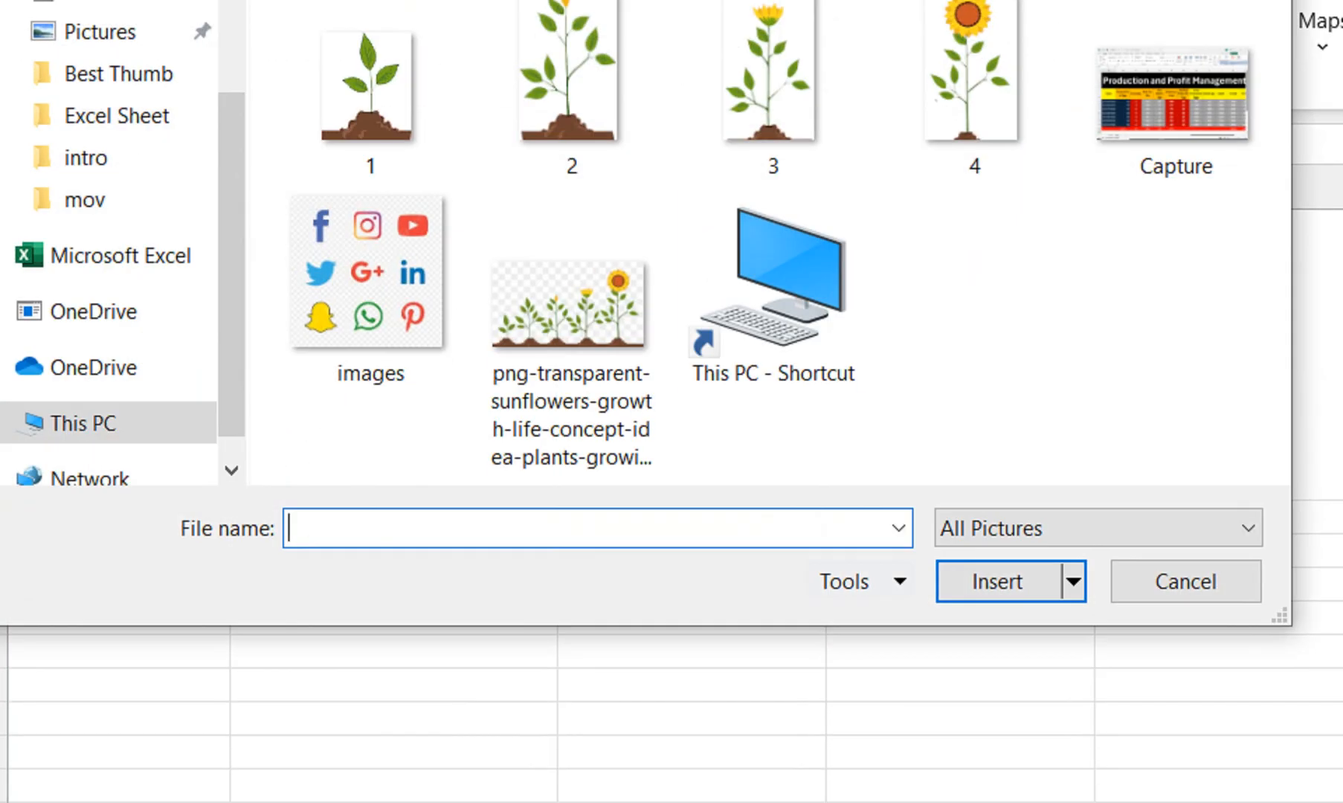
double_click(768, 82)
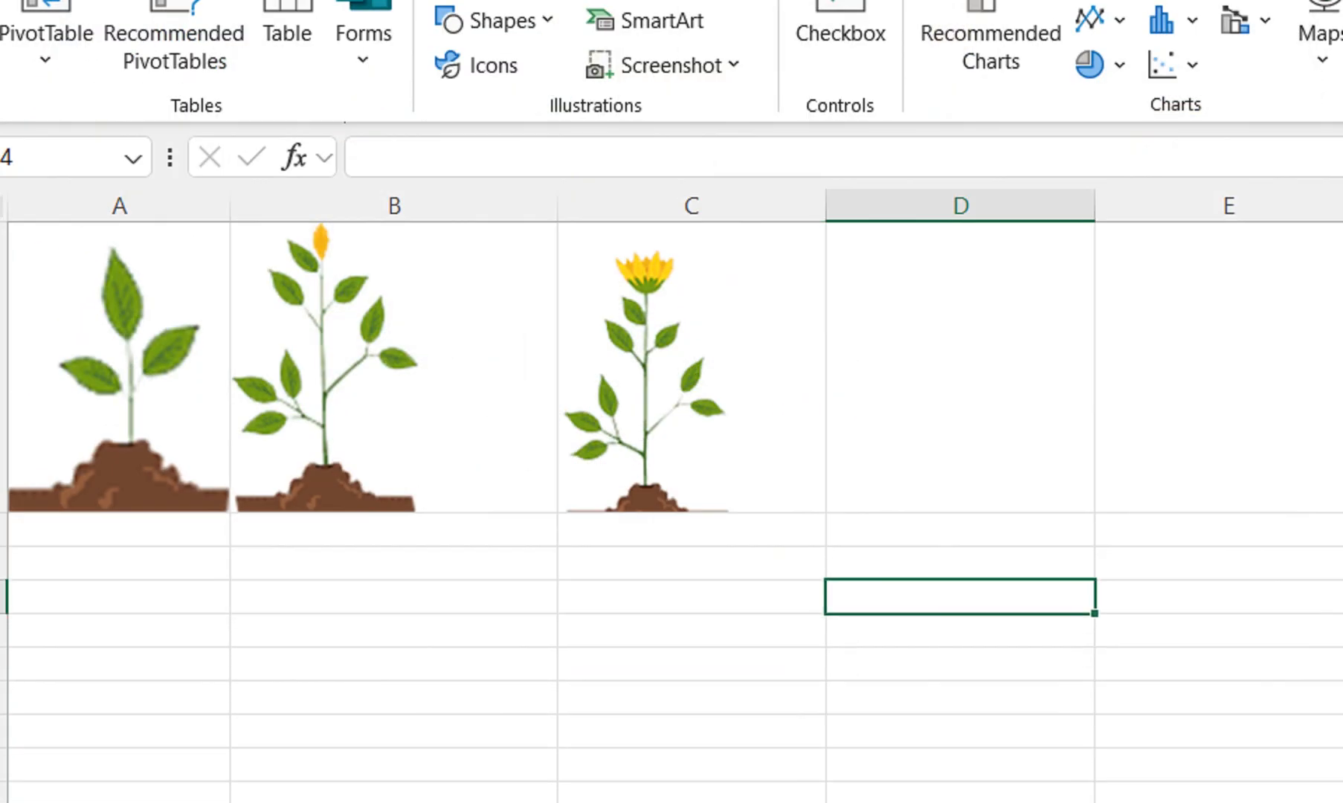
Insert picture 4 from the device's Desktop folder, placed inside cell D1
left_click(929, 372)
left_click(495, 164)
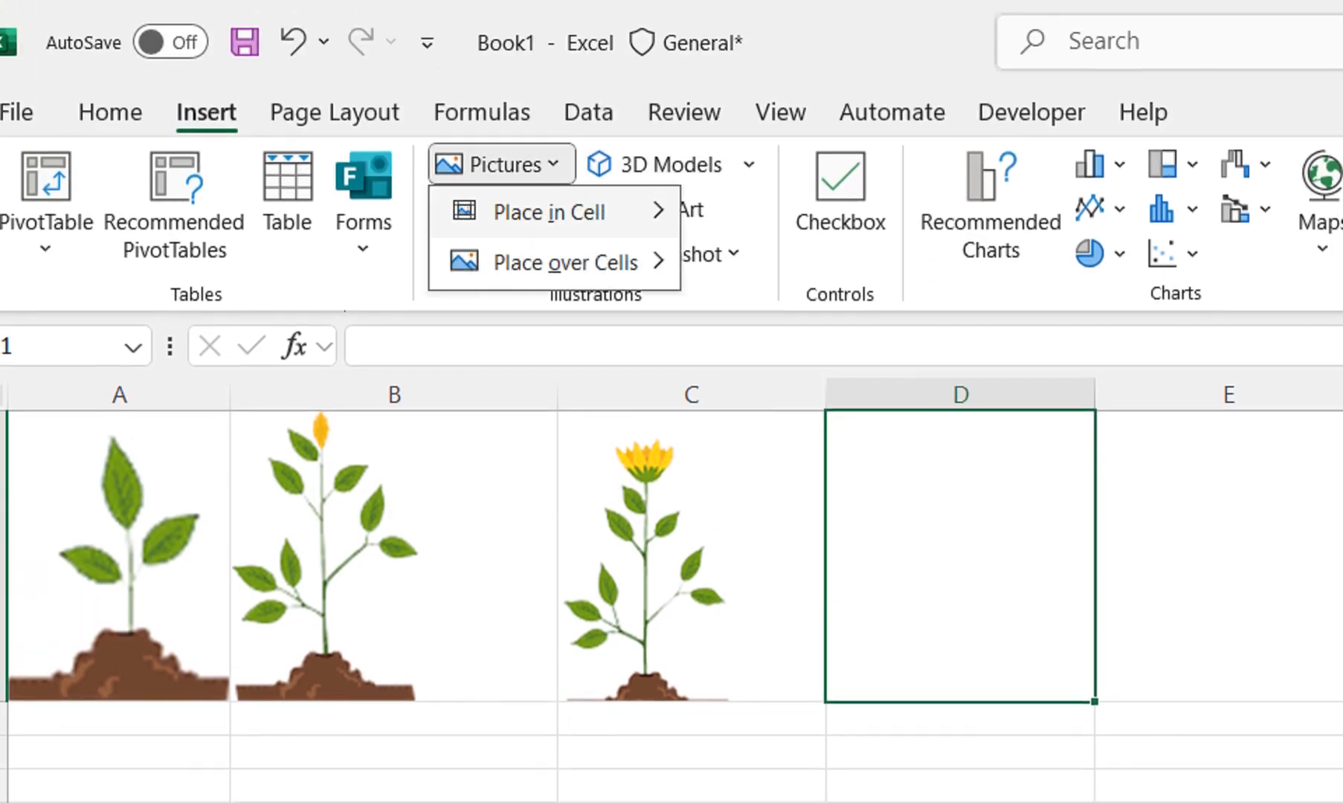
mouse_move(550, 212)
left_click(774, 264)
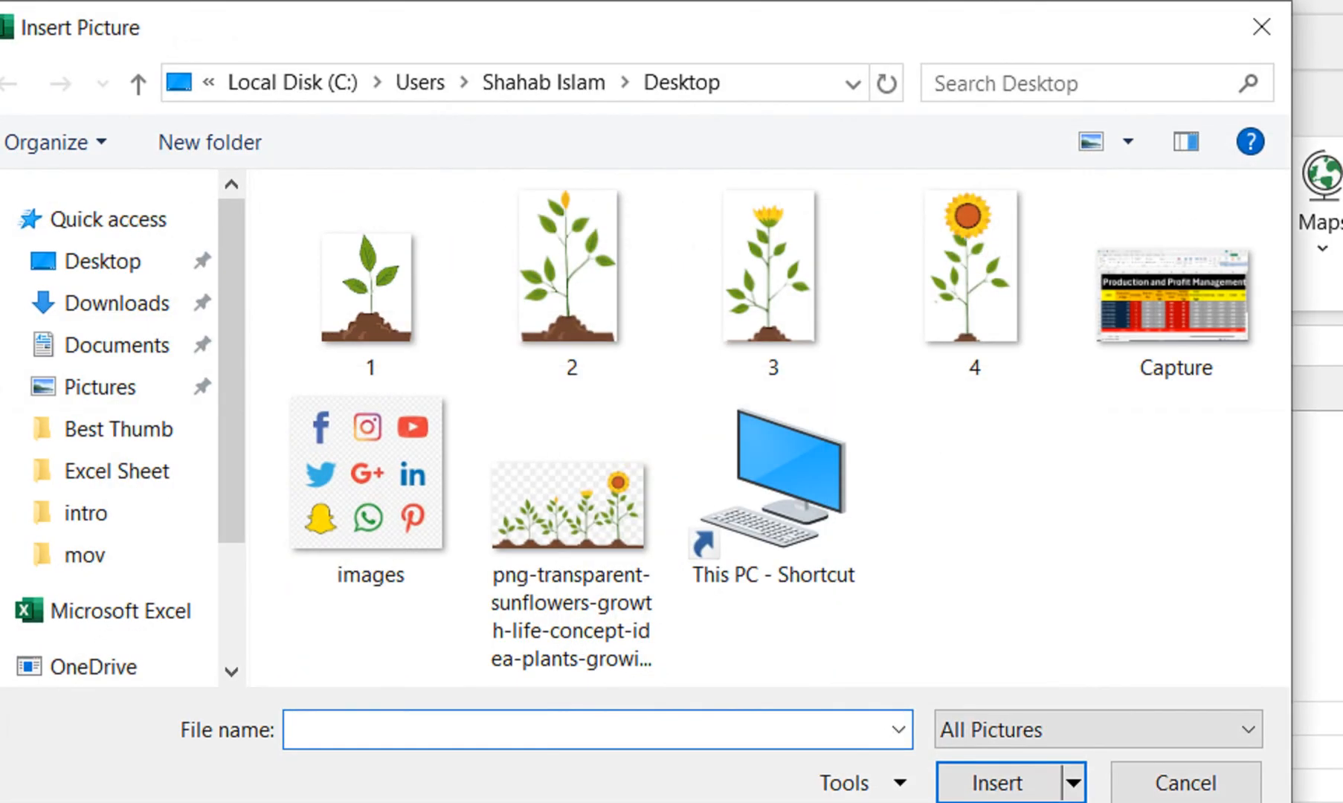
left_click(975, 287)
left_click(997, 783)
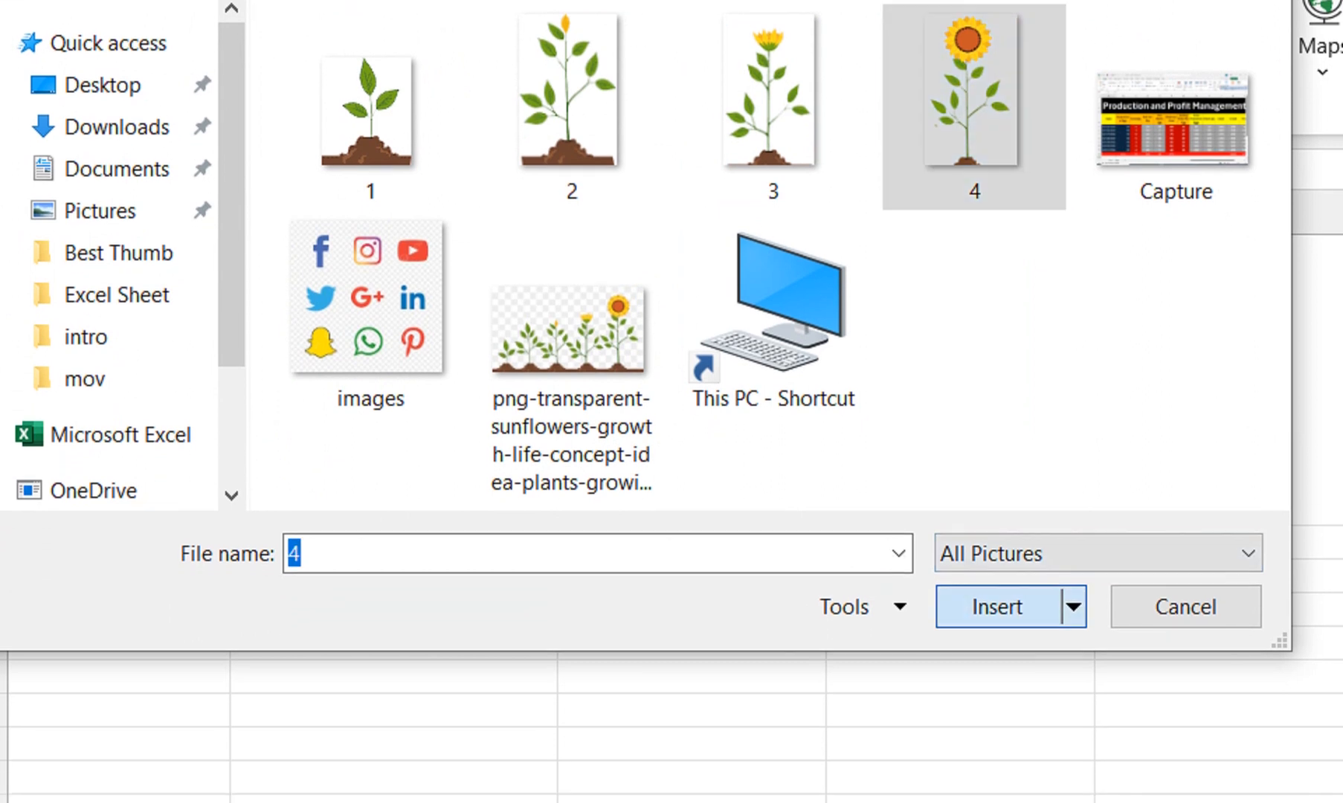
left_click(993, 578)
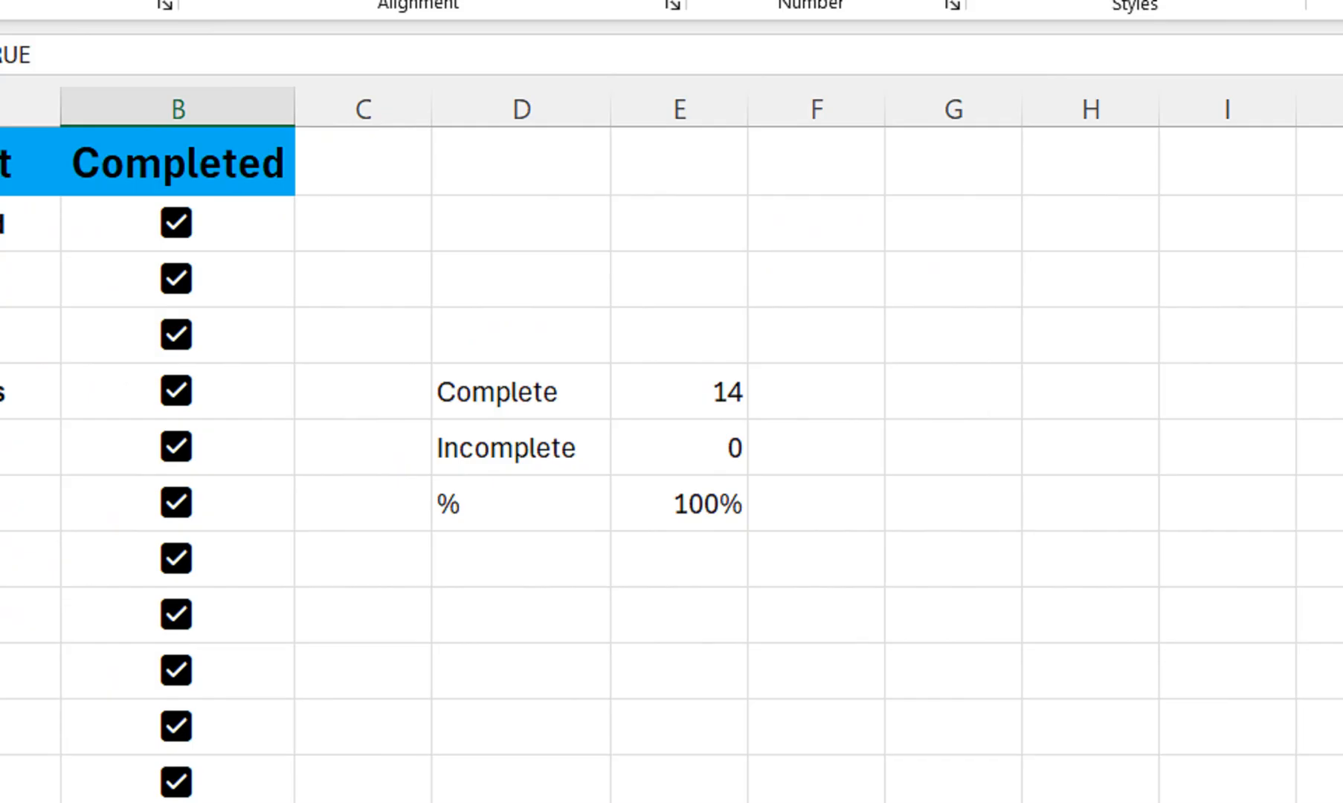
Start an IF formula in cell G5 of Sheet1 that returns the picture in Sheet2!A1 when E8<0
left_click(953, 335)
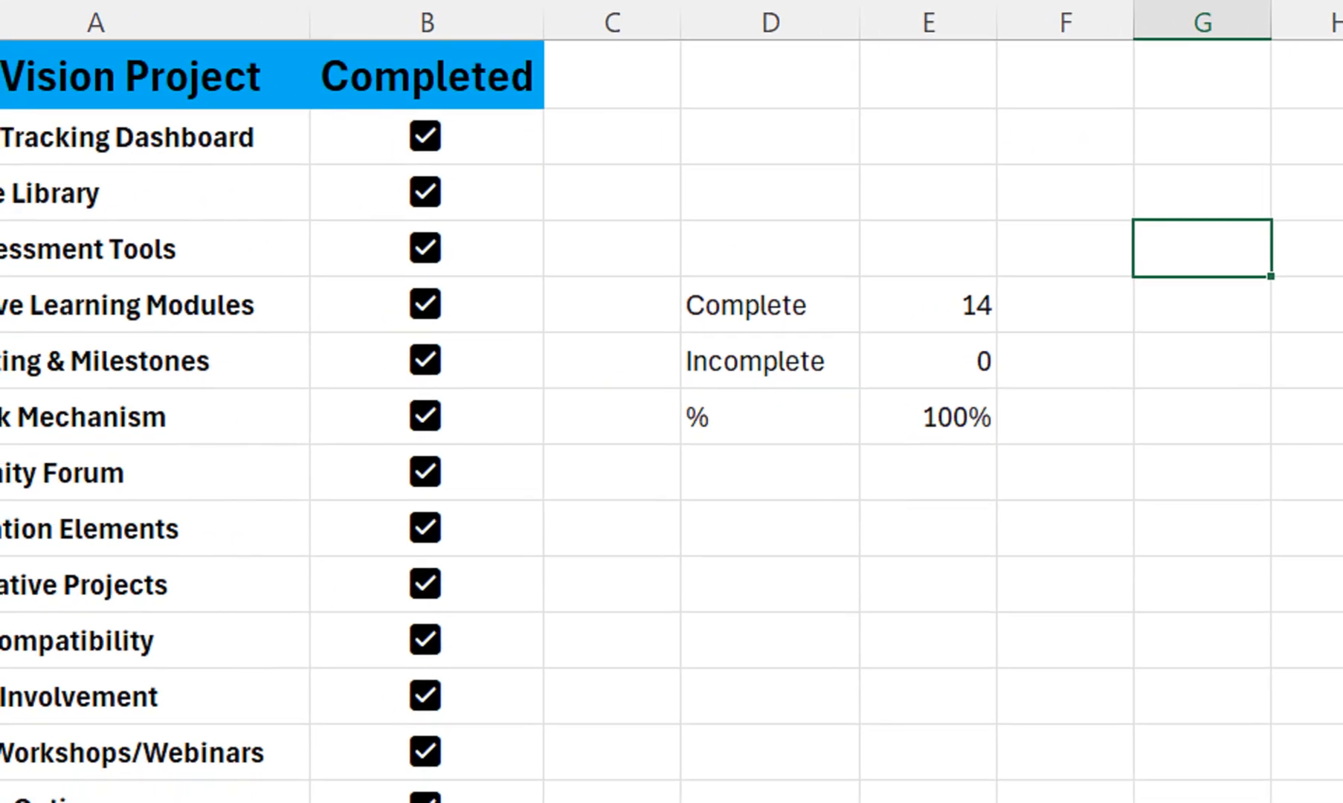
type("=i")
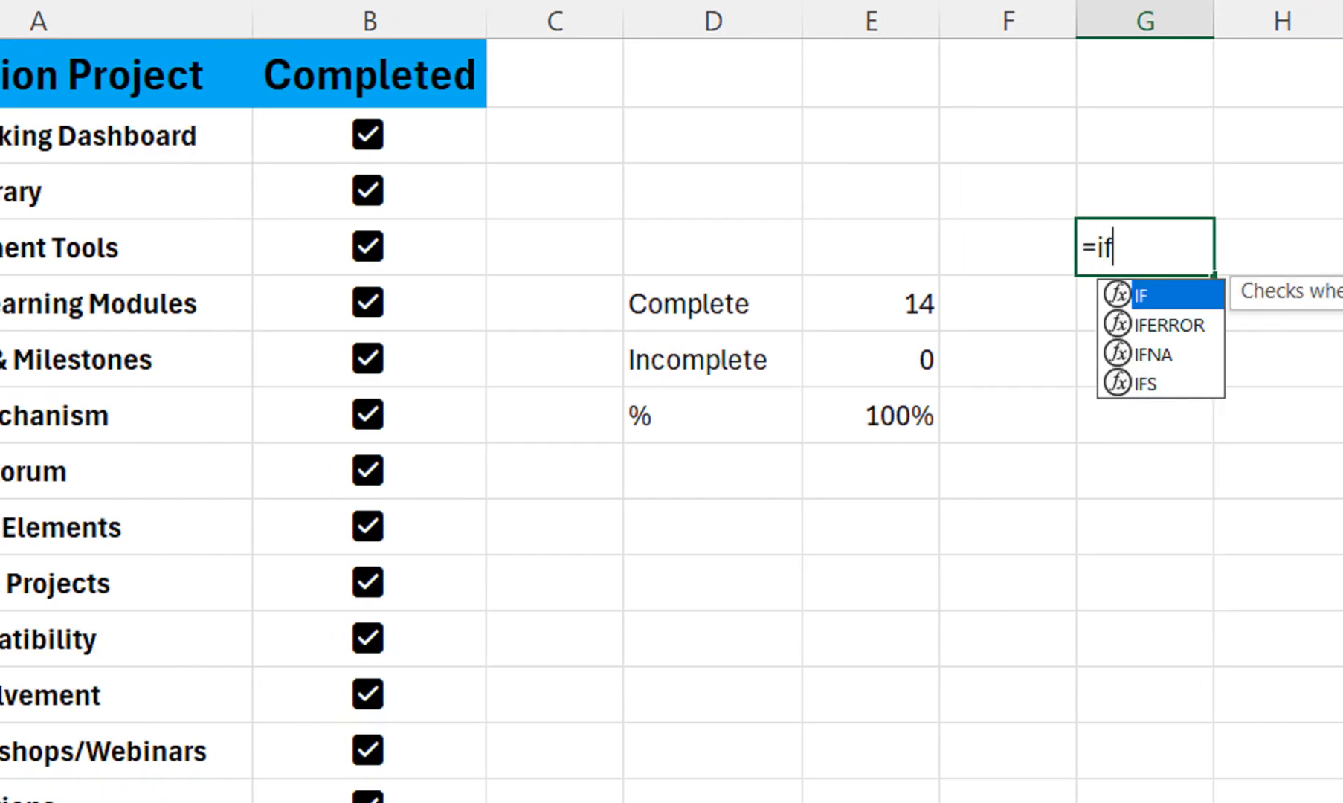
type("f")
key("Tab")
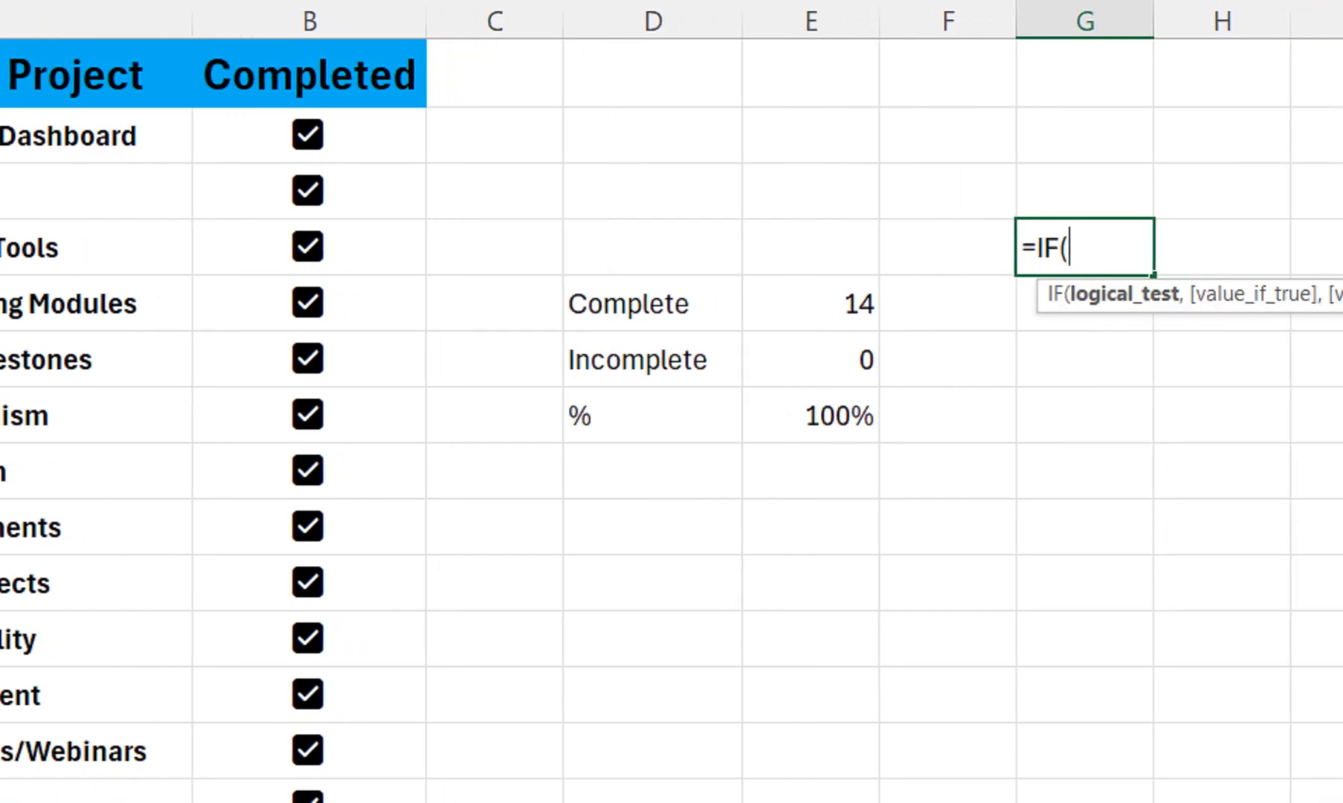
left_click(811, 415)
type("<0,")
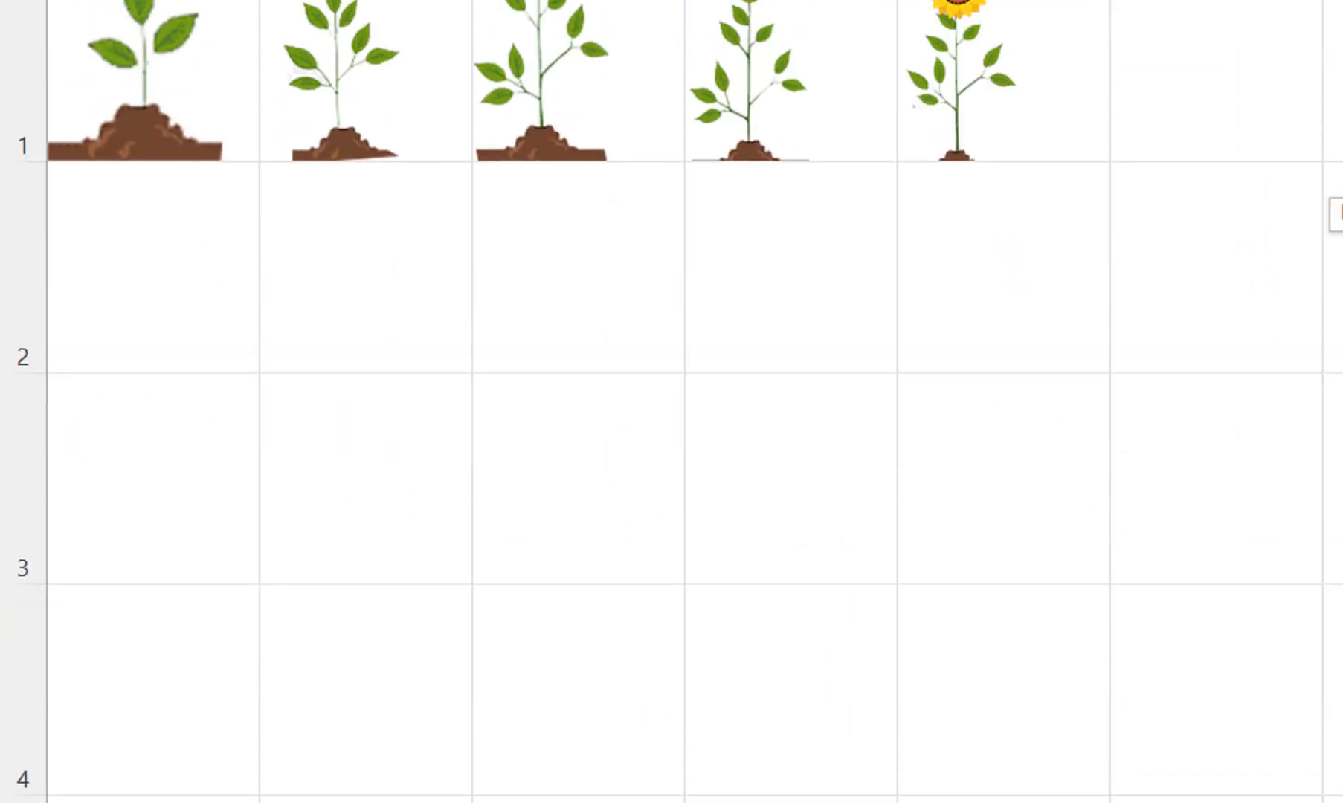
Nest a second IF in the formula that returns Sheet2!B1 when E8<0.25
type(",Sheet2!A1,")
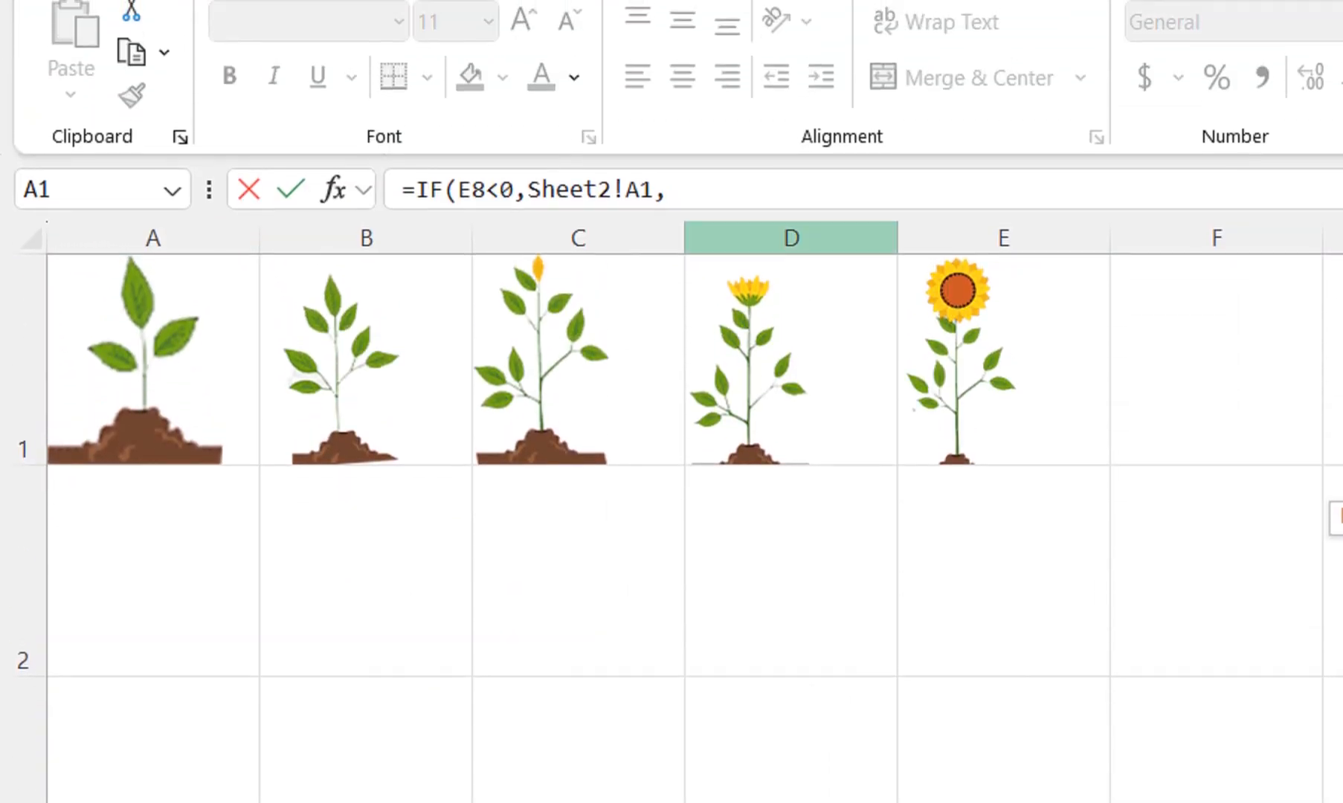
type("IF(")
left_click_drag(486, 212, 457, 211)
key("ctrl+c")
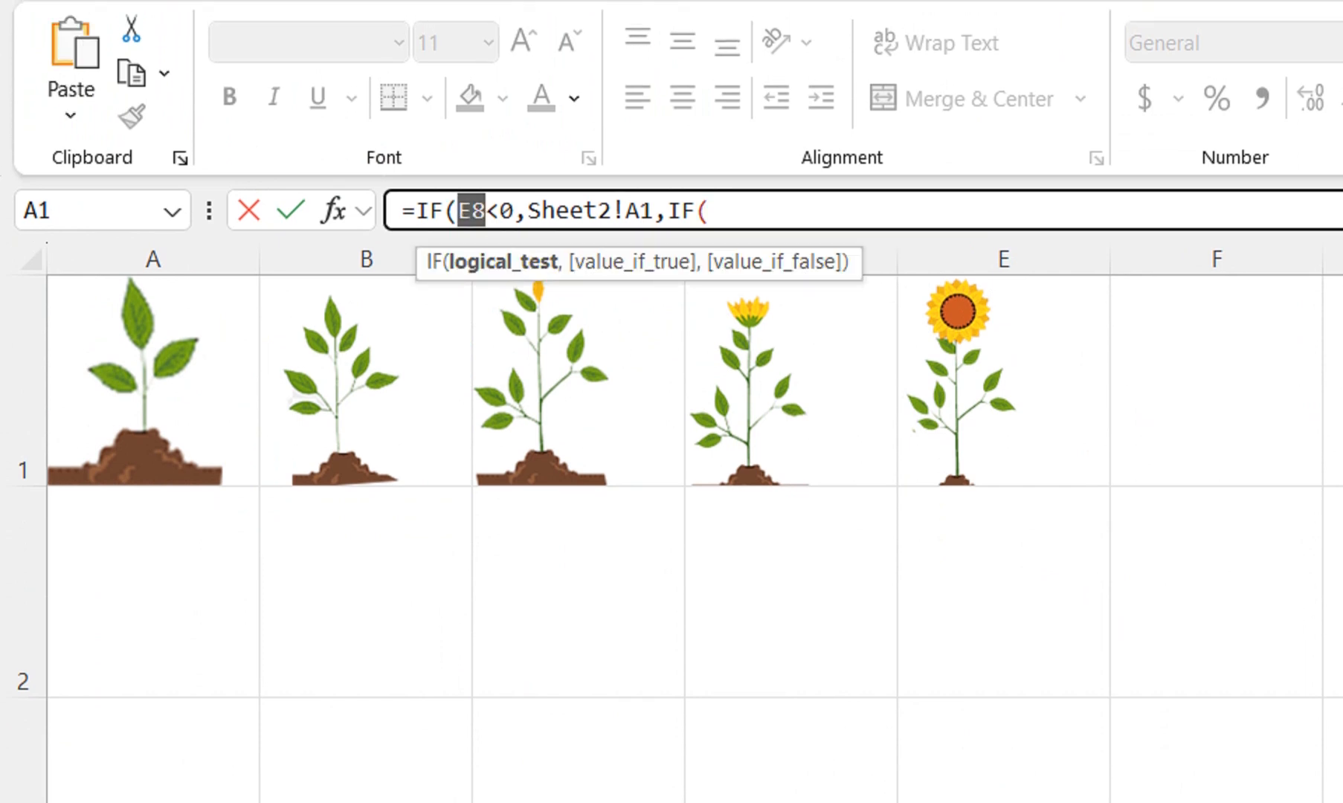
left_click(710, 212)
key("ctrl+v")
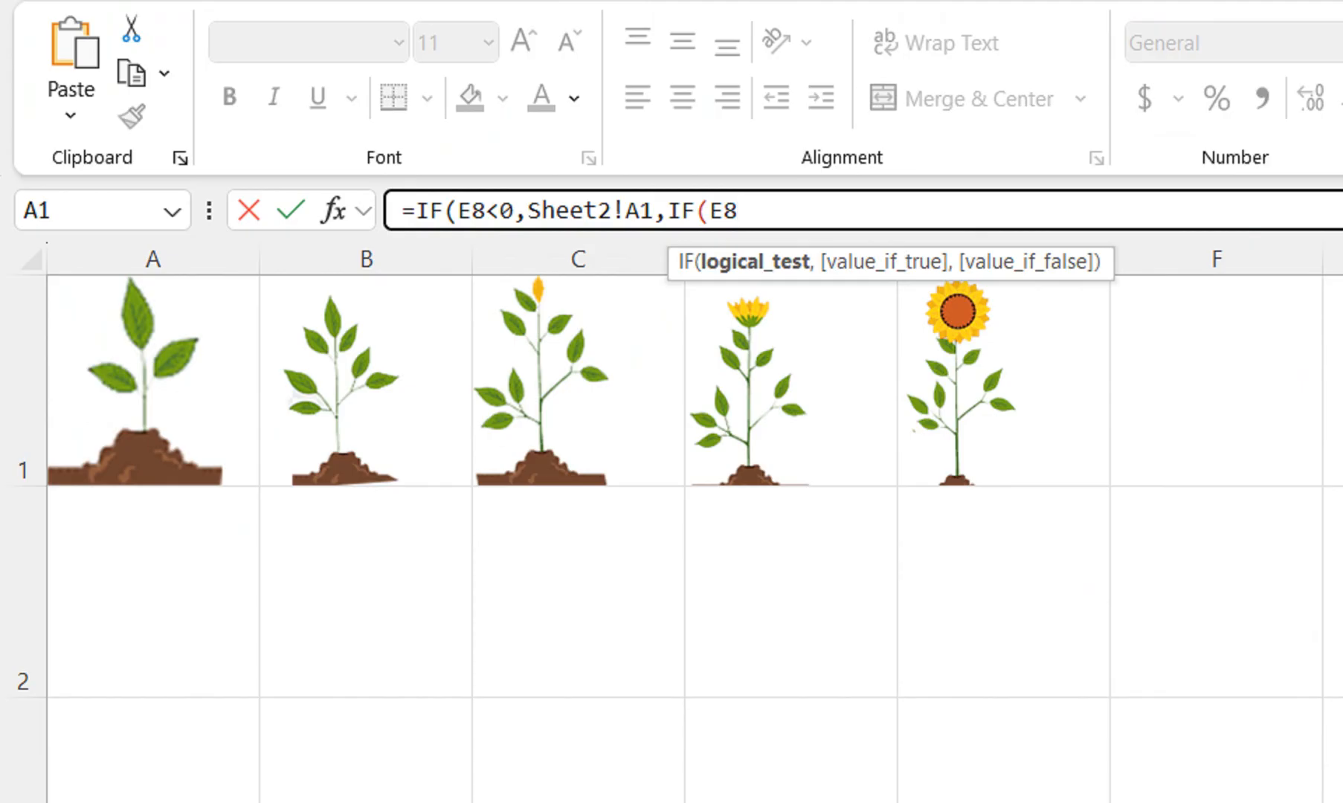
type("<0.025")
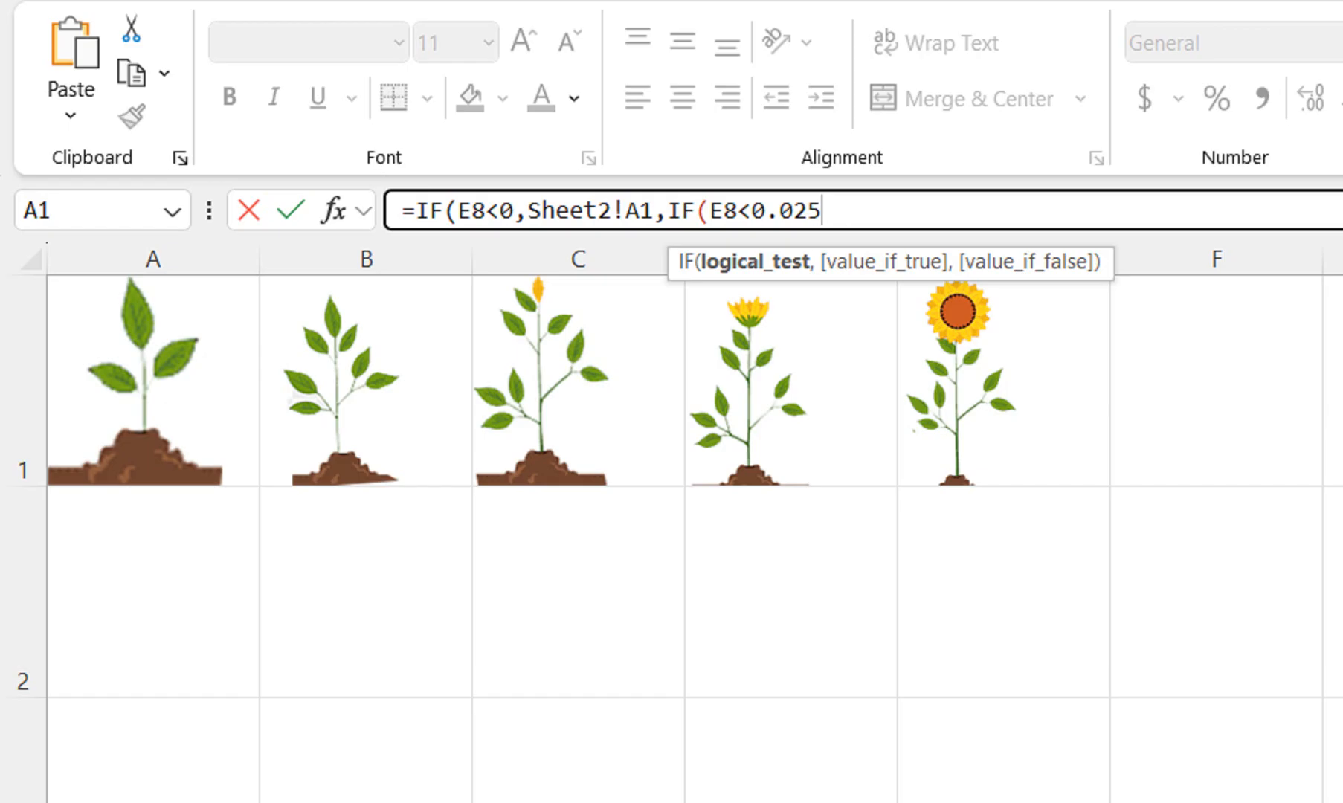
key("BackSpace")
type(",")
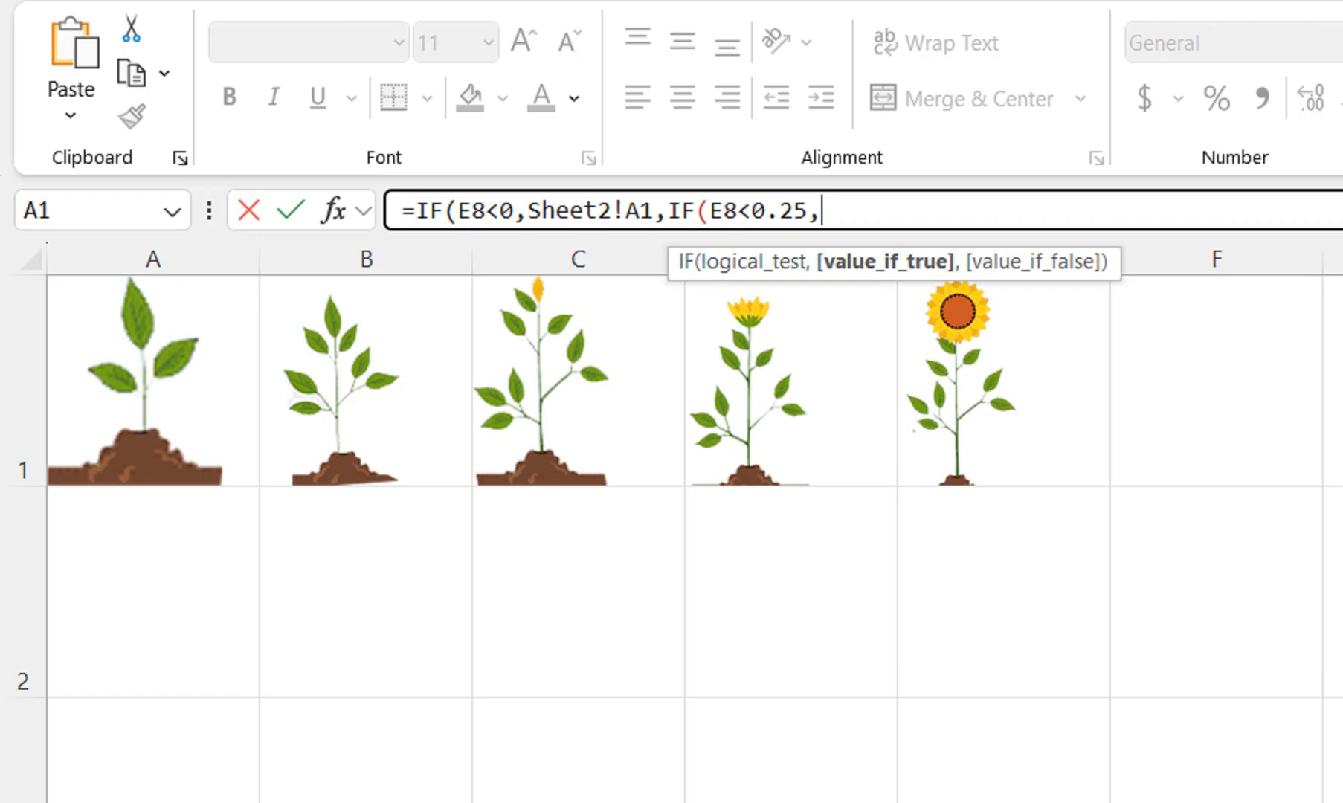
left_click(366, 381)
type(",if")
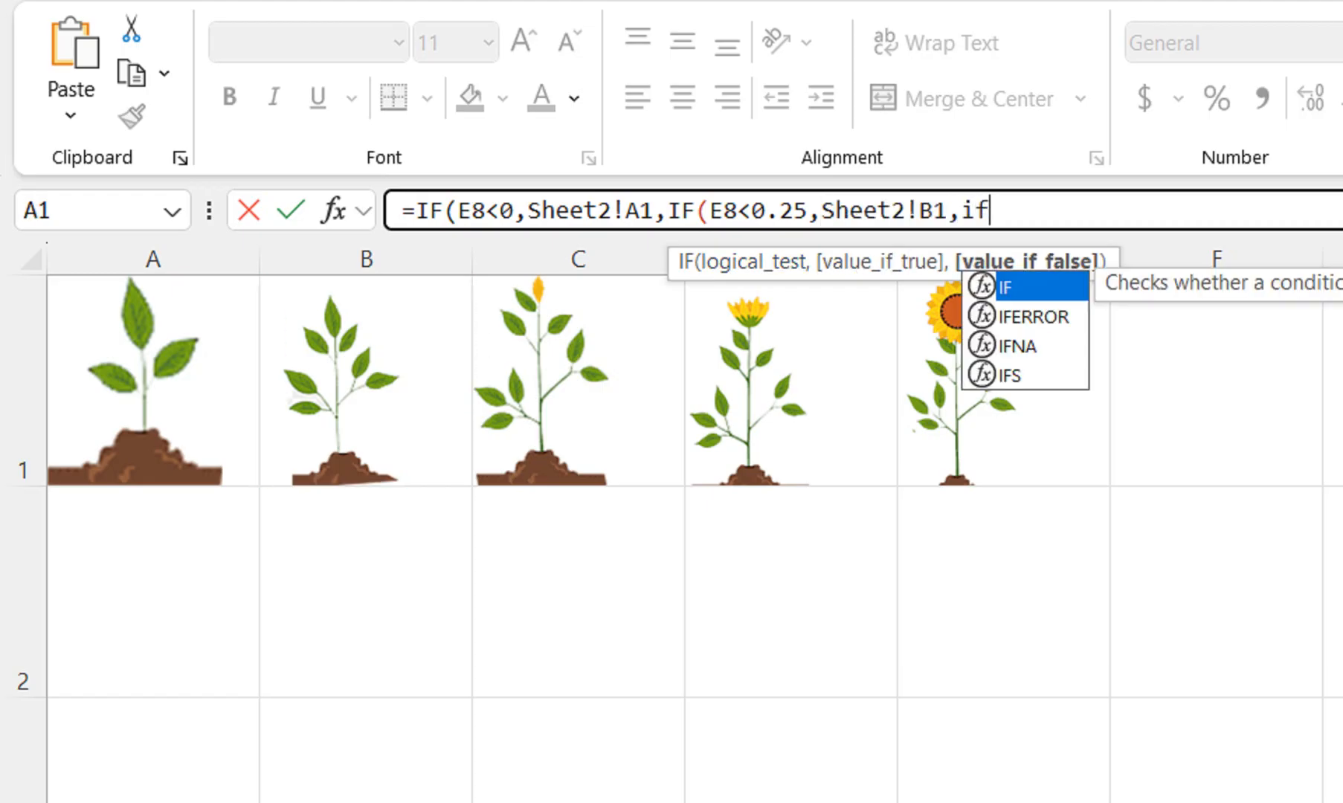
type("(E8")
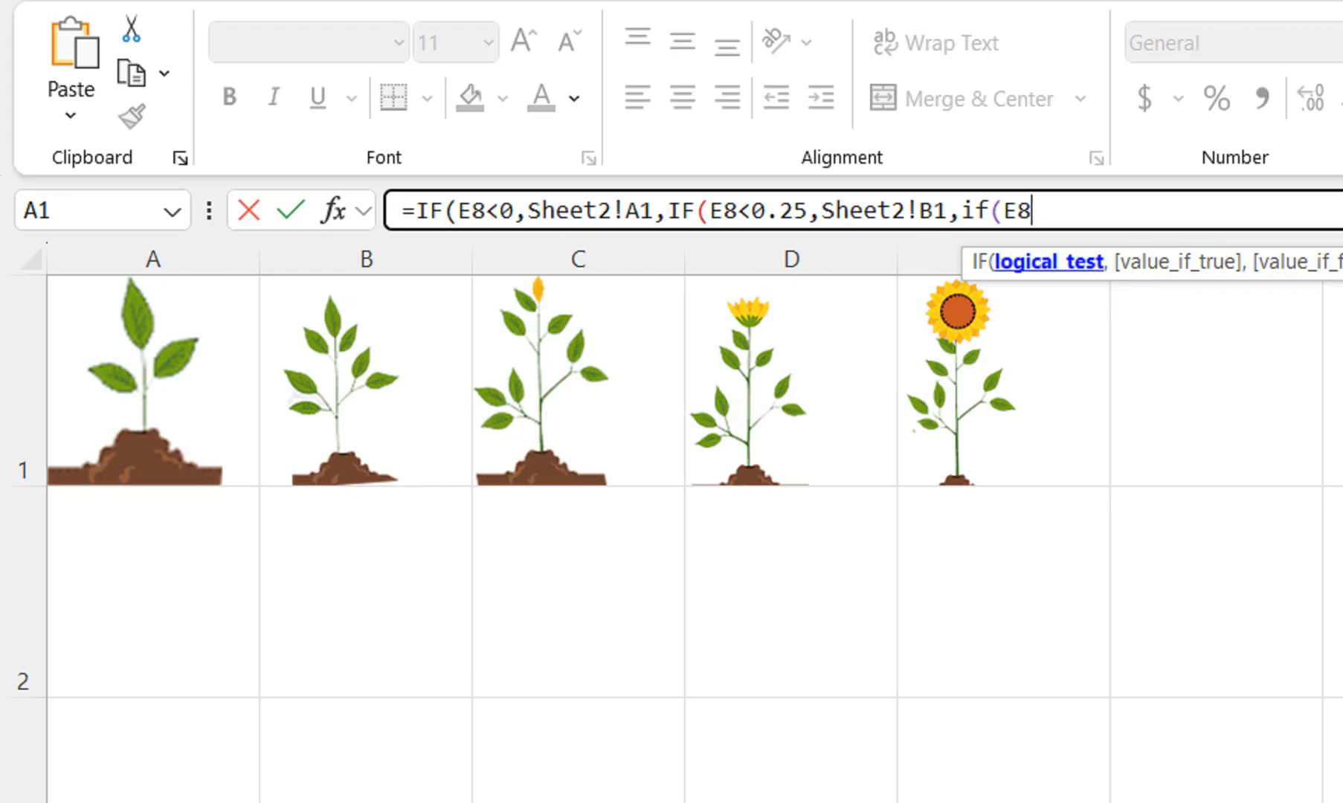
type("<=")
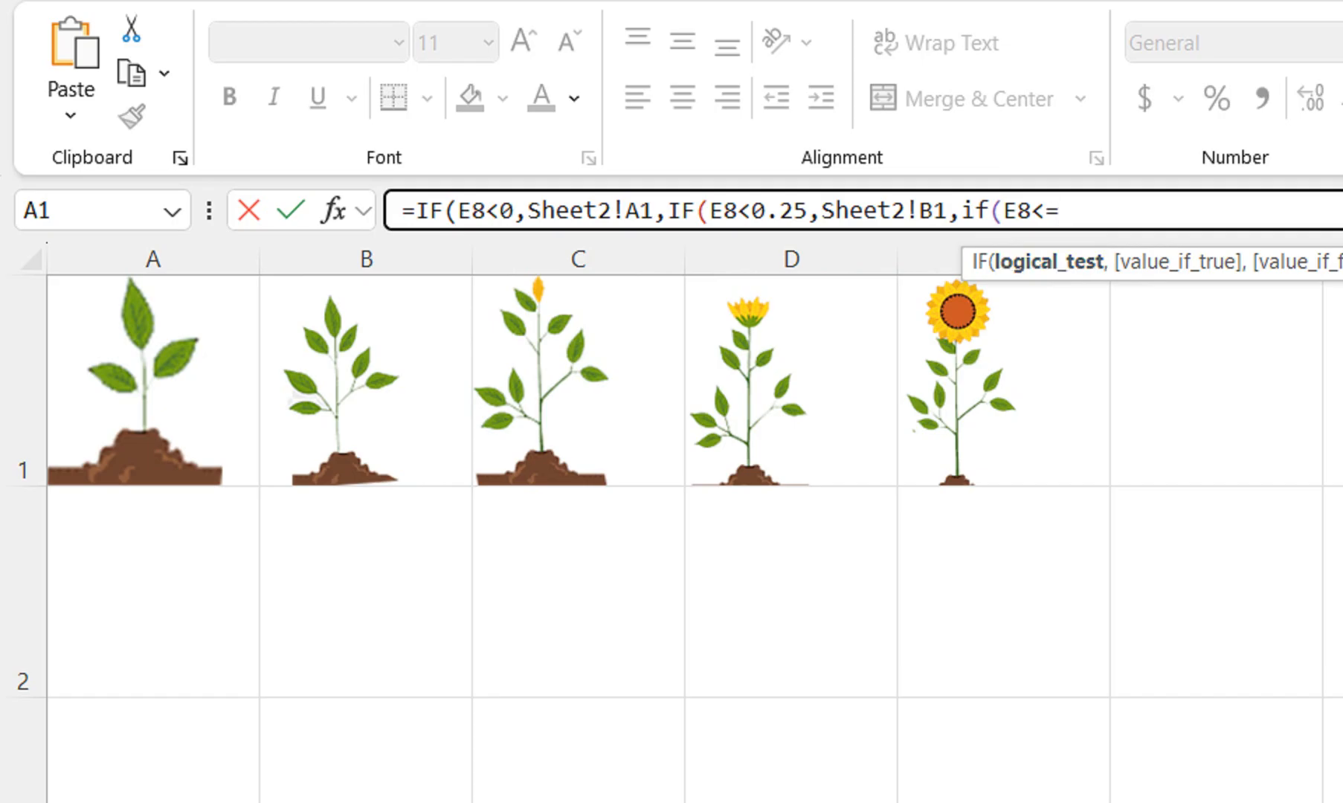
type("0.5")
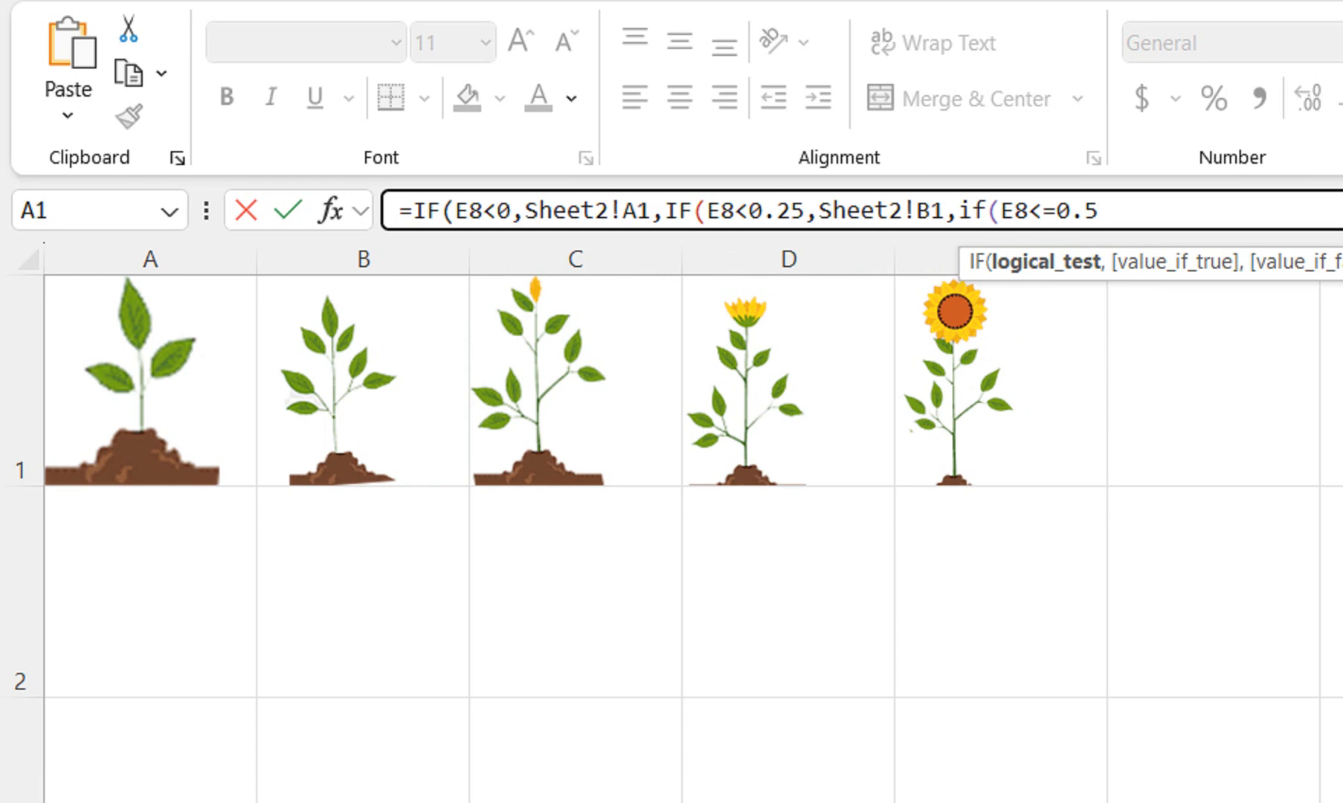
type(",")
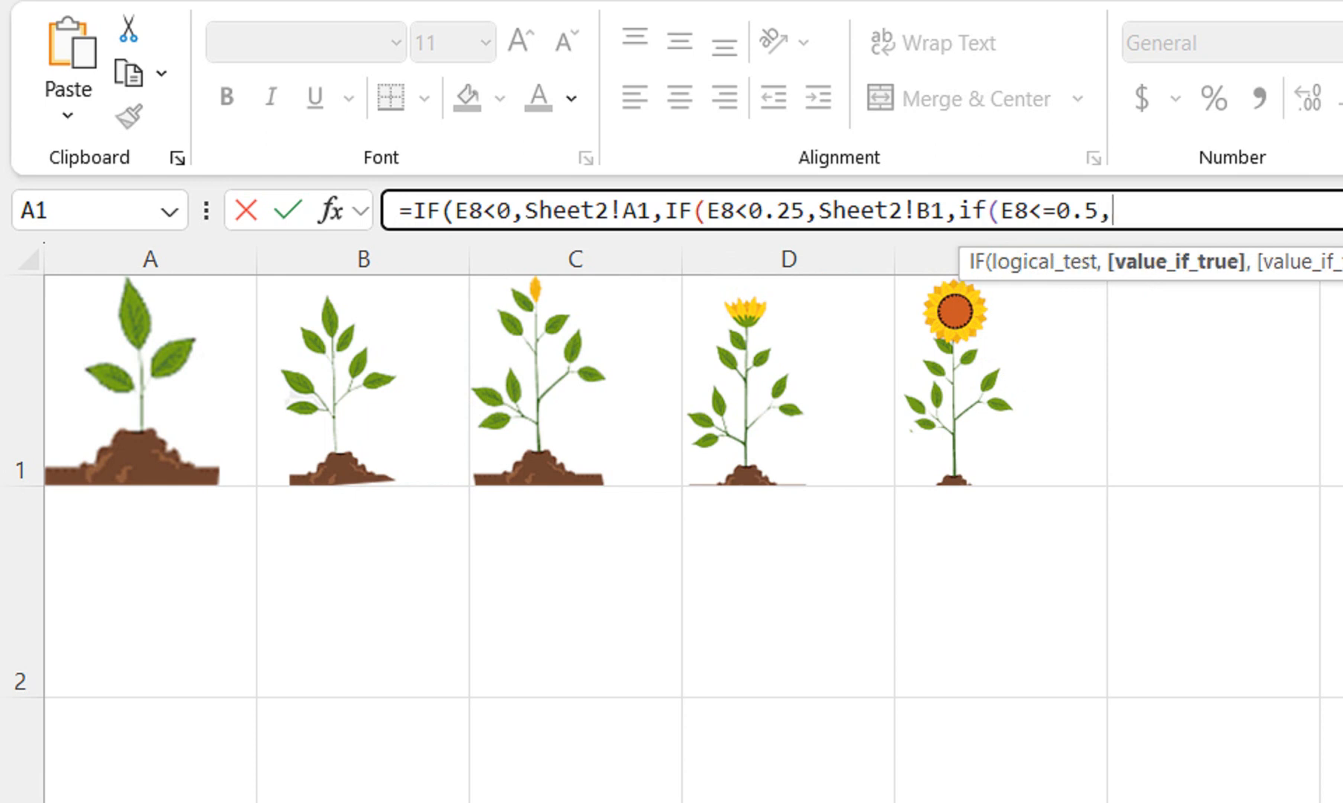
Nest a third IF in the formula that returns Sheet2!C1 when E8<=0.5
left_click(576, 380)
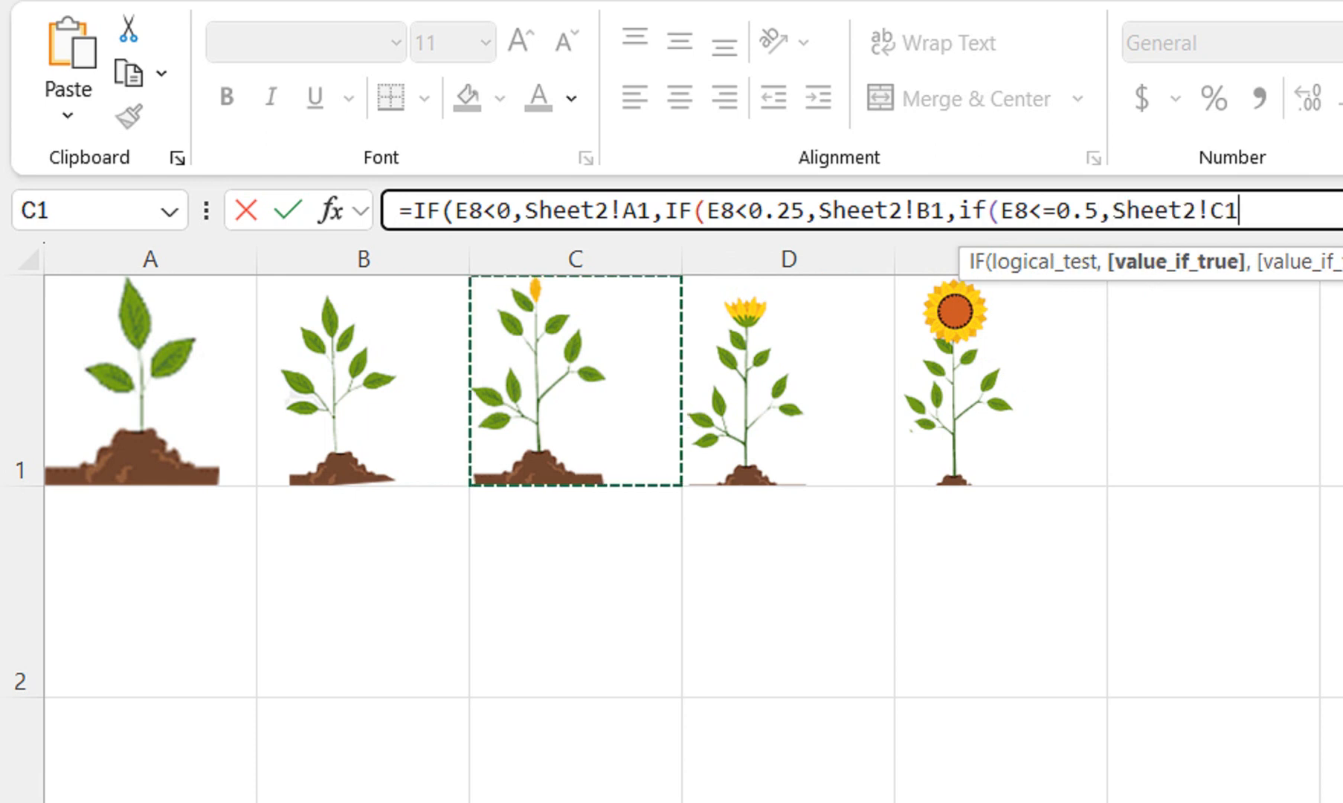
type(",")
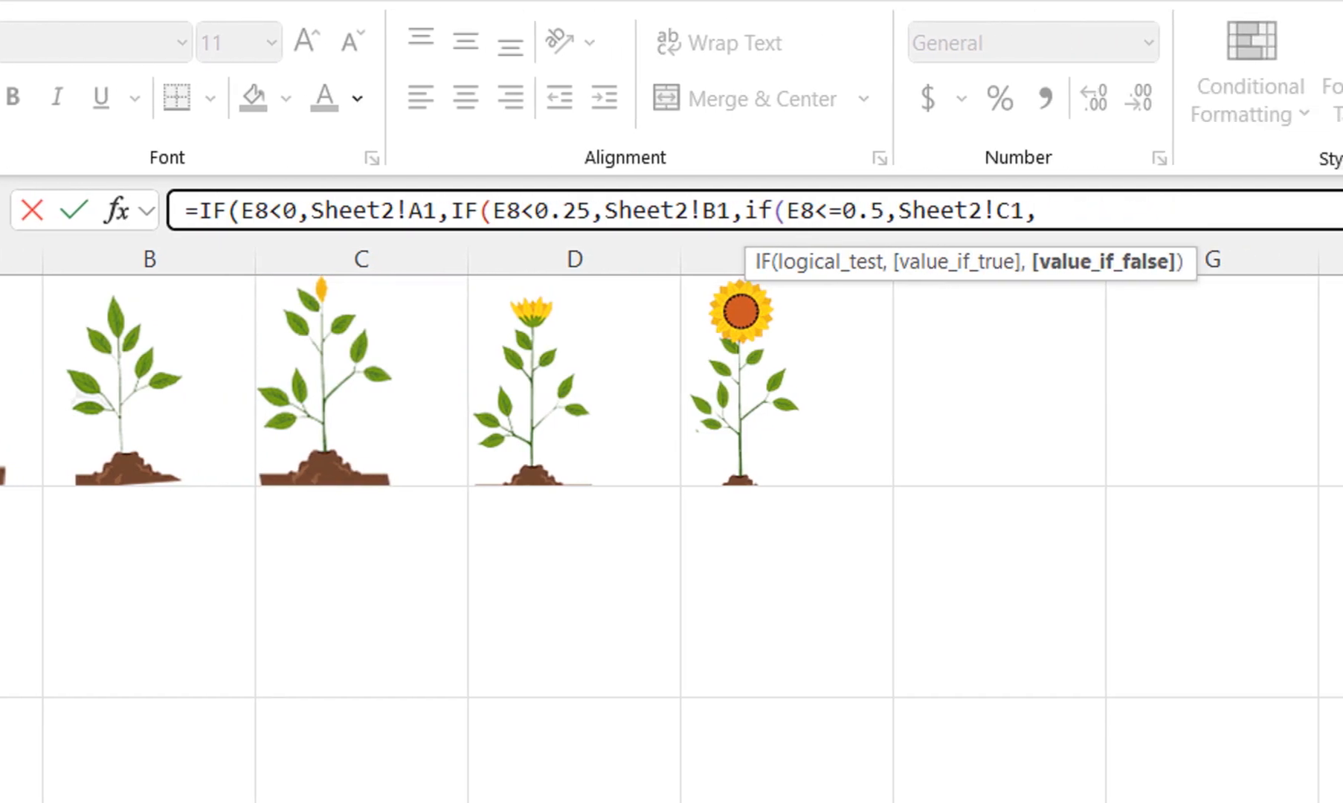
type("if(E8<1,")
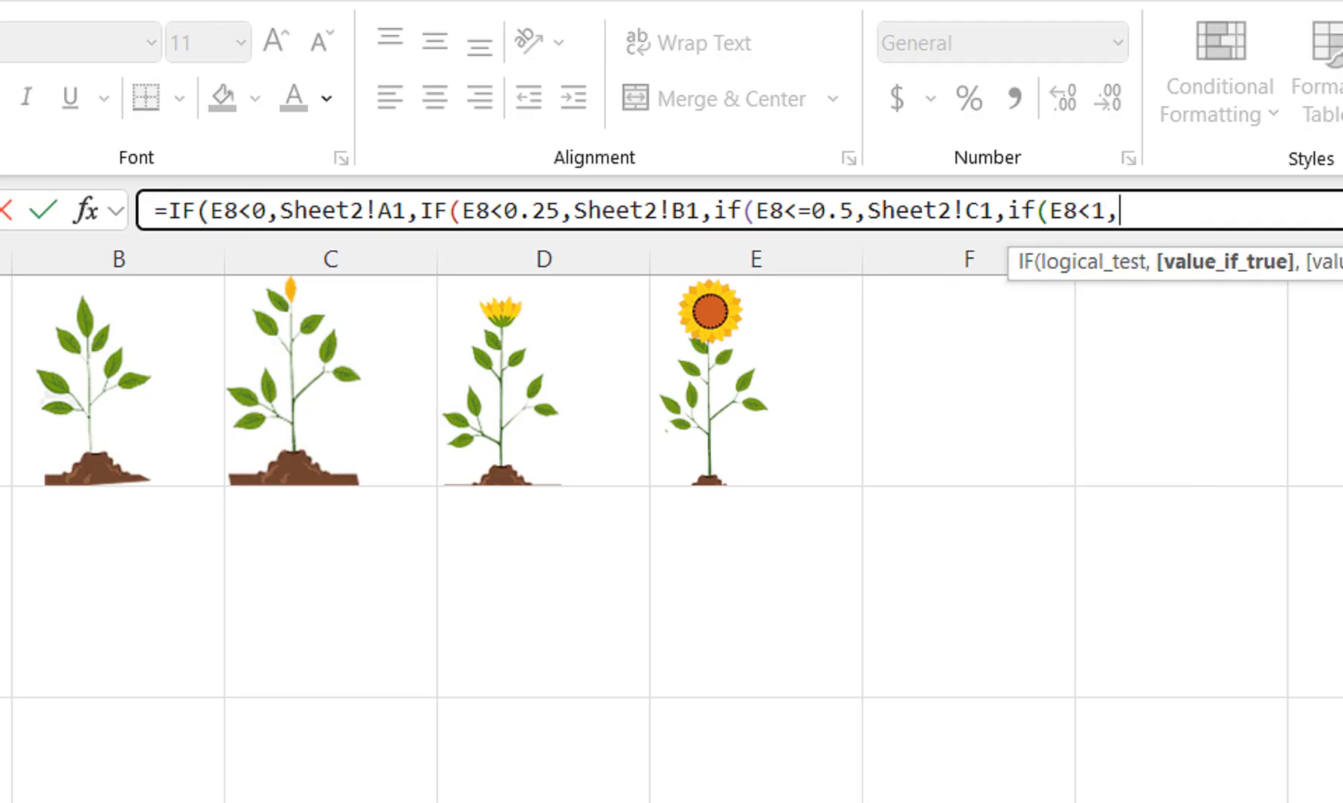
Nest a fourth IF in the formula that returns Sheet2!D1 when E8<1
left_click(543, 381)
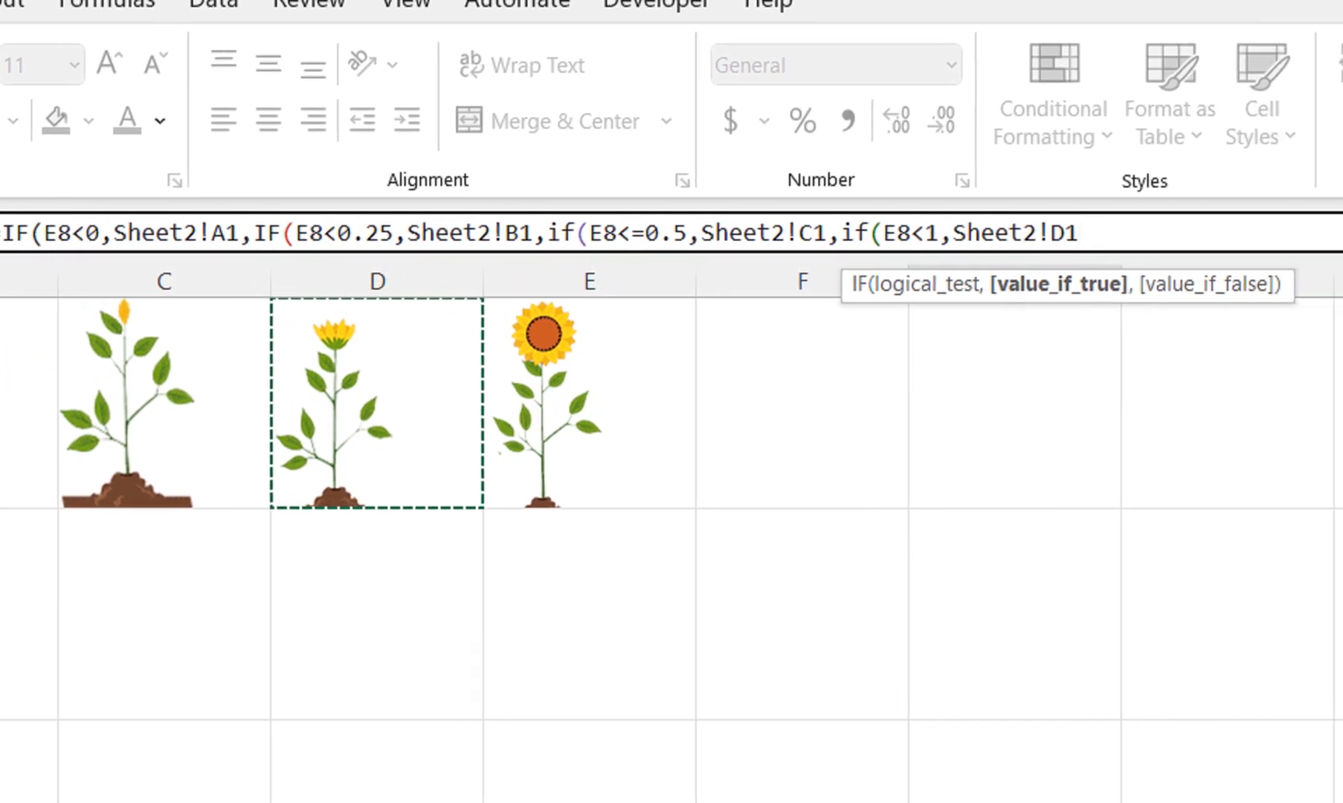
type(",")
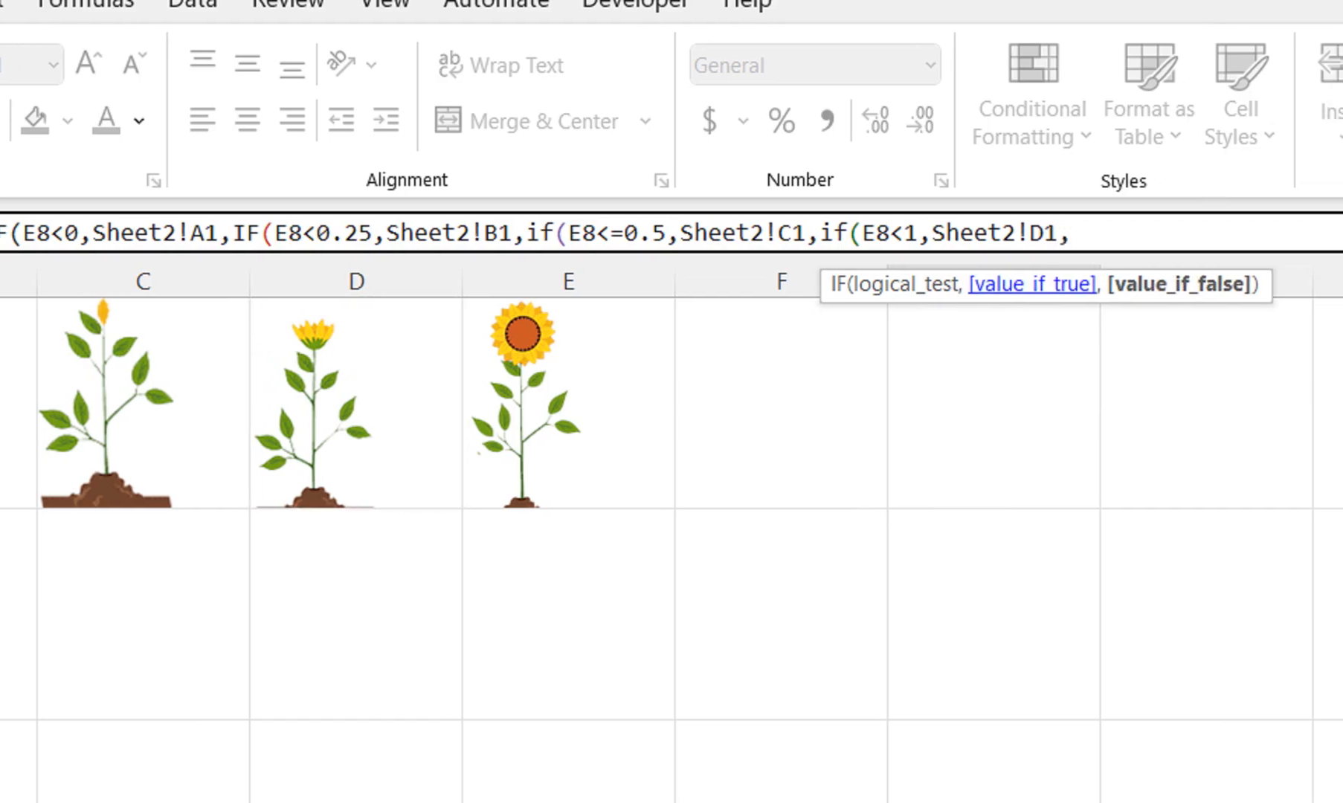
Set Sheet2!E1 as the final value if false, close all four IF brackets and enter the formula
left_click(590, 401)
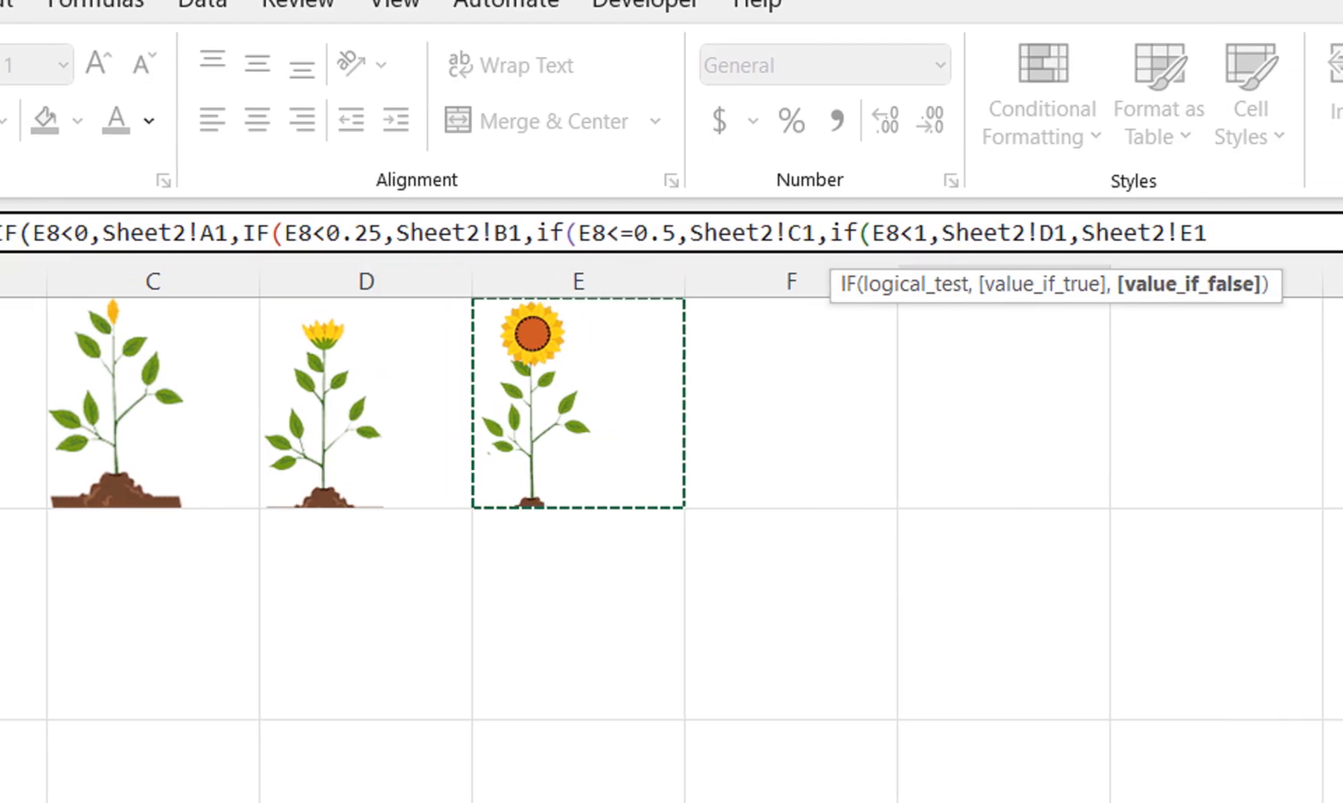
type("))))")
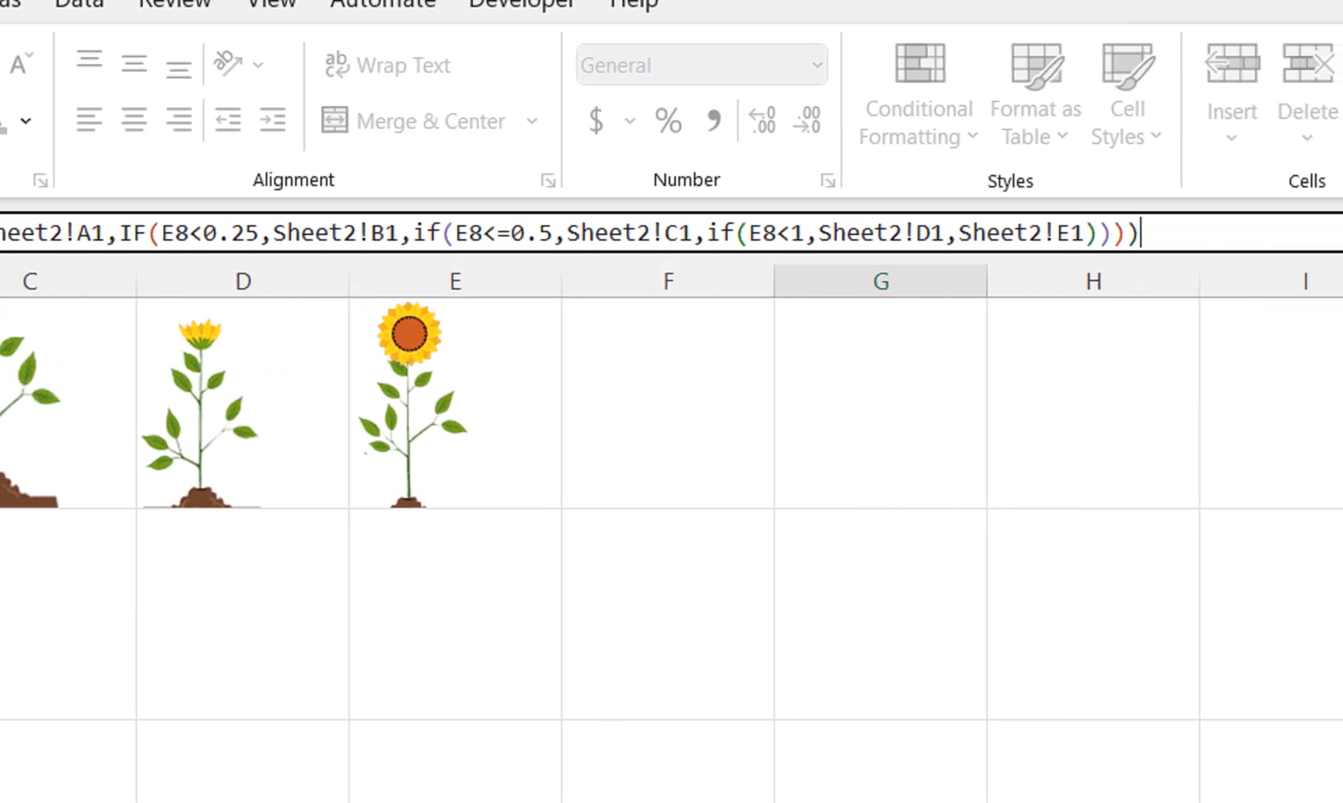
key("Return")
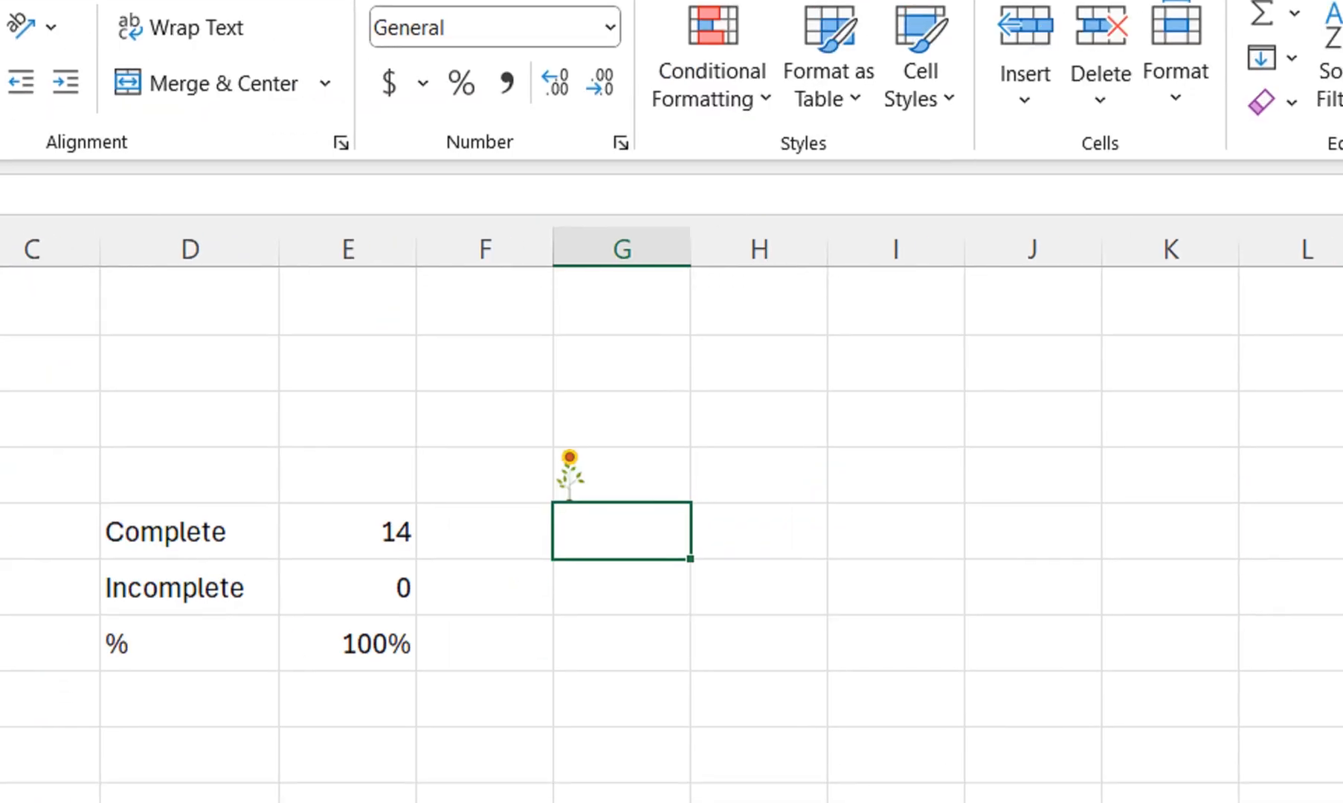
Merge and center the range G5:K14 to enlarge the formula's plant picture
left_click_drag(622, 475, 1107, 719)
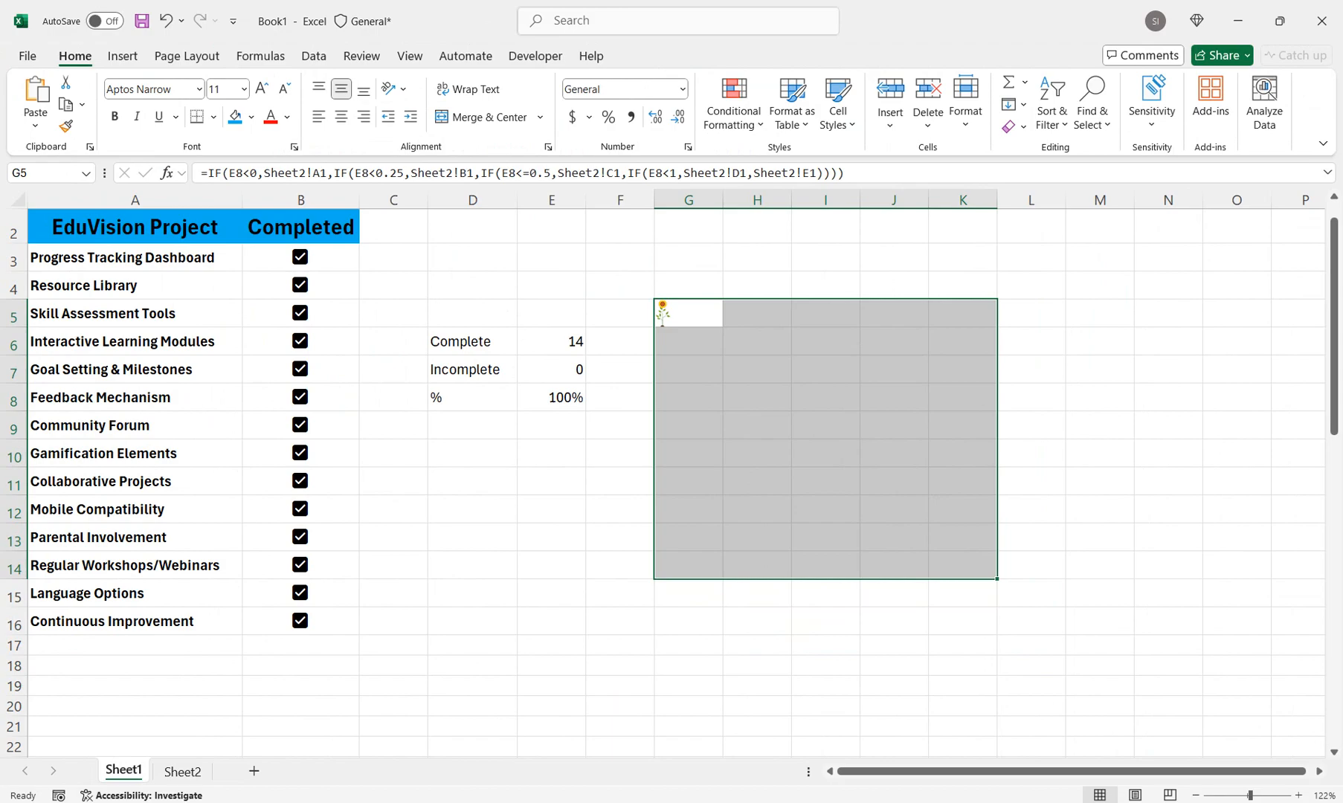
left_click(481, 117)
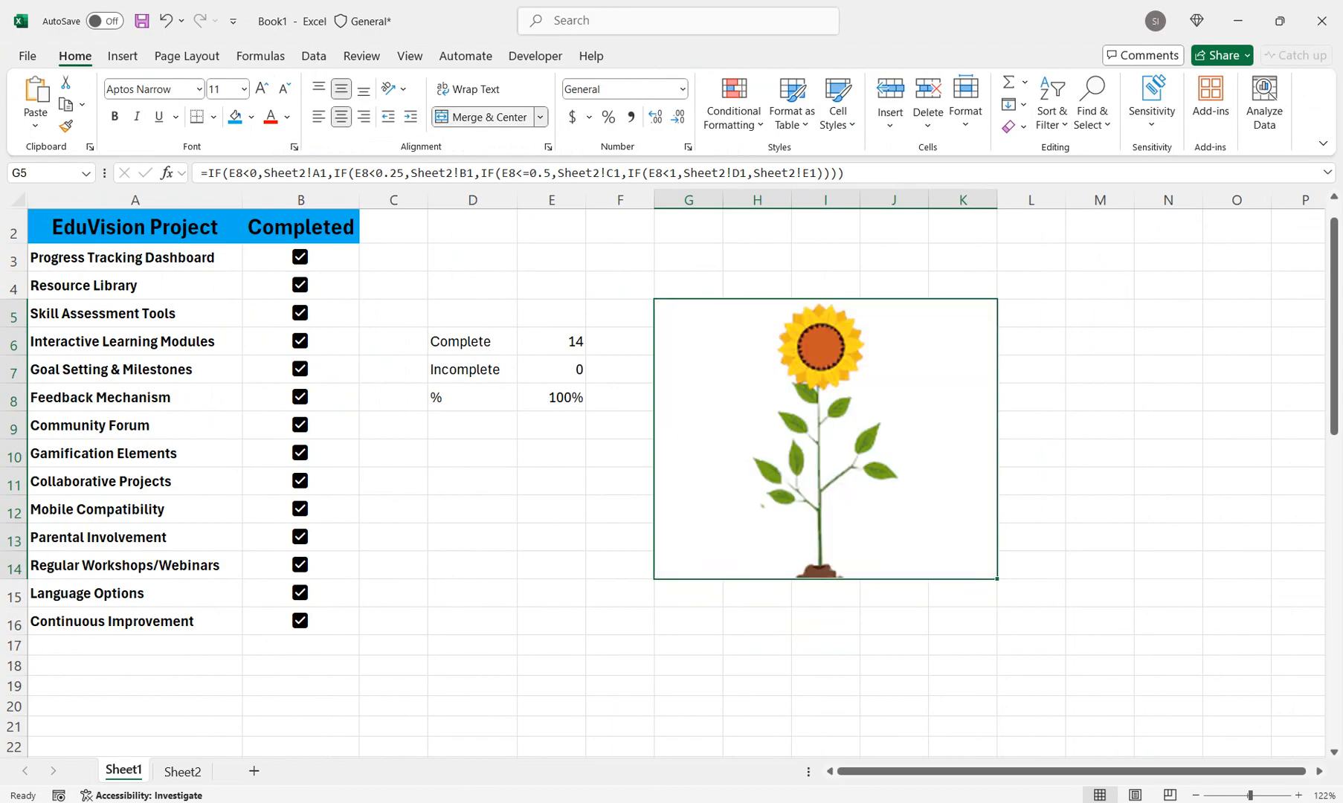
Select the percentage cell E8 and uncheck the Skill Assessment Tools checkbox to test the picture formula
left_click(552, 398)
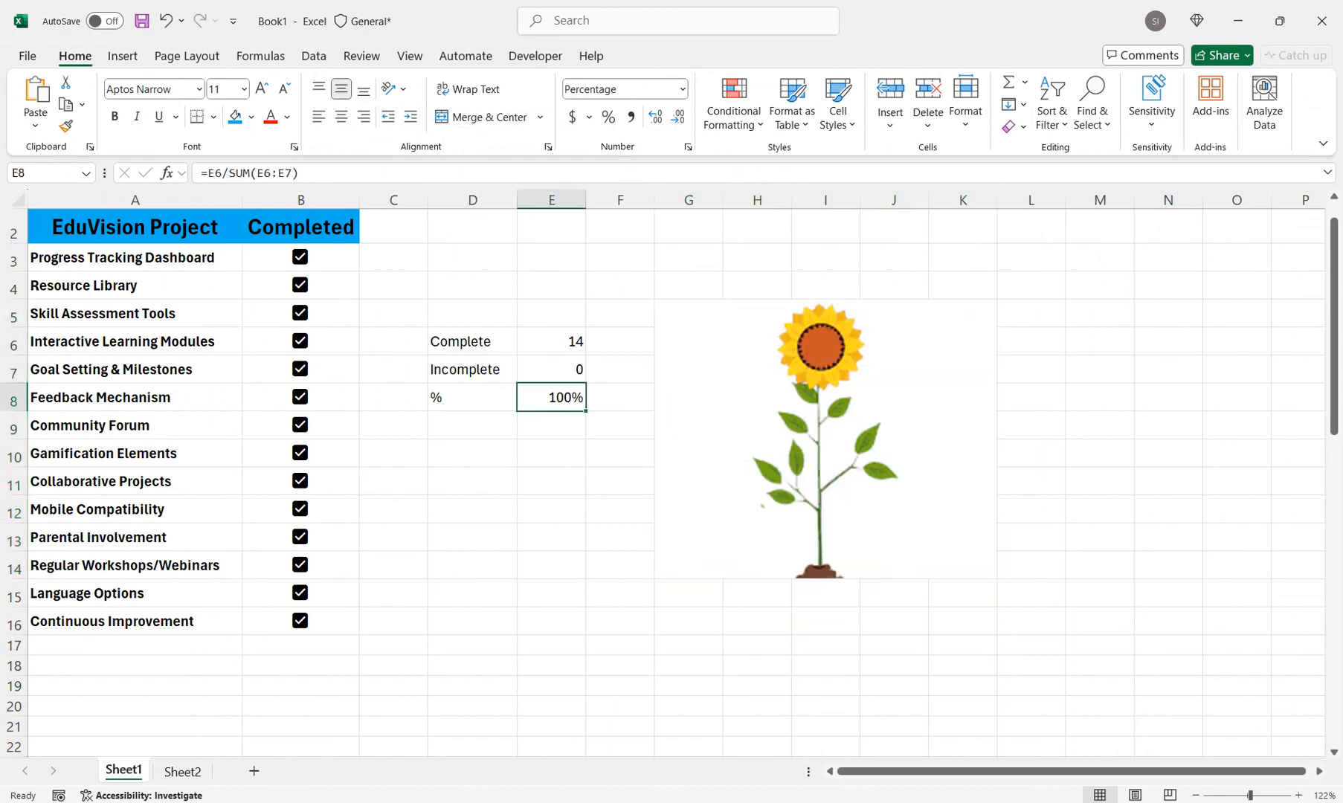
left_click(299, 313)
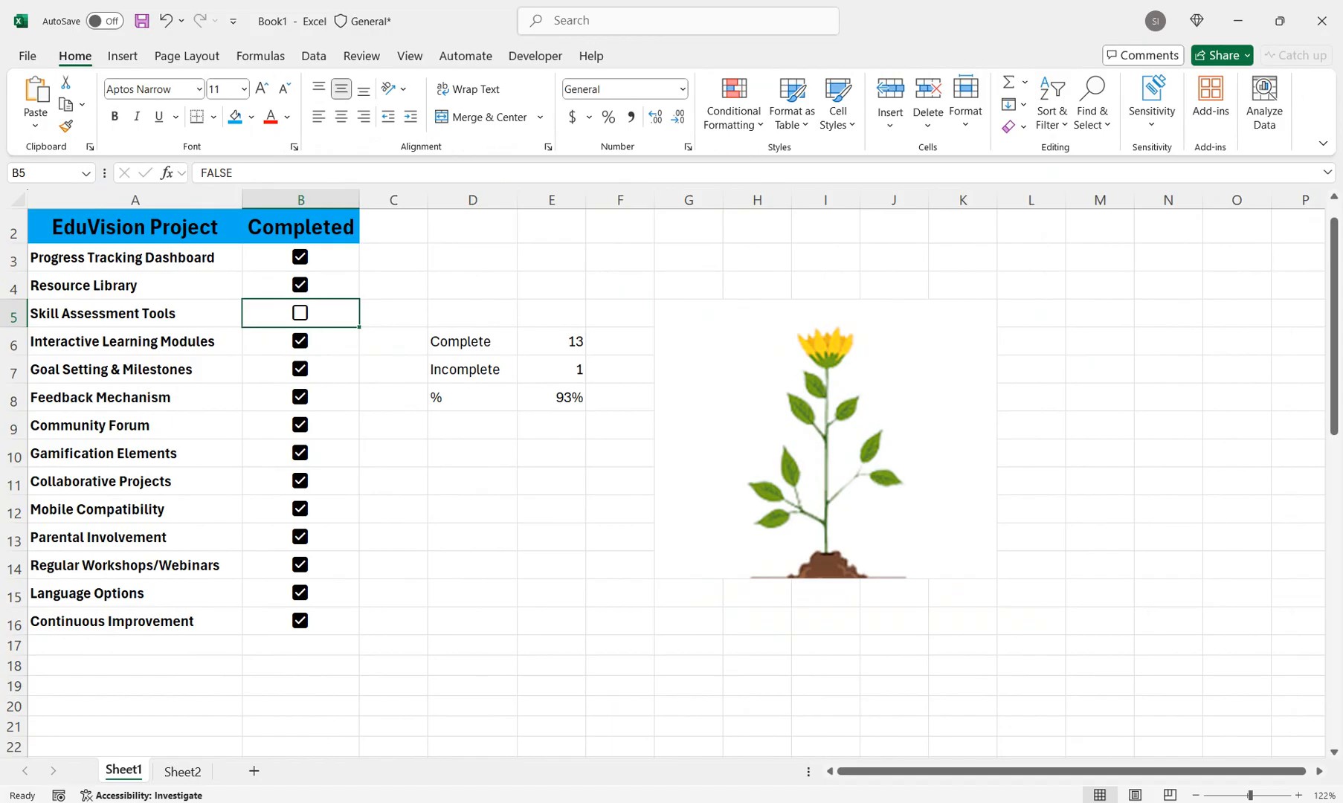
Uncheck the Feedback Mechanism, Community Forum, Collaborative Projects, Mobile Compatibility and Parental Involvement checkboxes to test the plant picture
left_click(299, 397)
left_click(300, 426)
left_click(300, 482)
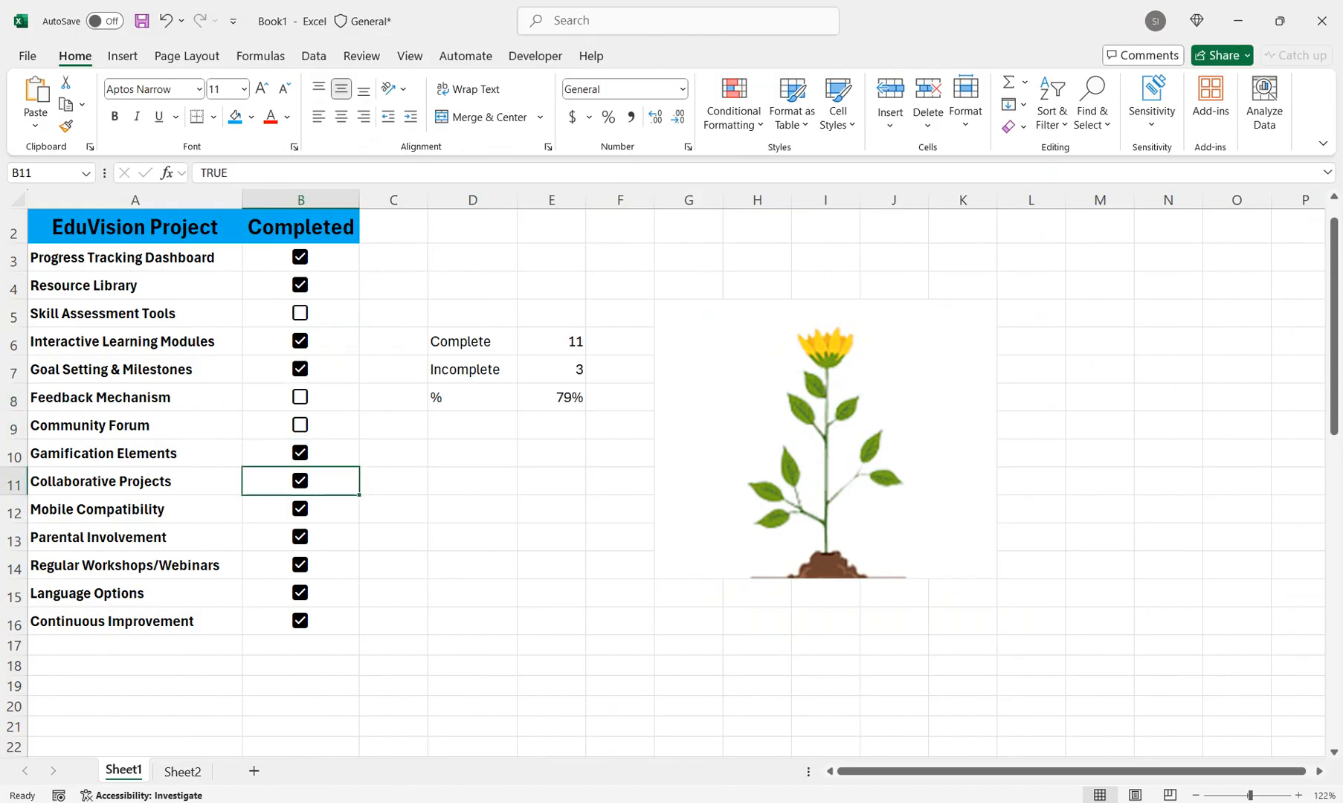
left_click(299, 509)
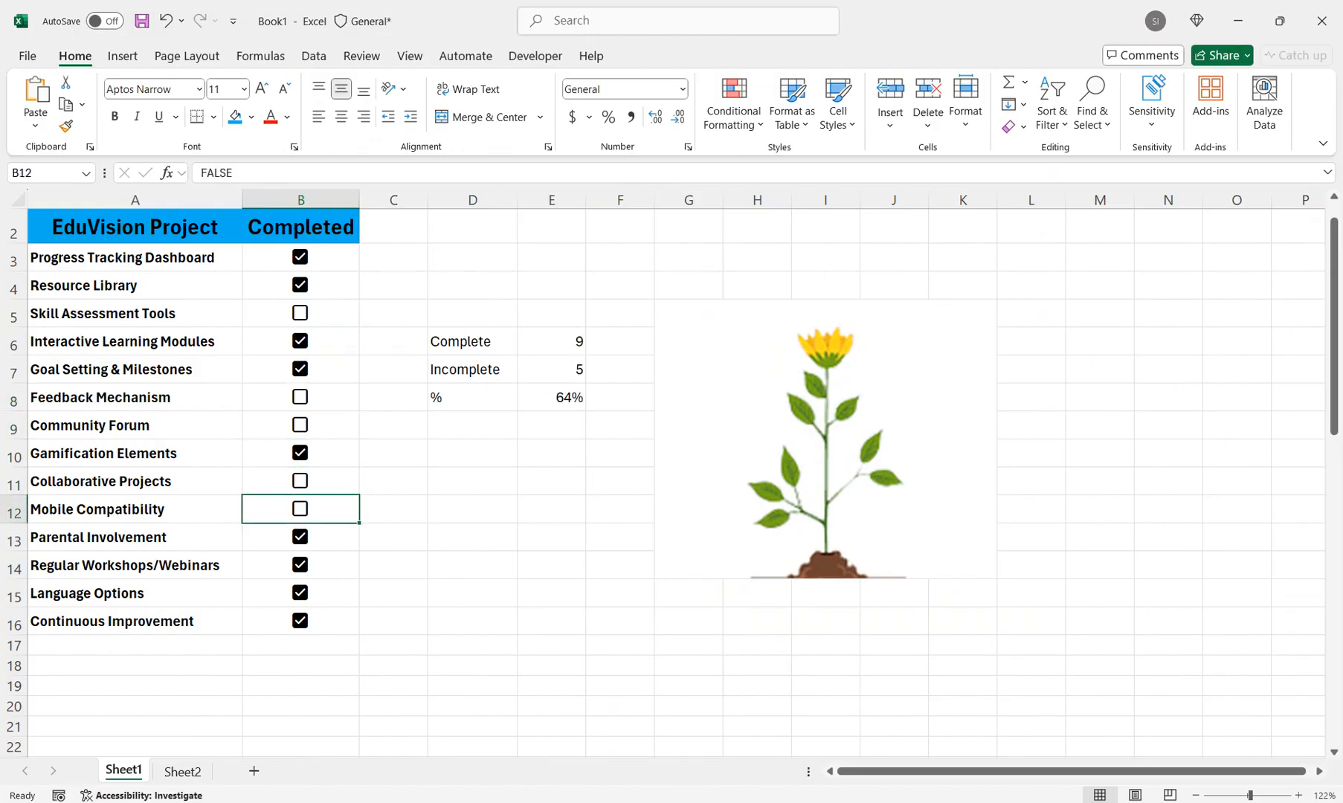
left_click(299, 537)
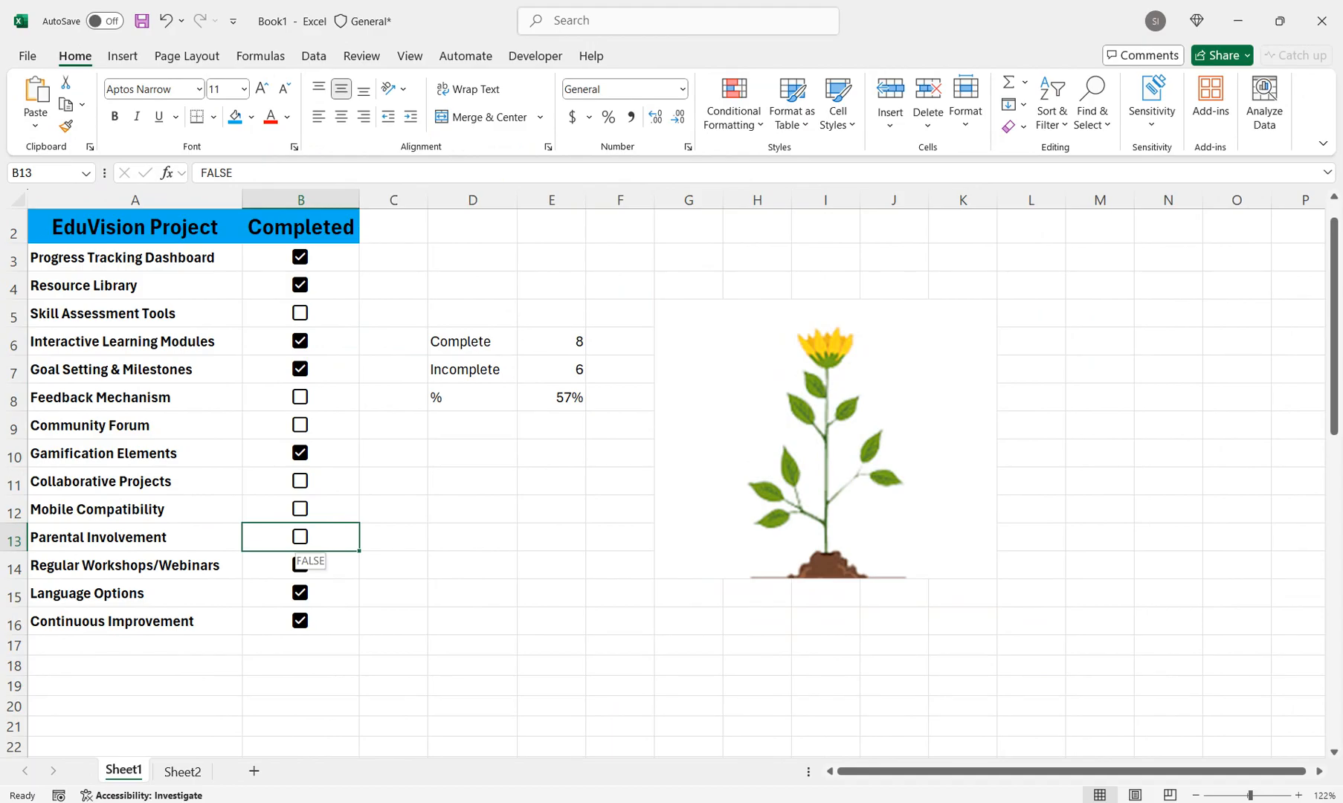
left_click(551, 453)
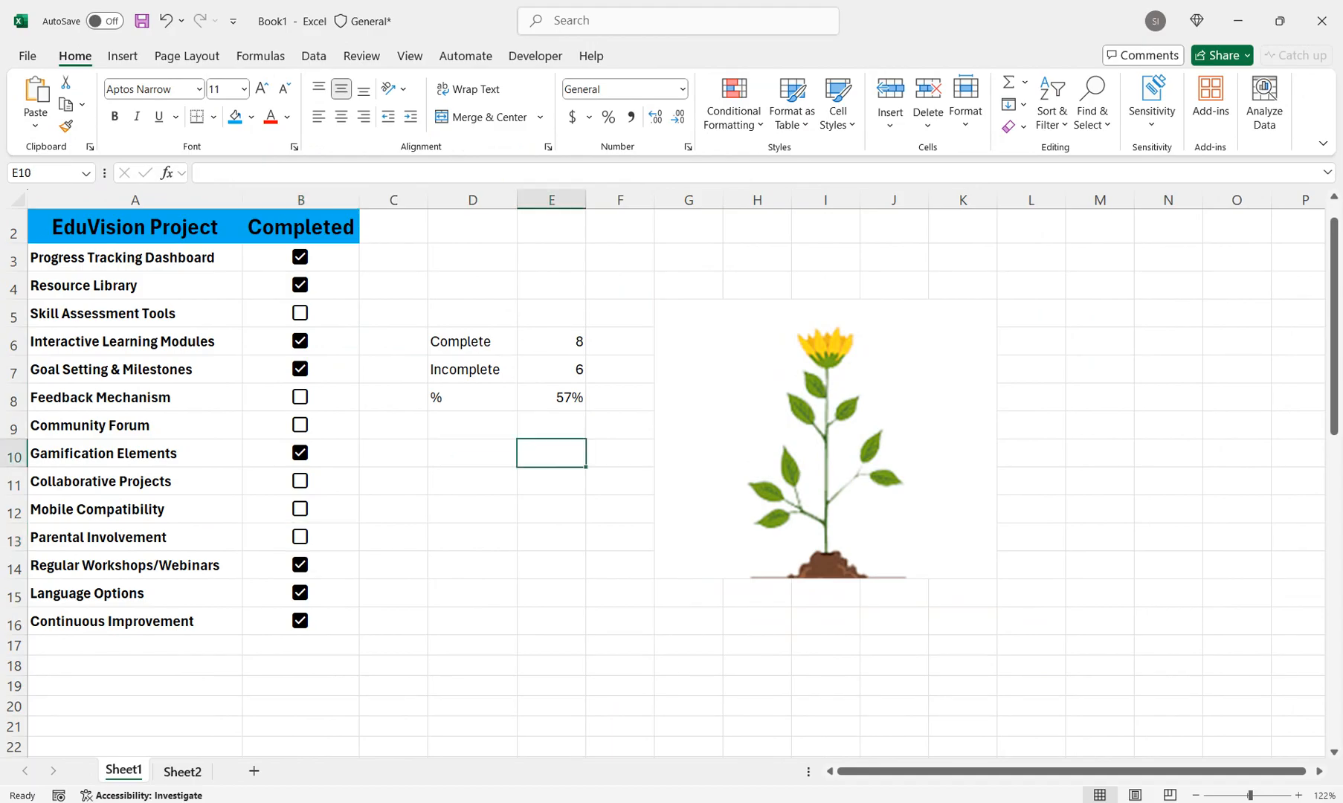
Compare the plant picture in Sheet2!D1 with the nested IF formula in the merged picture cell on Sheet1
left_click(182, 771)
left_click(396, 258)
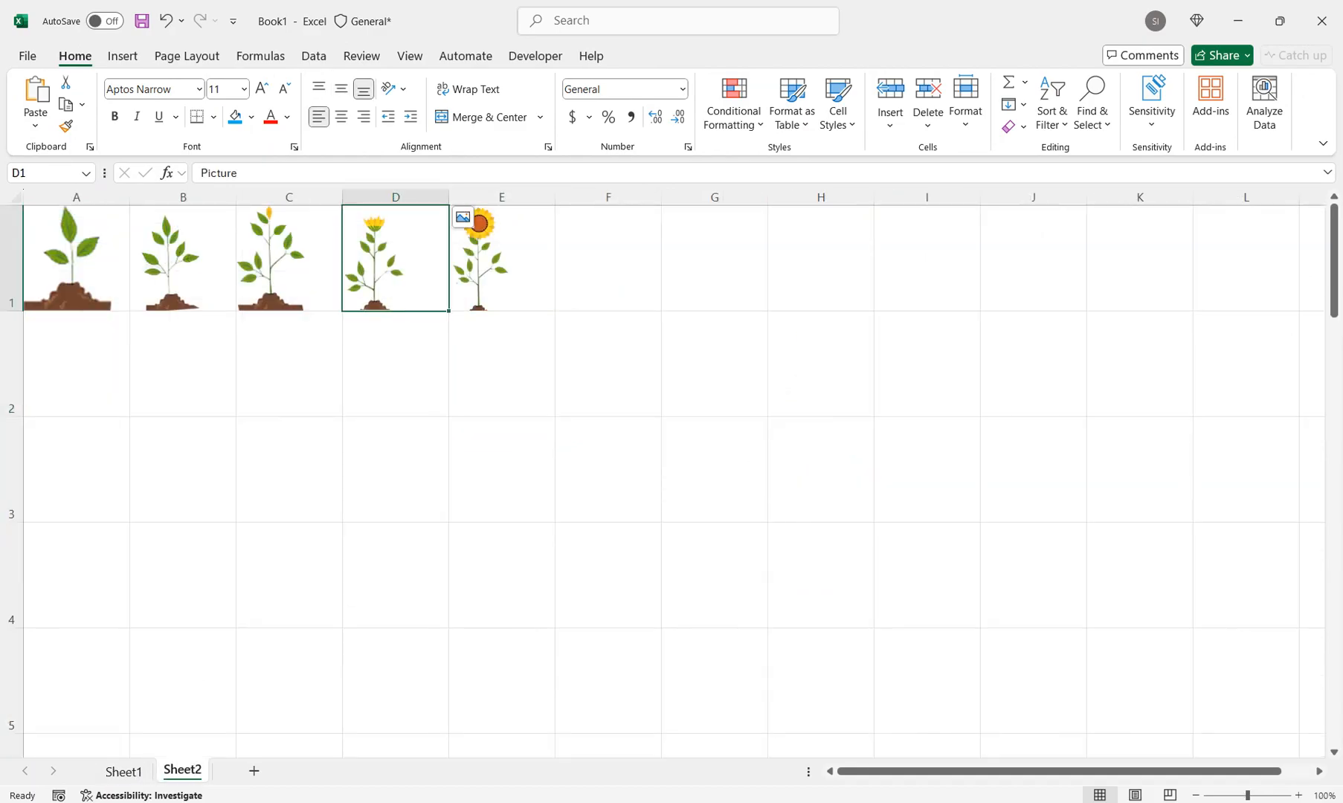
left_click(123, 771)
left_click(825, 439)
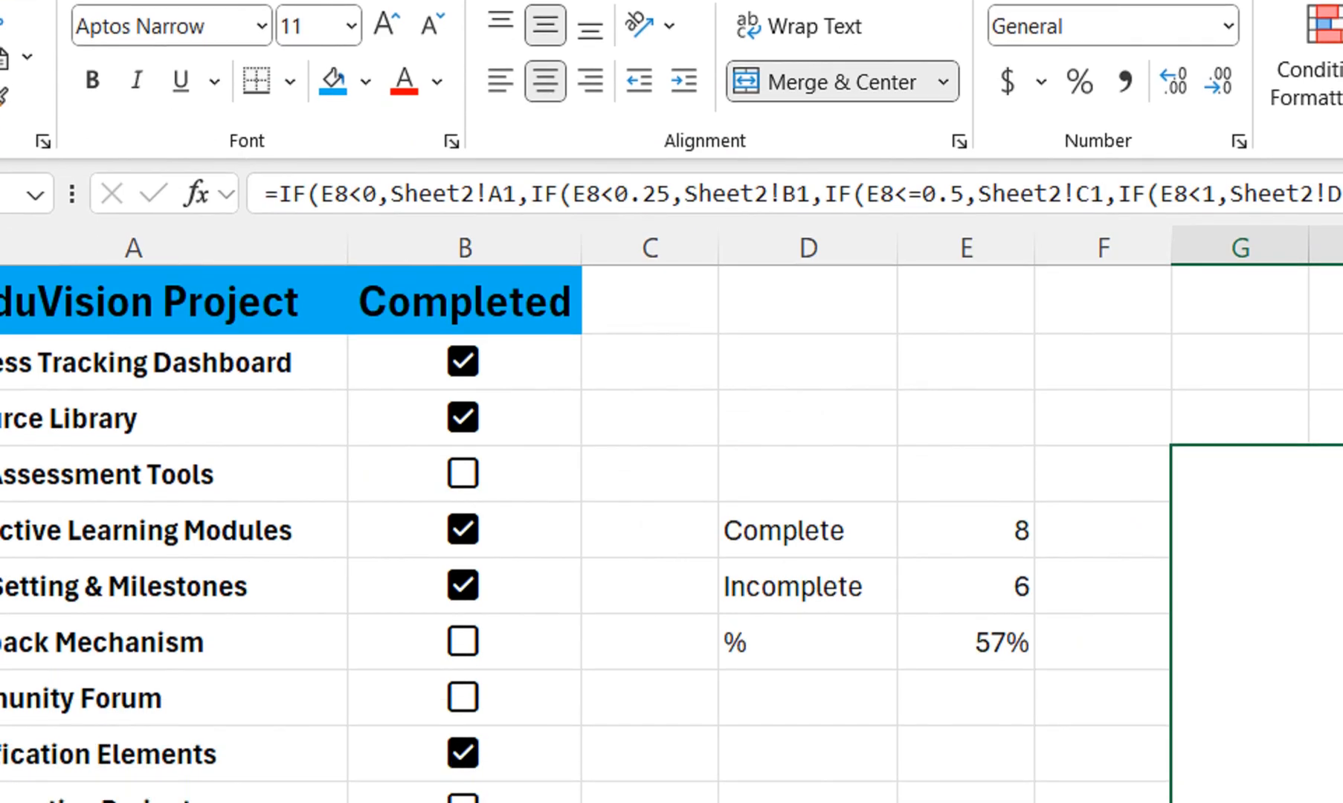
Uncheck the Goal Setting & Milestones and Gamification Elements checkboxes
left_click(462, 585)
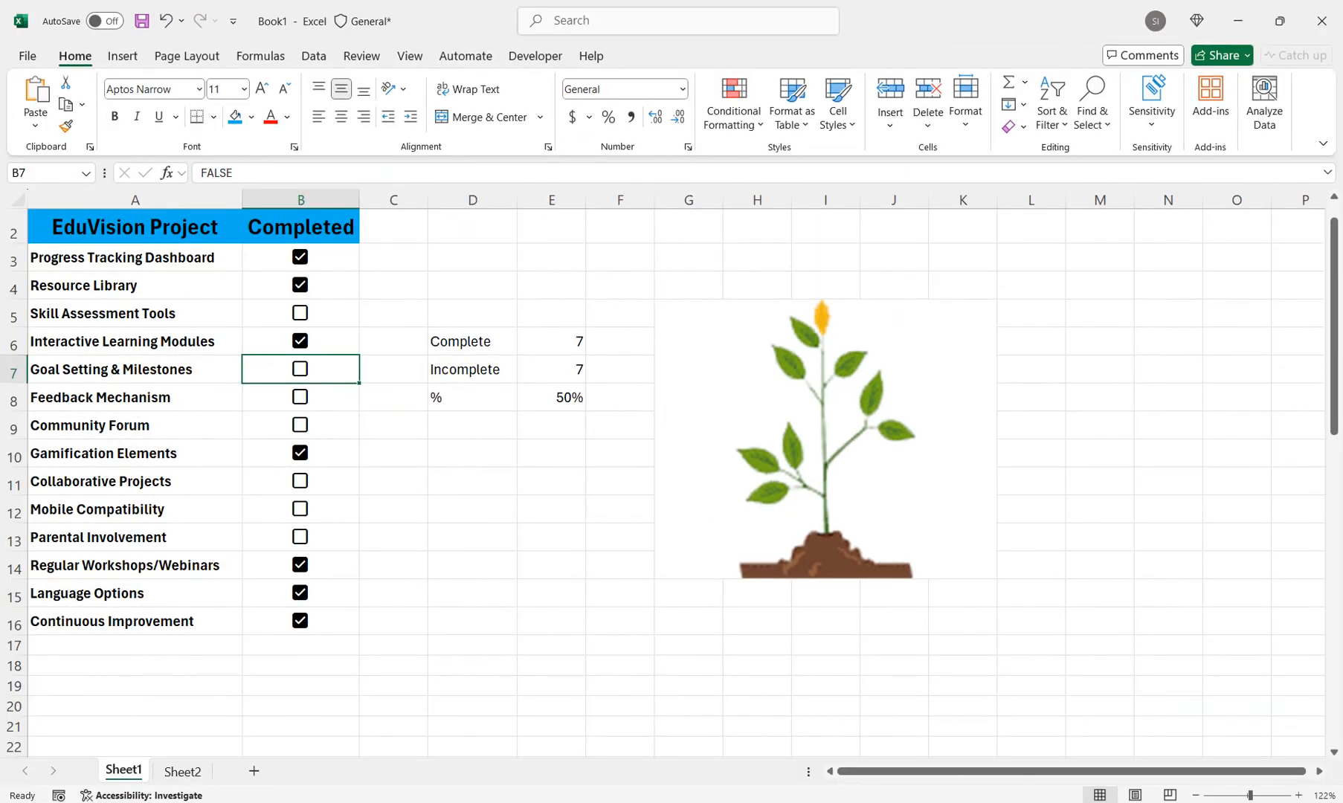
key("Down")
key("Down")
key("Down")
key("space")
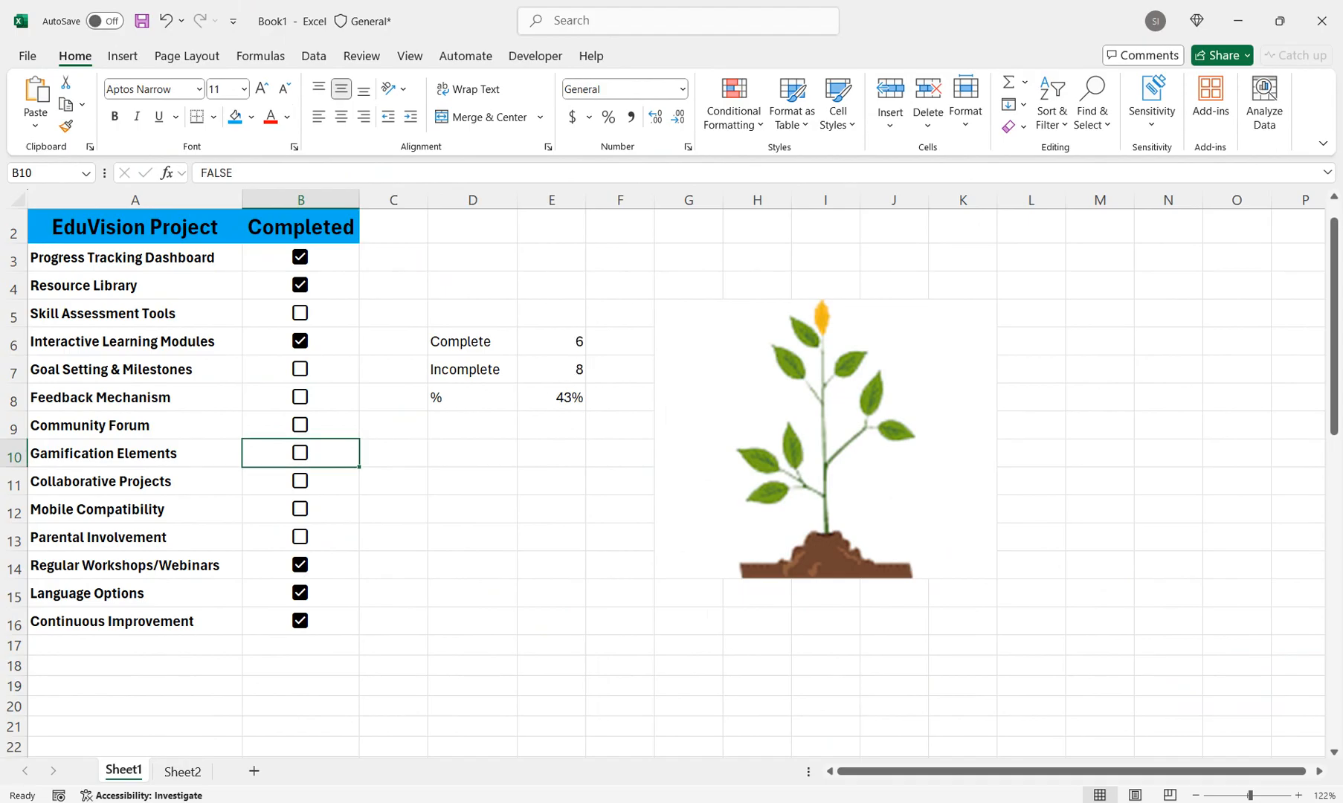
key("space")
key("space")
key("space")
key("space")
Uncheck Interactive Learning Modules, Progress Tracking Dashboard, Resource Library, Regular Workshops/Webinars, Language Options and Continuous Improvement to clear the whole checklist
left_click(301, 341)
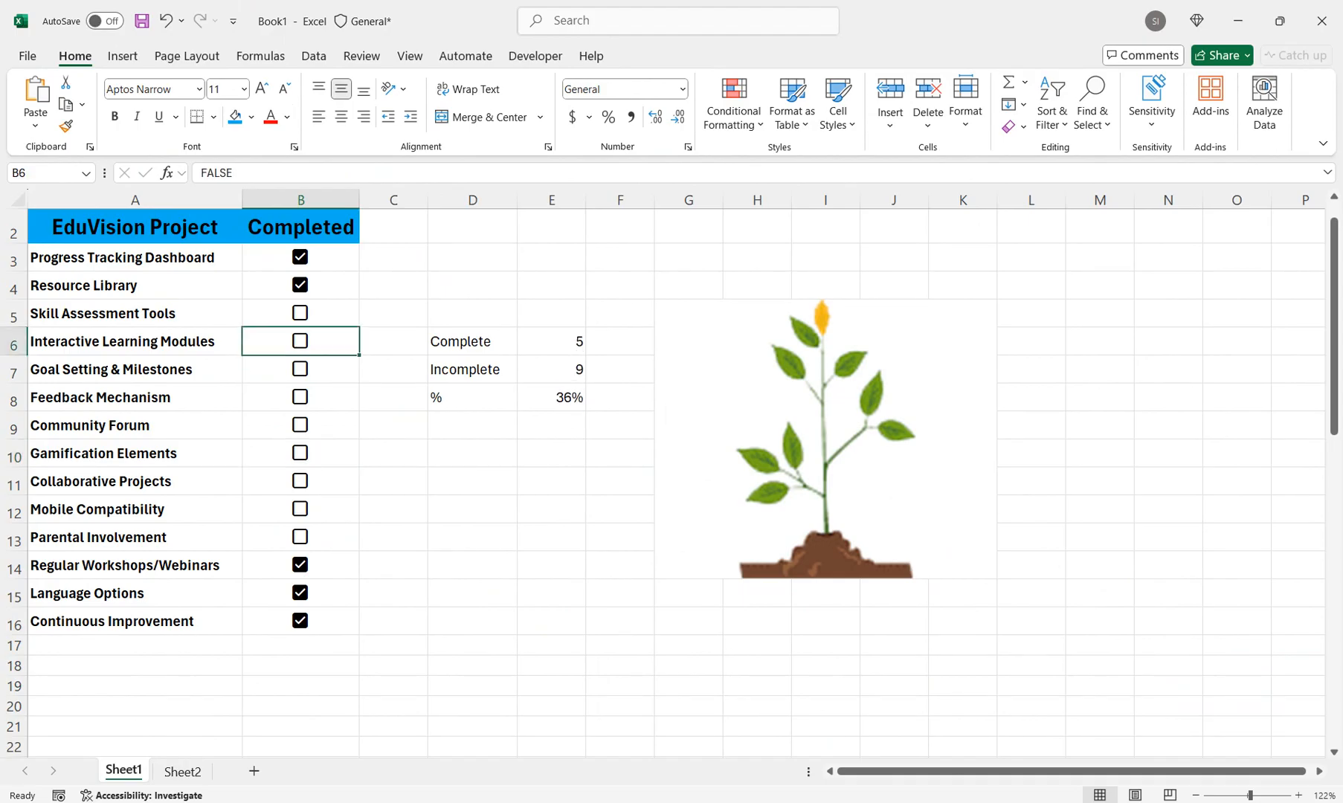
left_click(301, 257)
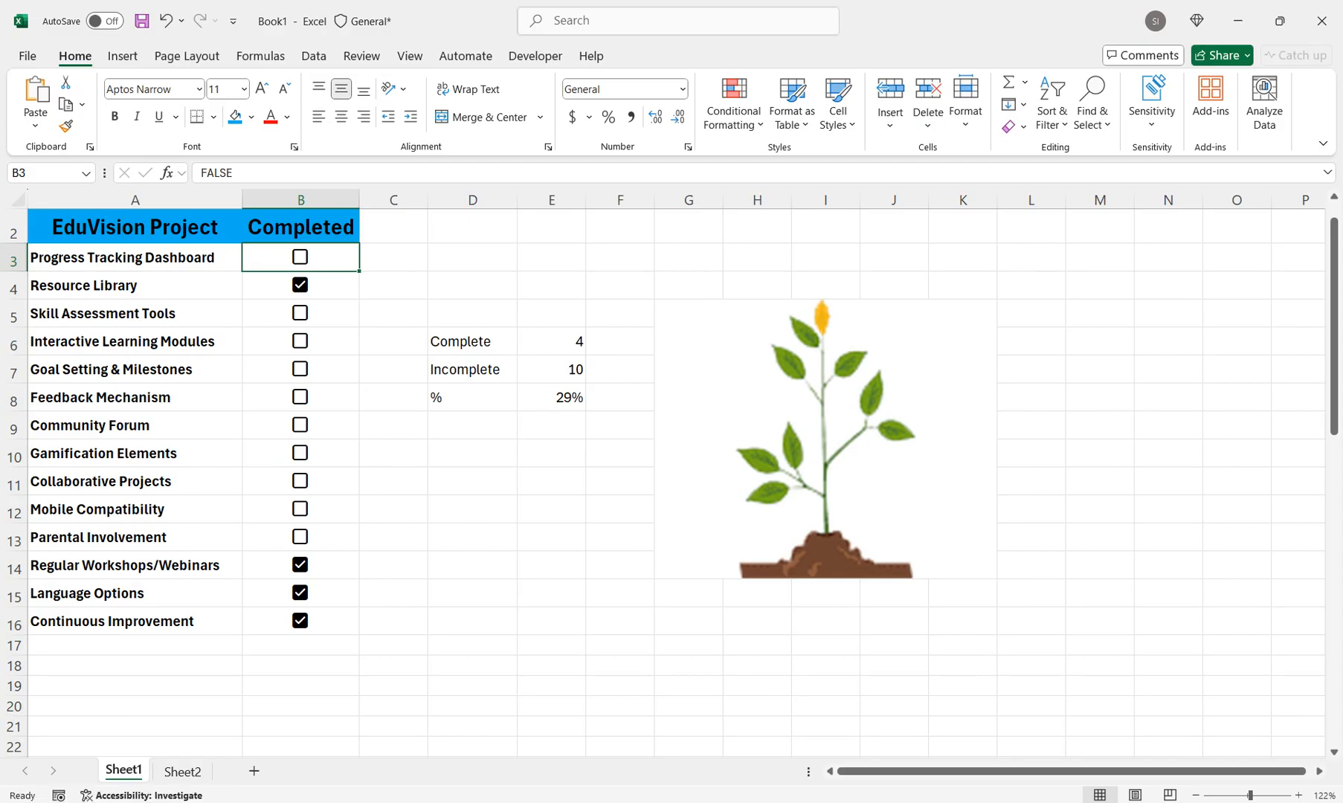
left_click(300, 285)
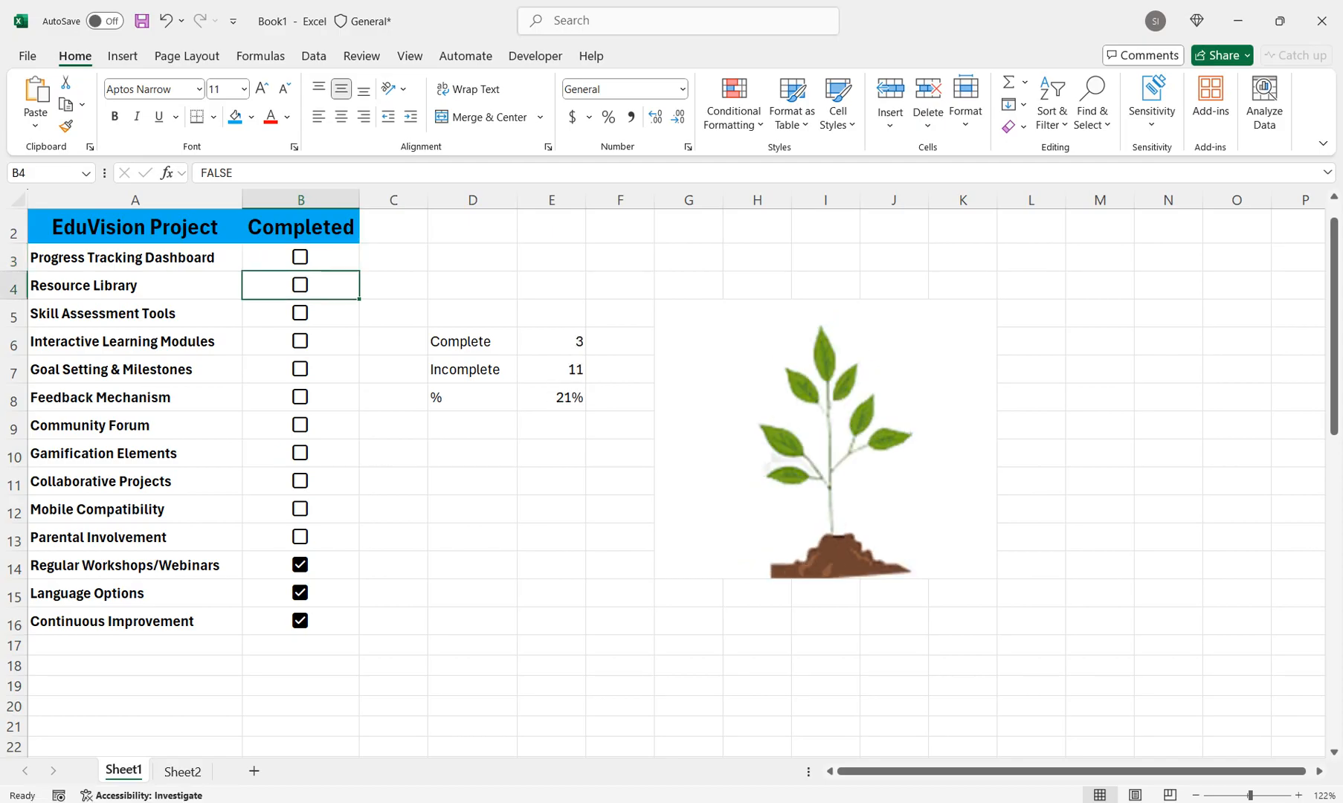
left_click(300, 565)
left_click(300, 593)
left_click(300, 621)
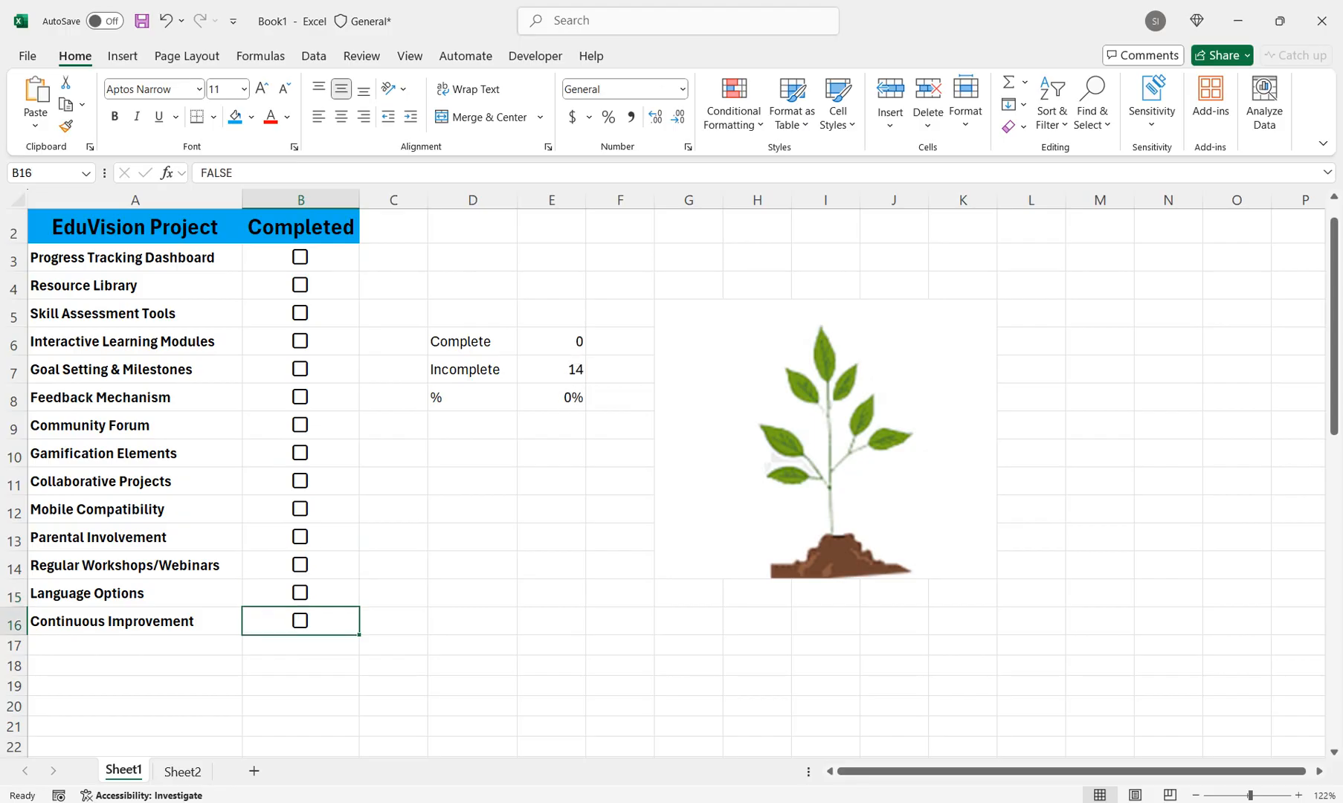
left_click(393, 594)
Review the nested IF formula in G5 and enter -1 in the Complete cell E6 to test the E8<0 condition
left_click(826, 439)
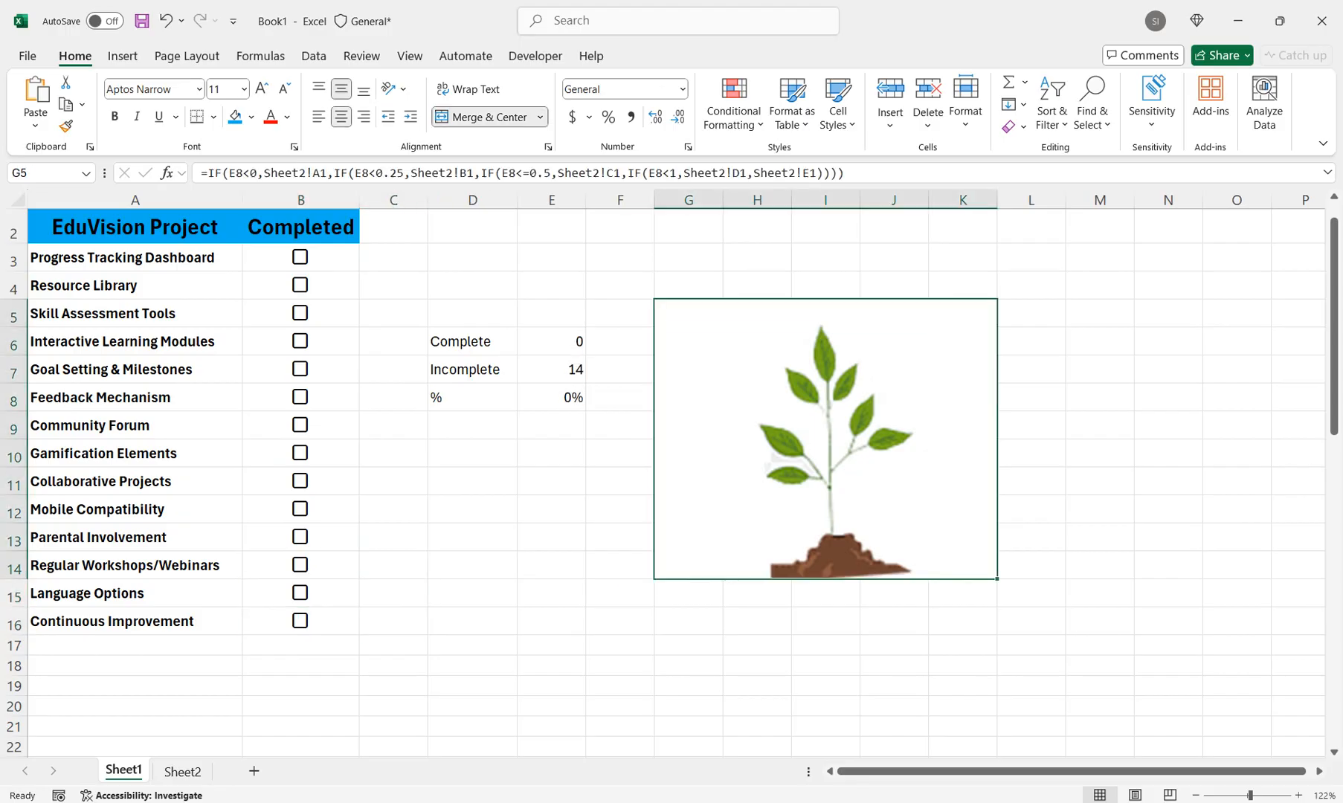
left_click(551, 341)
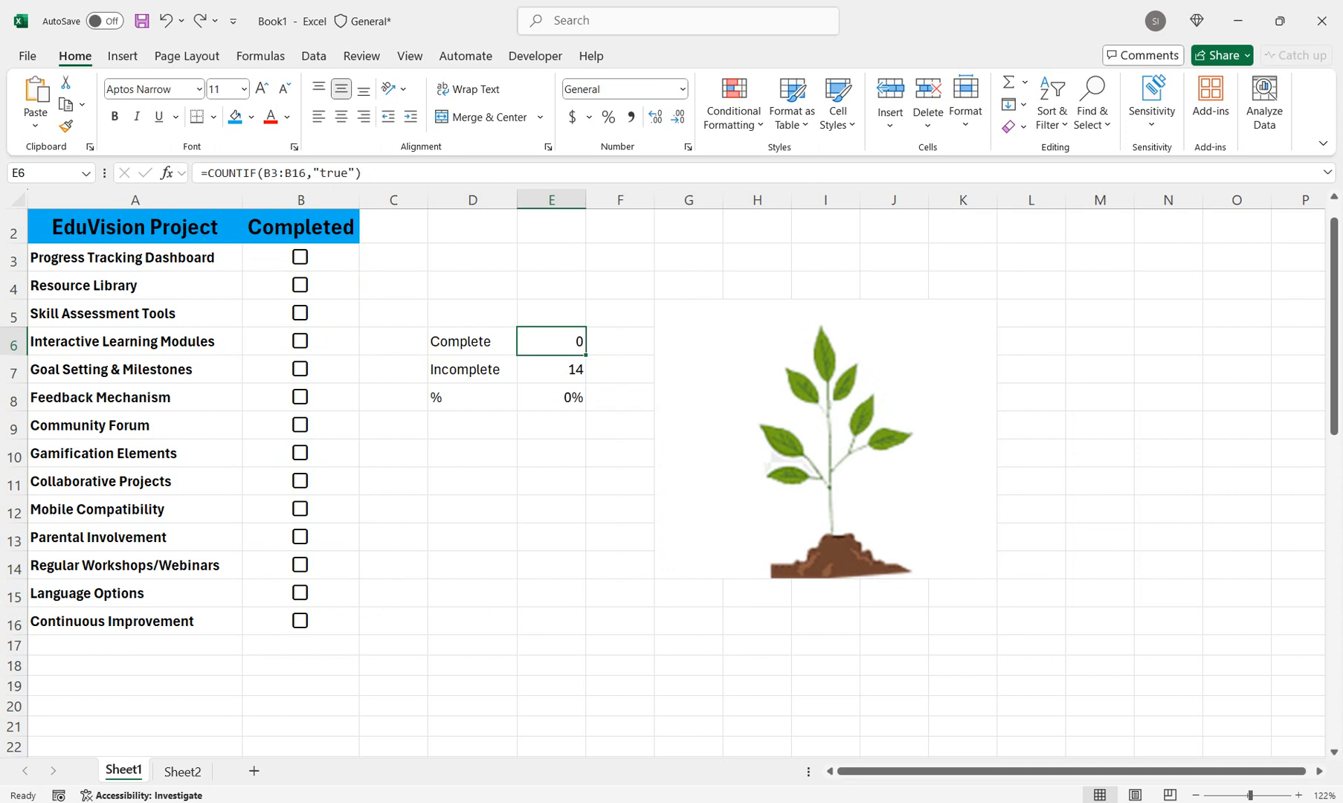
type("-1")
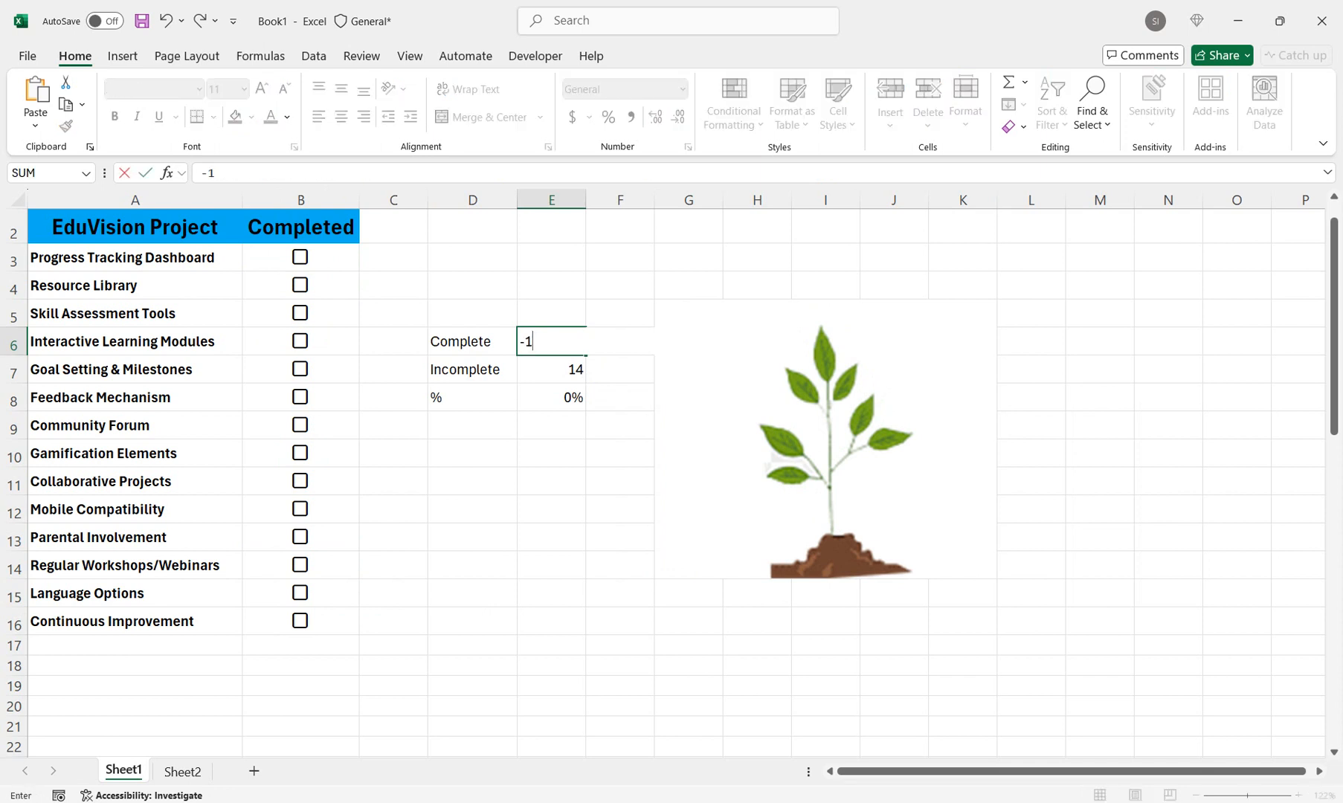
key("Return")
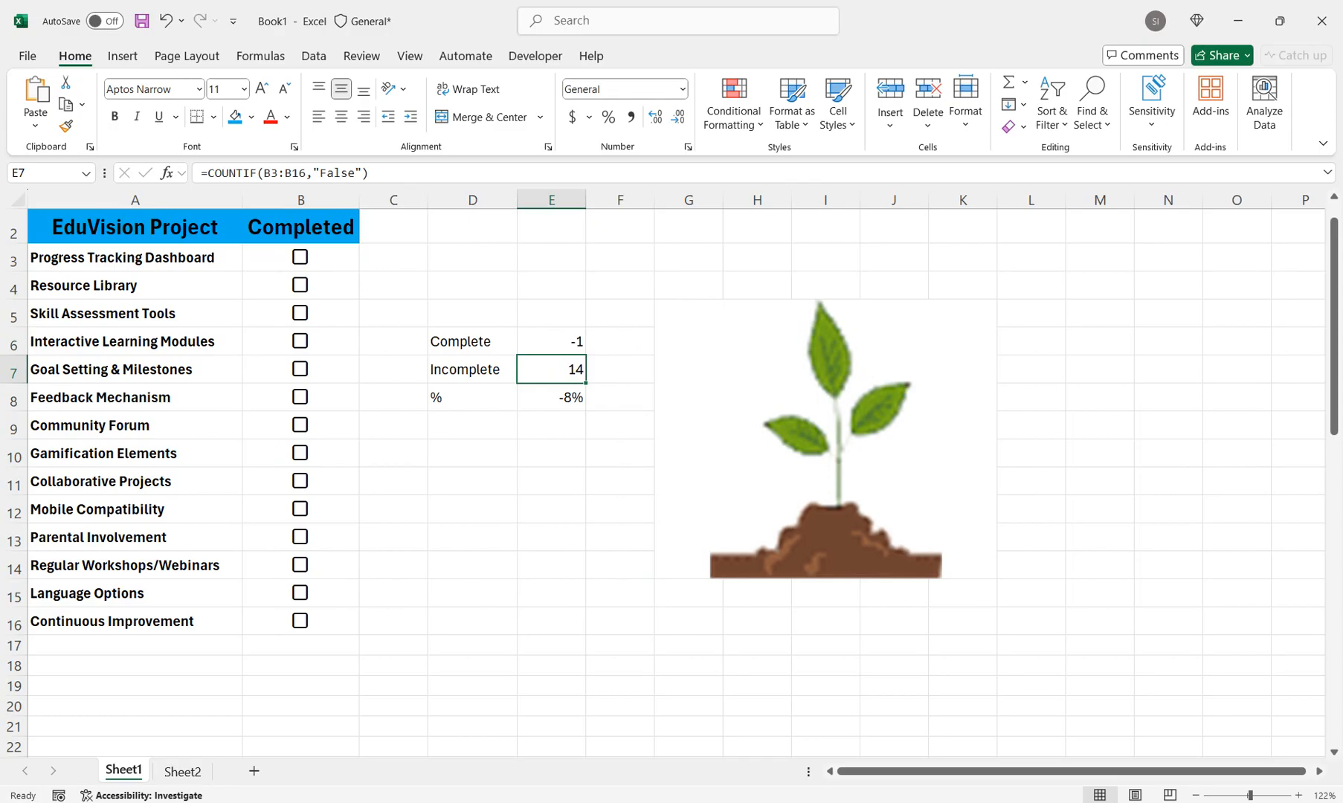
Undo the -1 entry in E6 to restore the COUNTIF formula for completed tasks
left_click(552, 341)
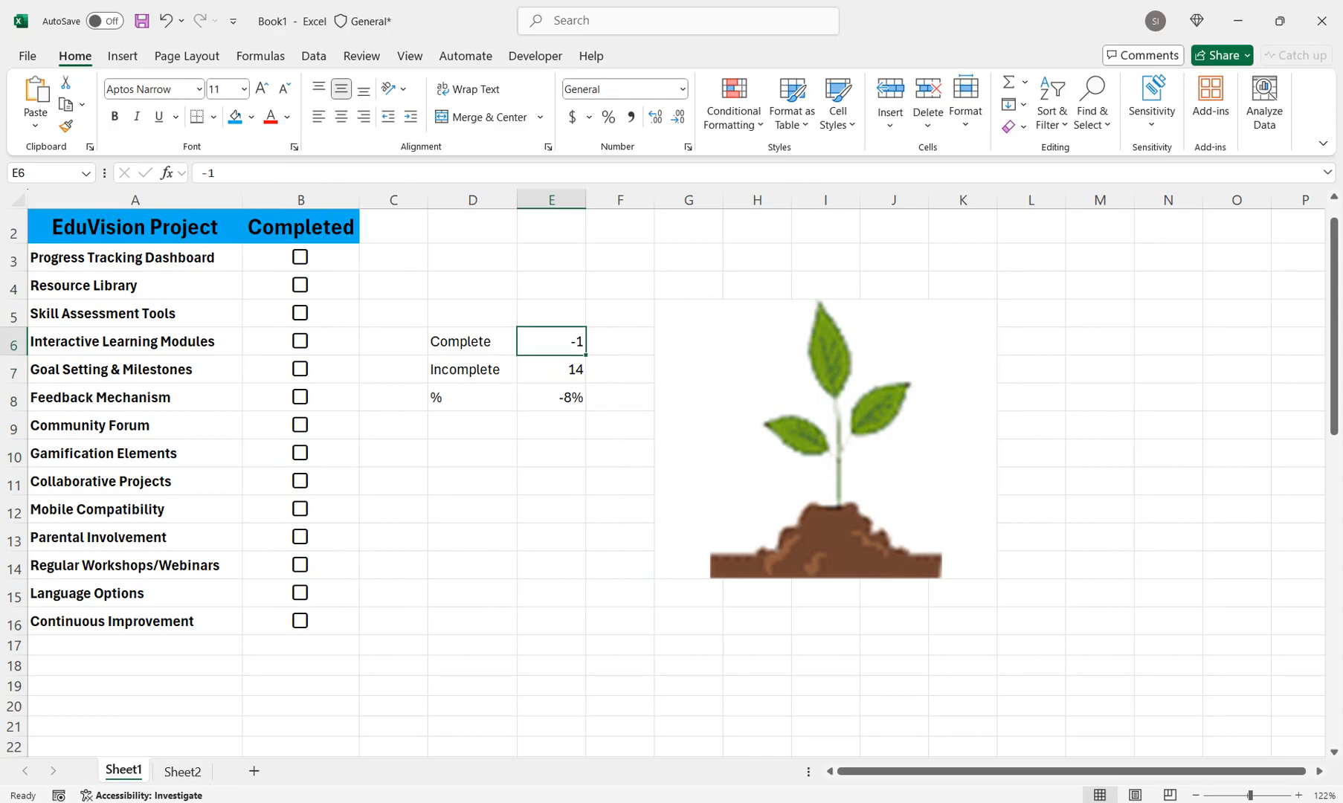
key("ctrl+z")
key("F2")
key("Return")
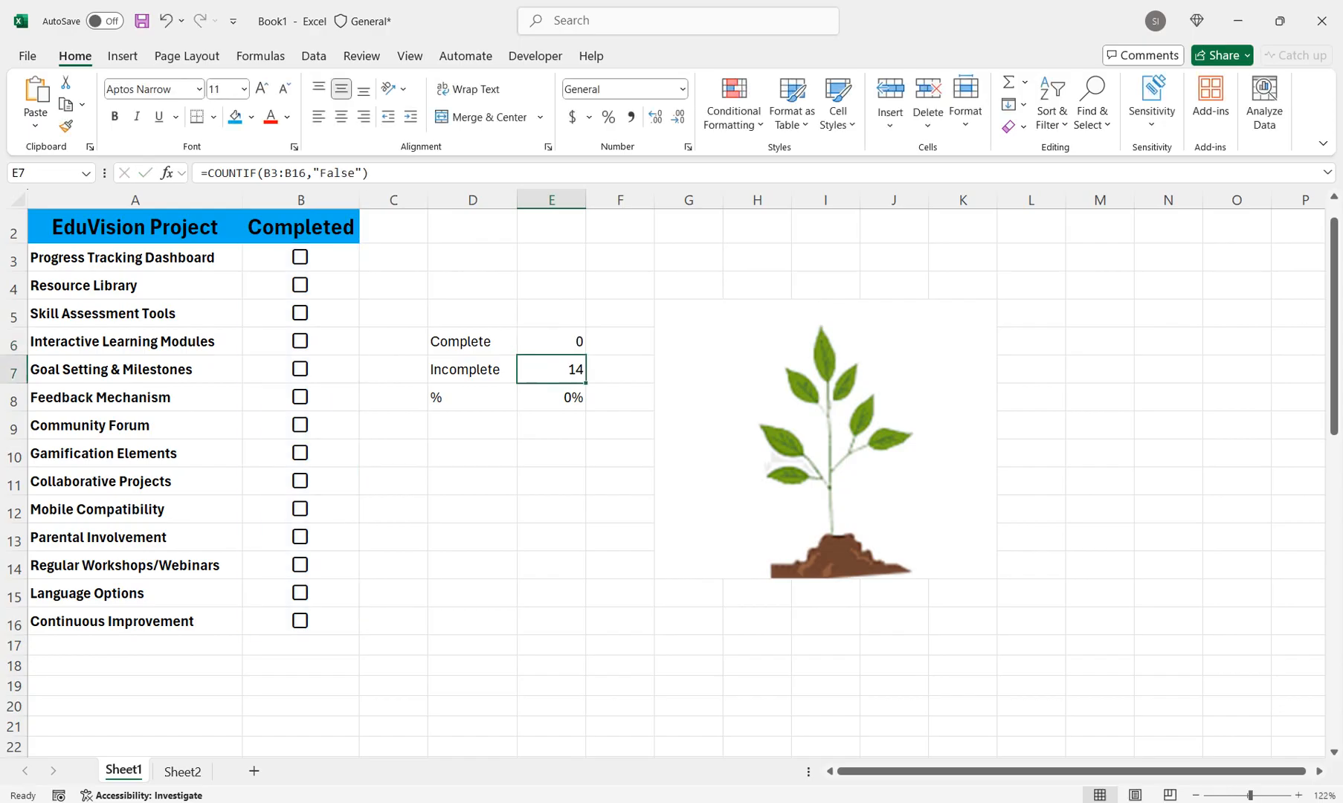
Check every project checkbox from Progress Tracking Dashboard in B3 through Continuous Improvement in B16
left_click(301, 258)
left_click(301, 286)
left_click(301, 313)
left_click(300, 341)
left_click(301, 369)
key("Down")
key("space")
key("Down")
key("space")
key("Down")
key("space")
key("Down")
key("space")
key("Down")
key("space")
key("Down")
key("space")
key("Down")
key("space")
key("Down")
key("space")
key("Down")
key("space")
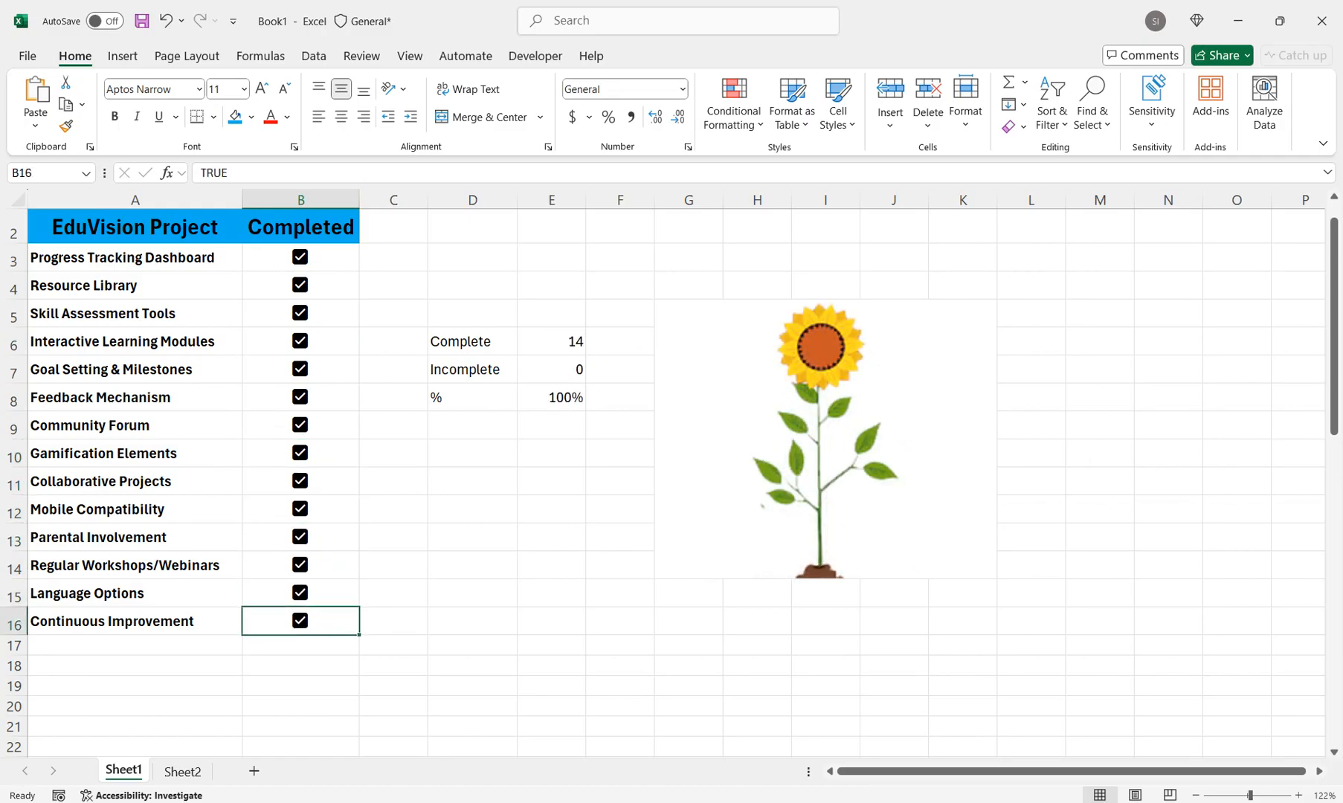